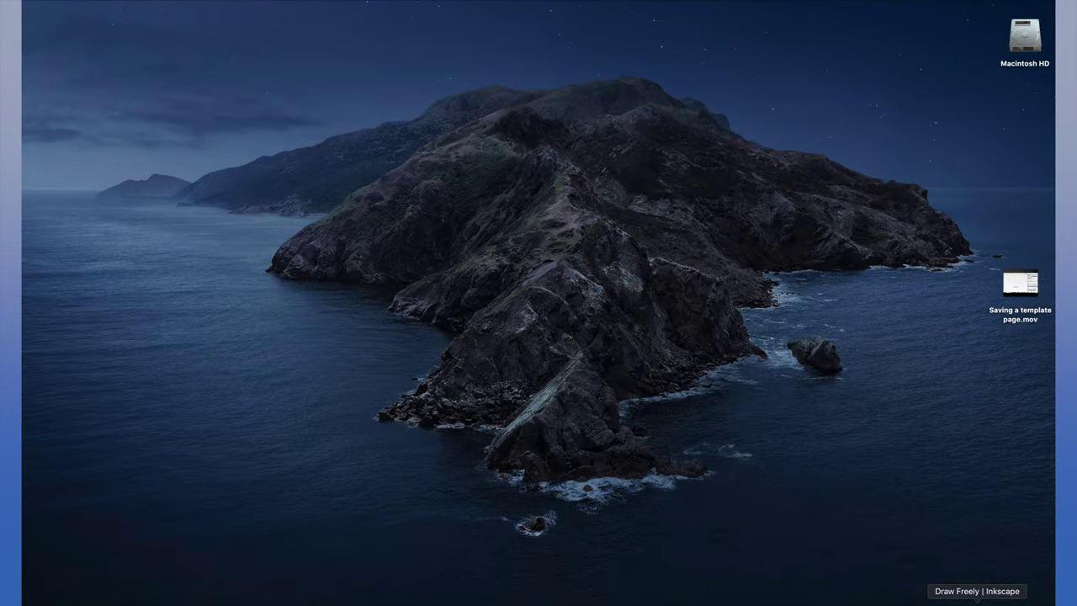
Step: Download the Inkscape 1.0.2 macOS disk image from inkscape.org and open it
left_click(977, 601)
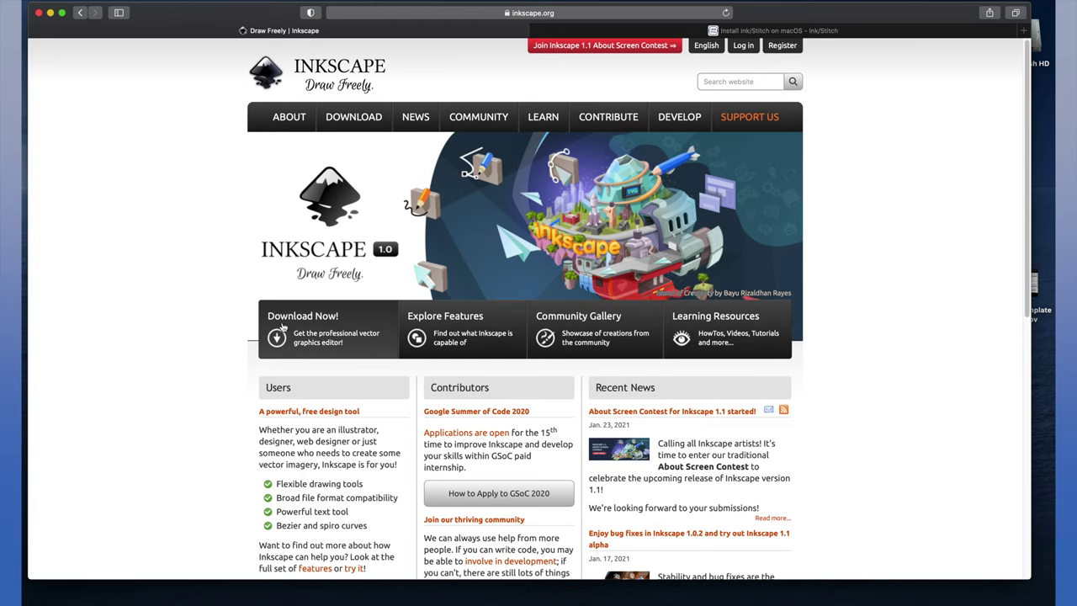
mouse_move(346, 122)
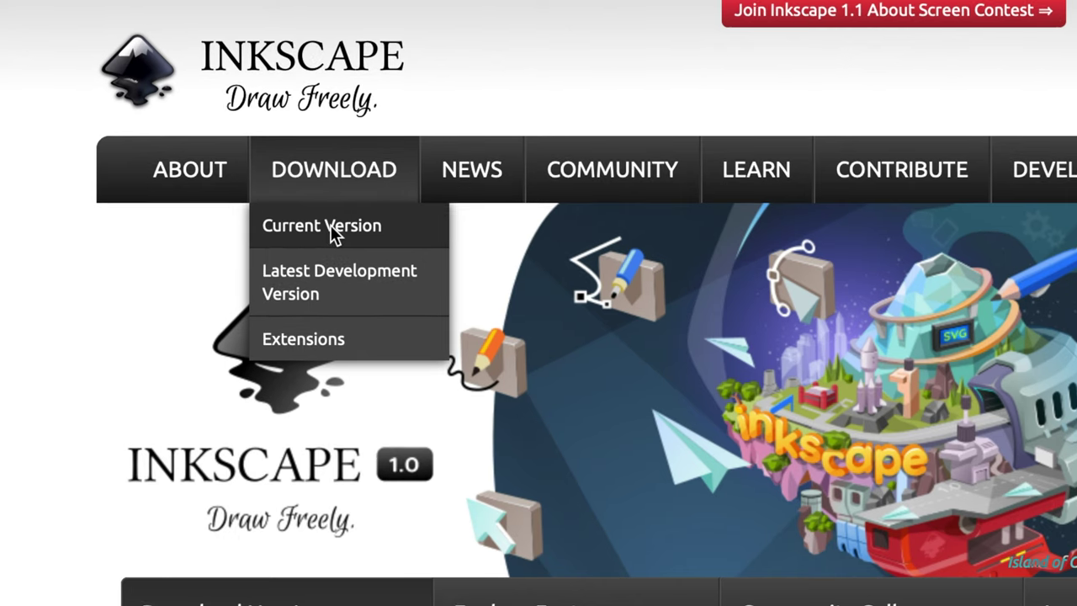
left_click(350, 215)
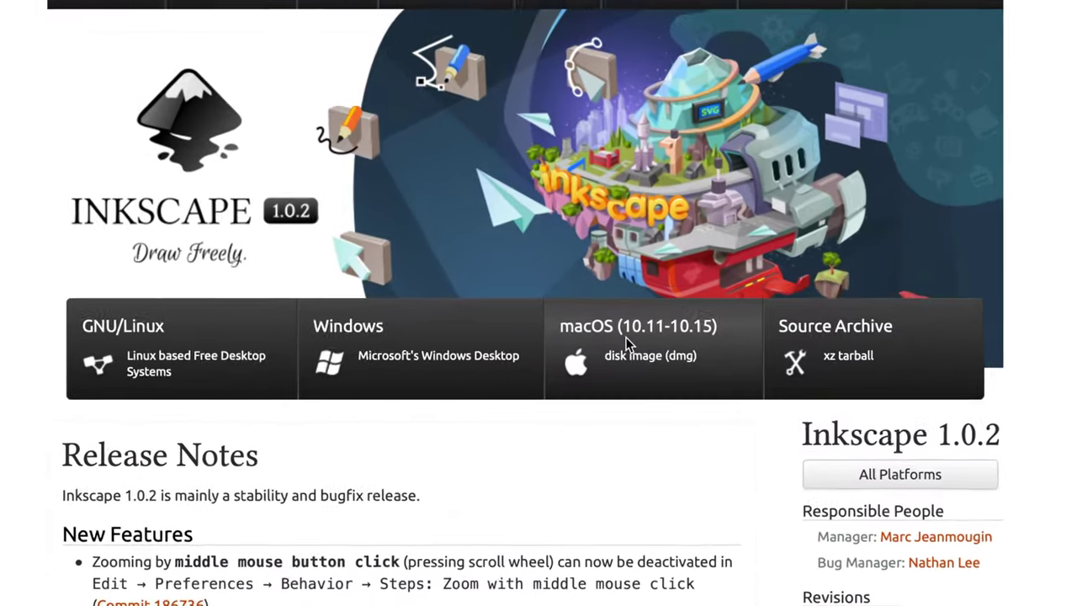
left_click(626, 345)
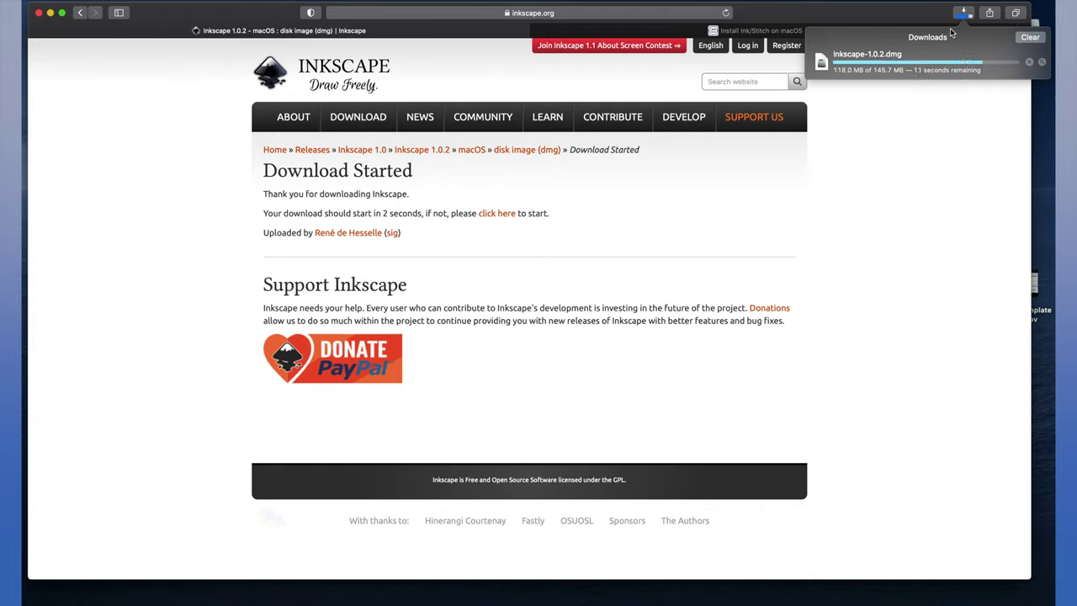
double_click(821, 63)
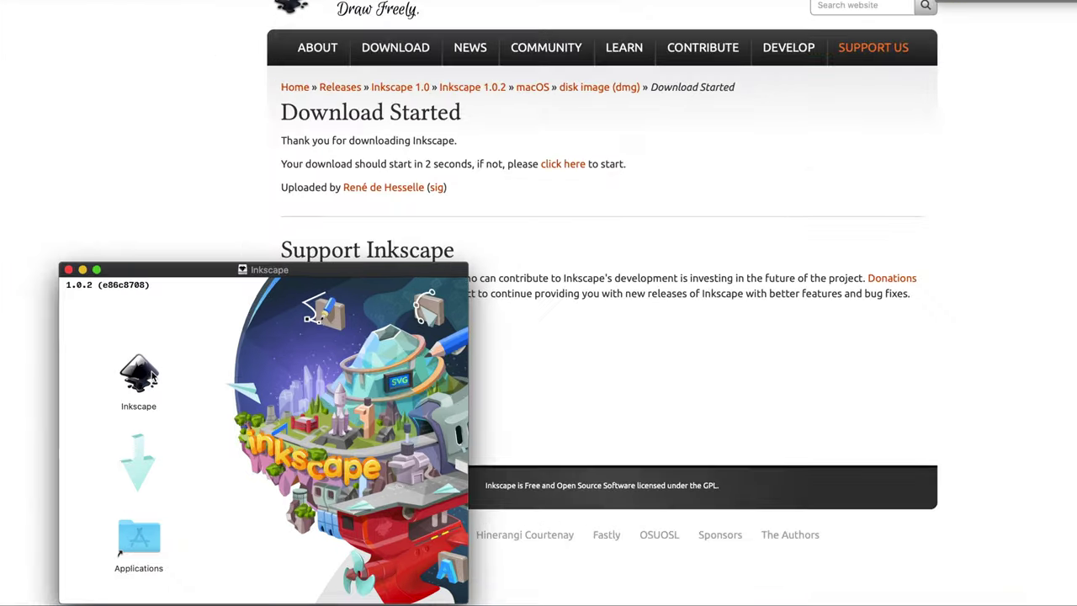
Step: Copy the Inkscape app from the disk image into the Applications folder
left_click_drag(145, 387, 141, 516)
left_click_drag(250, 526, 269, 543)
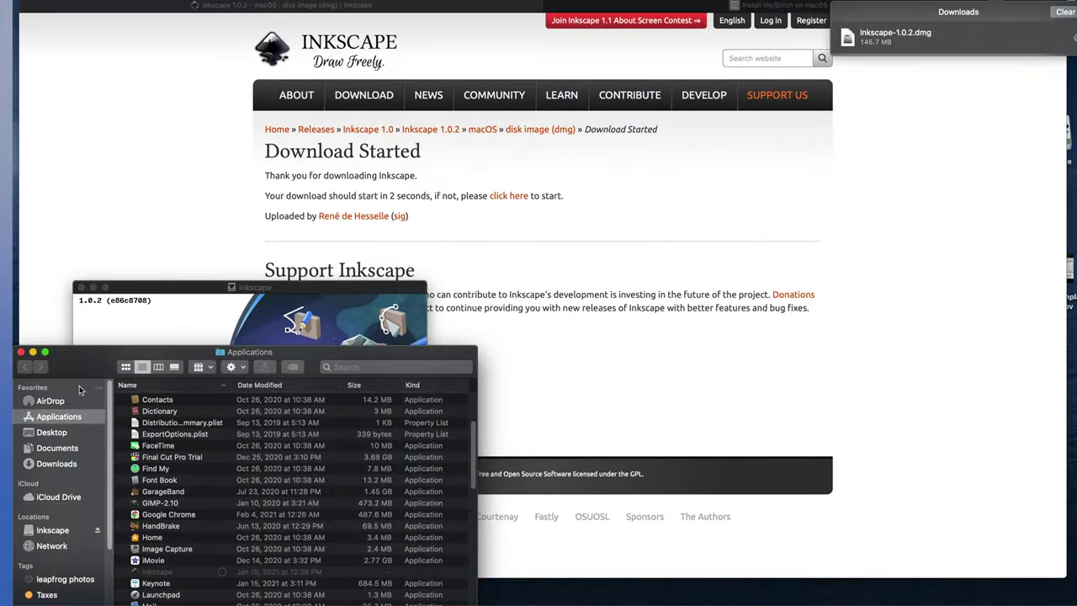
left_click(21, 352)
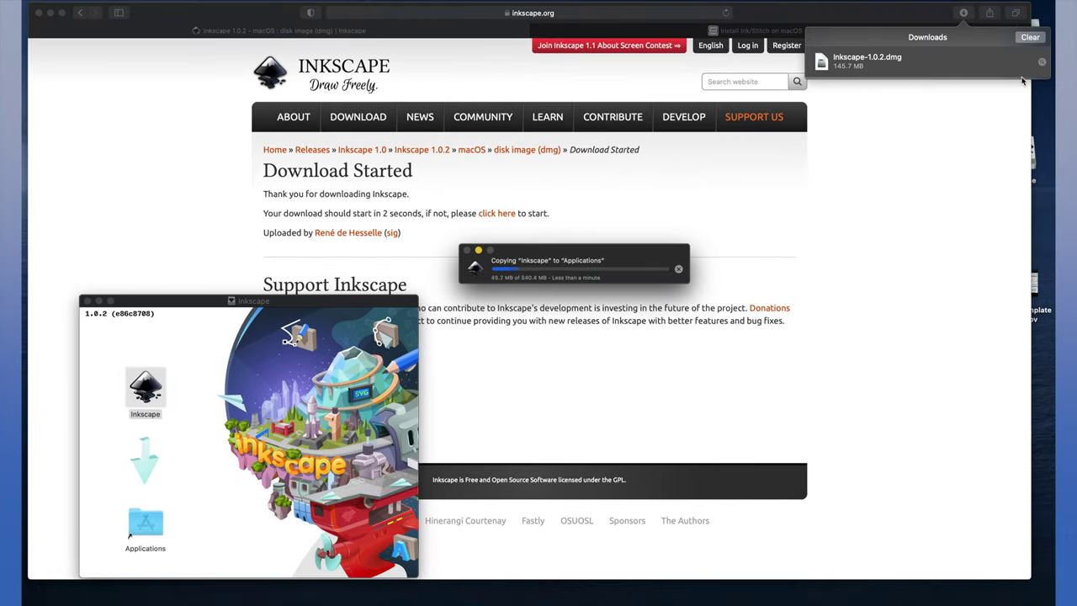
left_click(1022, 79)
left_click(49, 15)
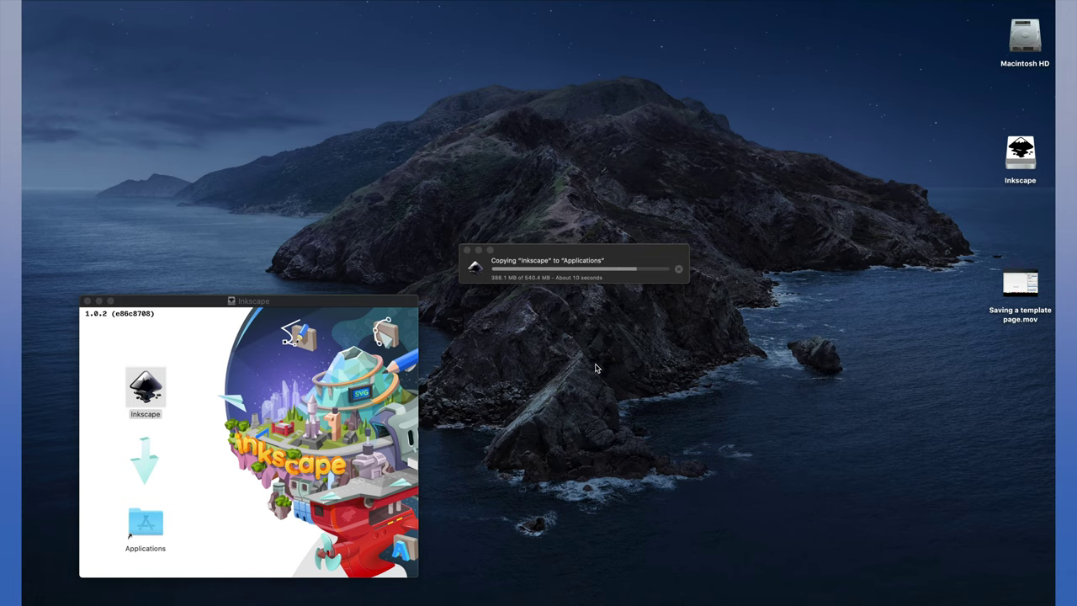
Step: Launch Inkscape from Applications, approving the downloaded-app security warning
double_click(150, 515)
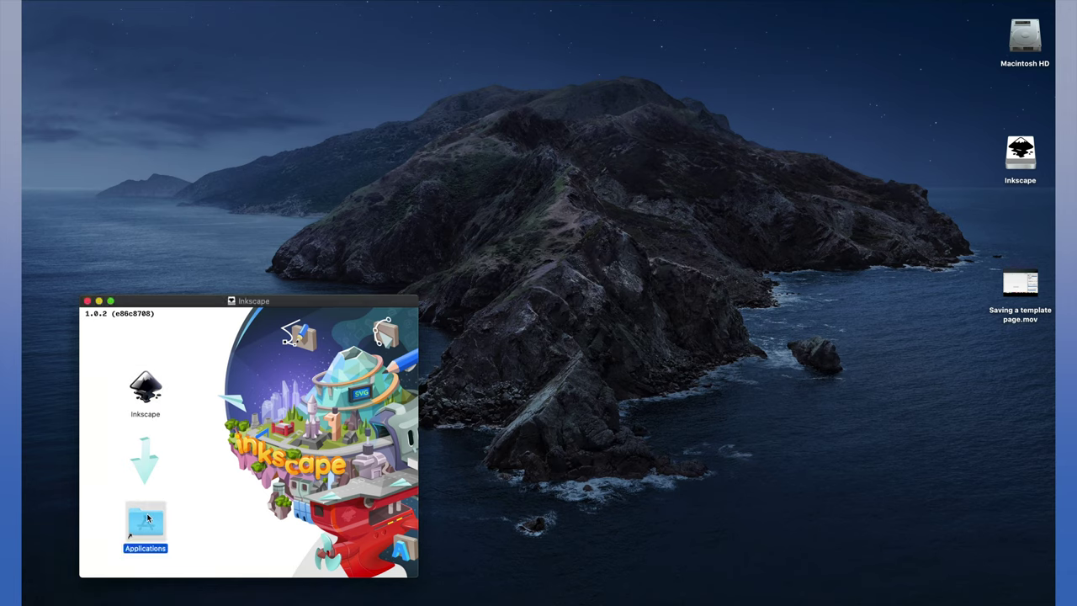
left_click(420, 328)
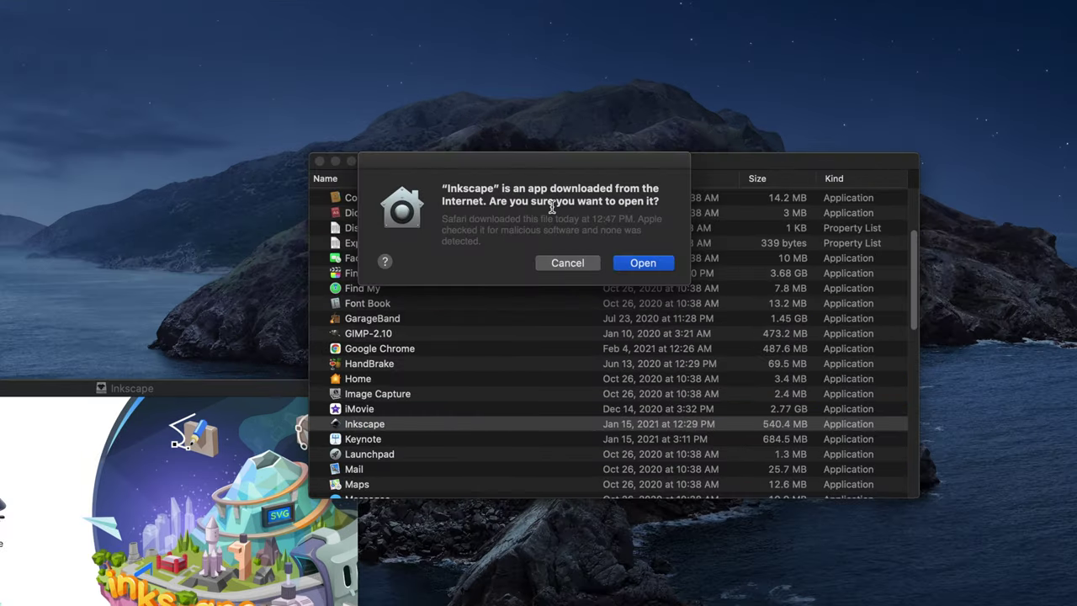
left_click(643, 263)
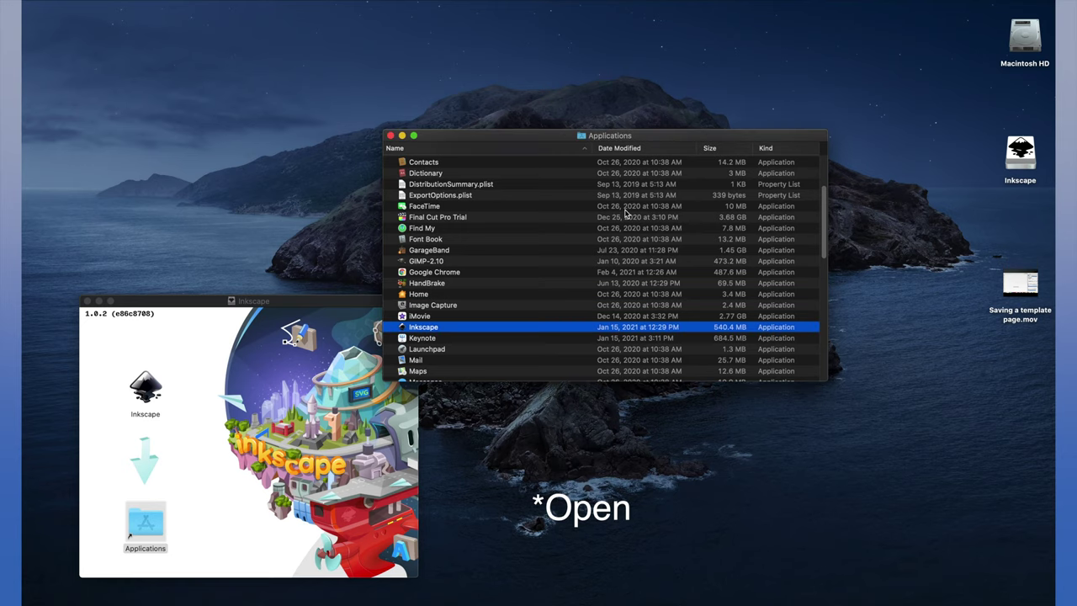
Step: Check Inkscape's Extensions menu for an Ink/Stitch entry
left_click(390, 136)
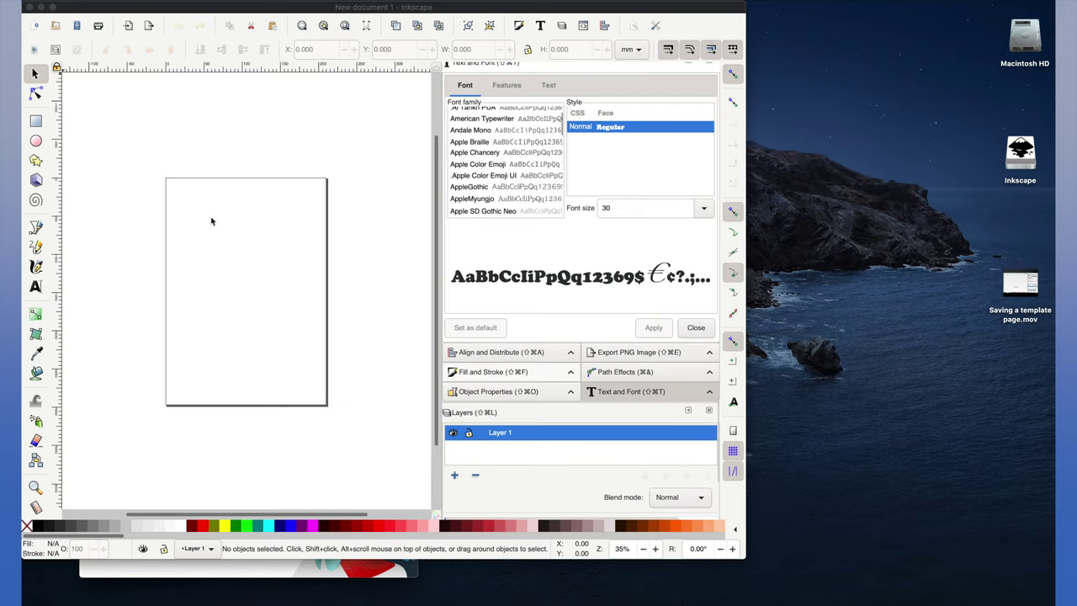
left_click(239, 9)
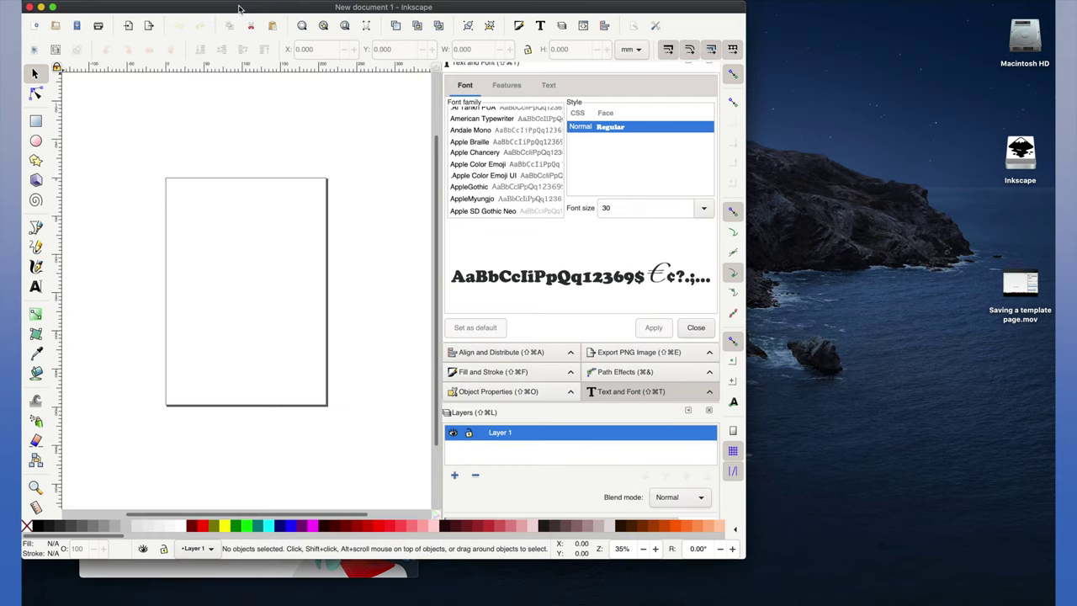
left_click(360, 2)
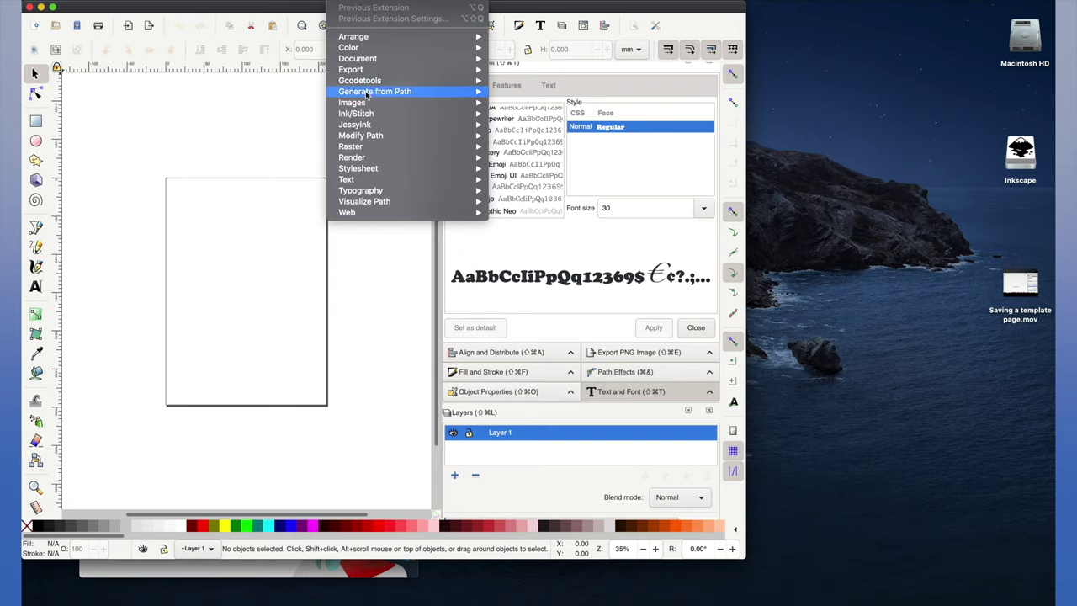
mouse_move(355, 118)
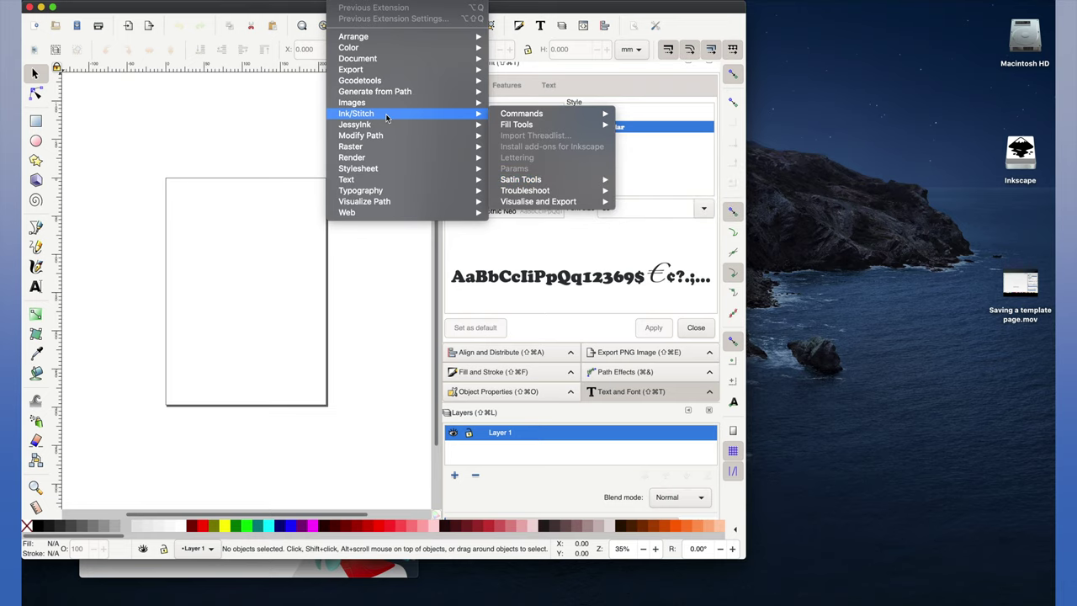
left_click(354, 2)
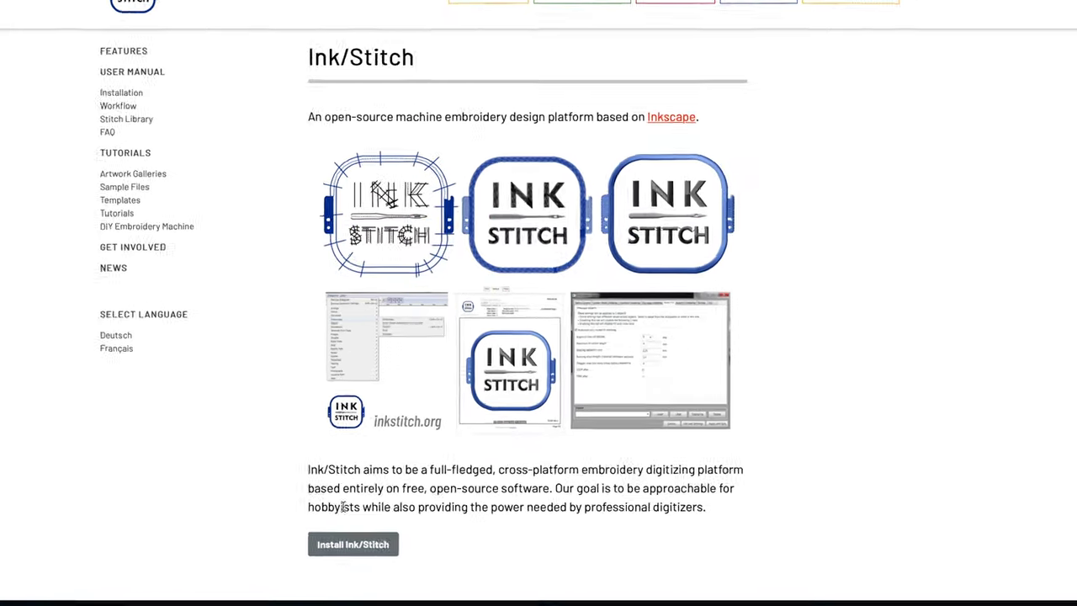
Step: Go from the inkstitch.org homepage to the Install Ink/Stitch on macOS page
scroll(371, 522, "down", 2)
scroll(278, 490, "down", 2)
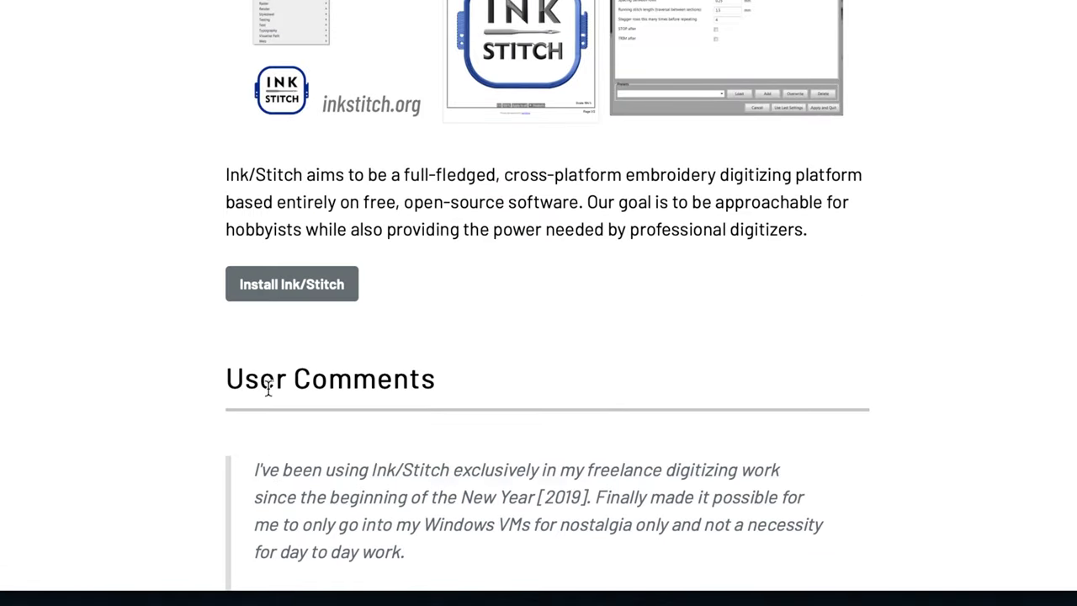
left_click(292, 284)
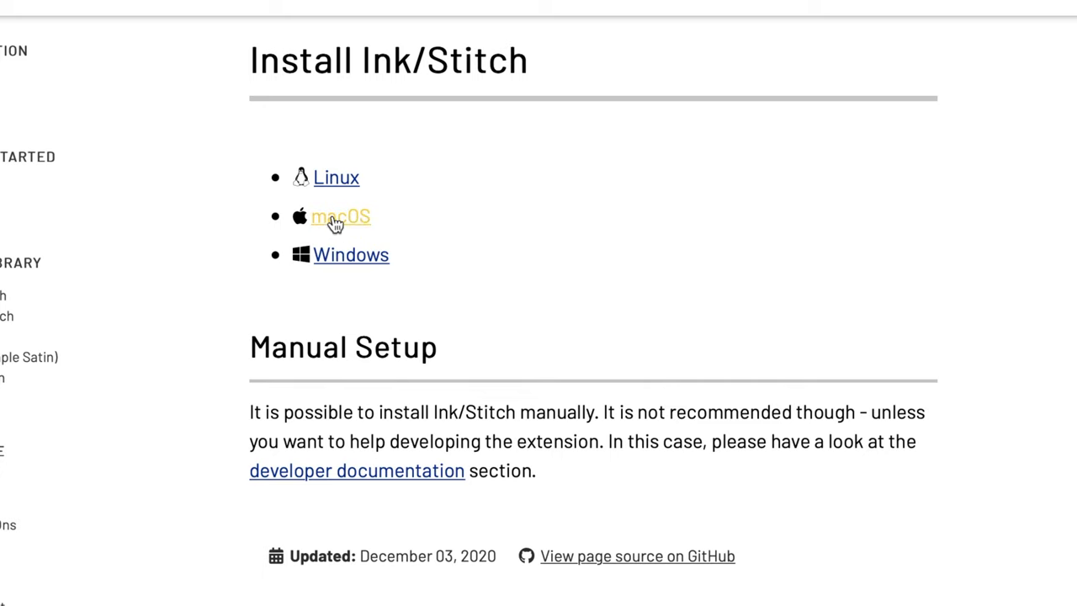
left_click(345, 216)
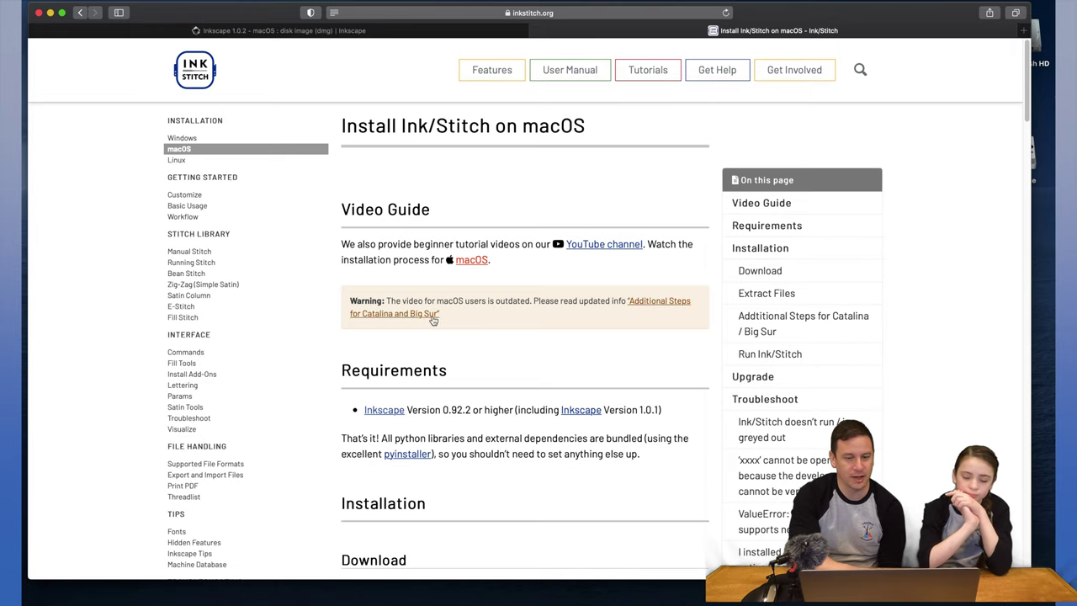
Step: Download the English Catalina / Big Sur Ink/Stitch release and check its progress
scroll(459, 330, "down", 5)
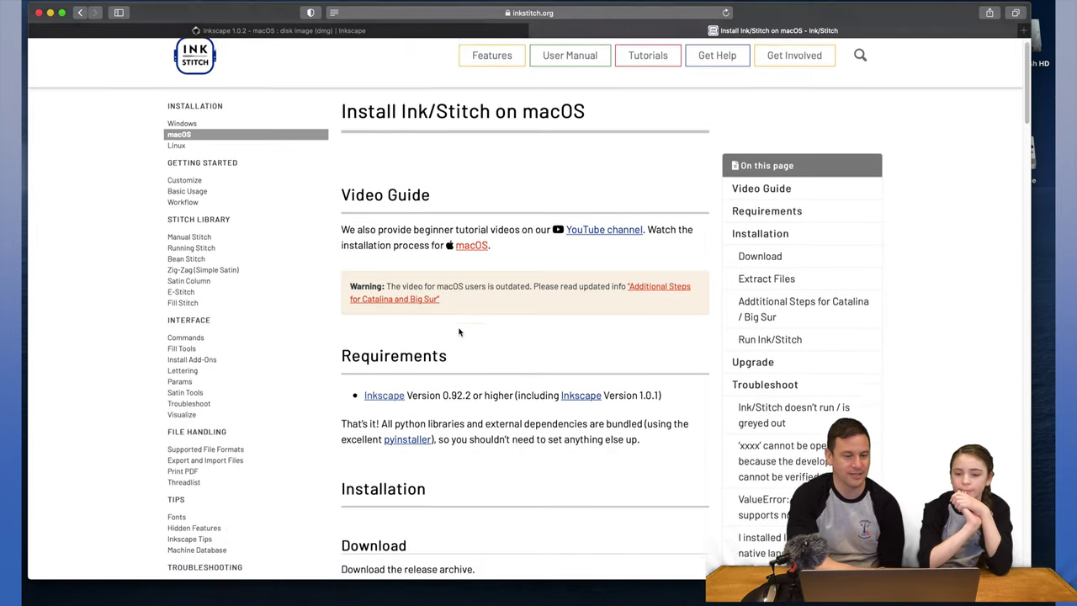
scroll(459, 328, "down", 5)
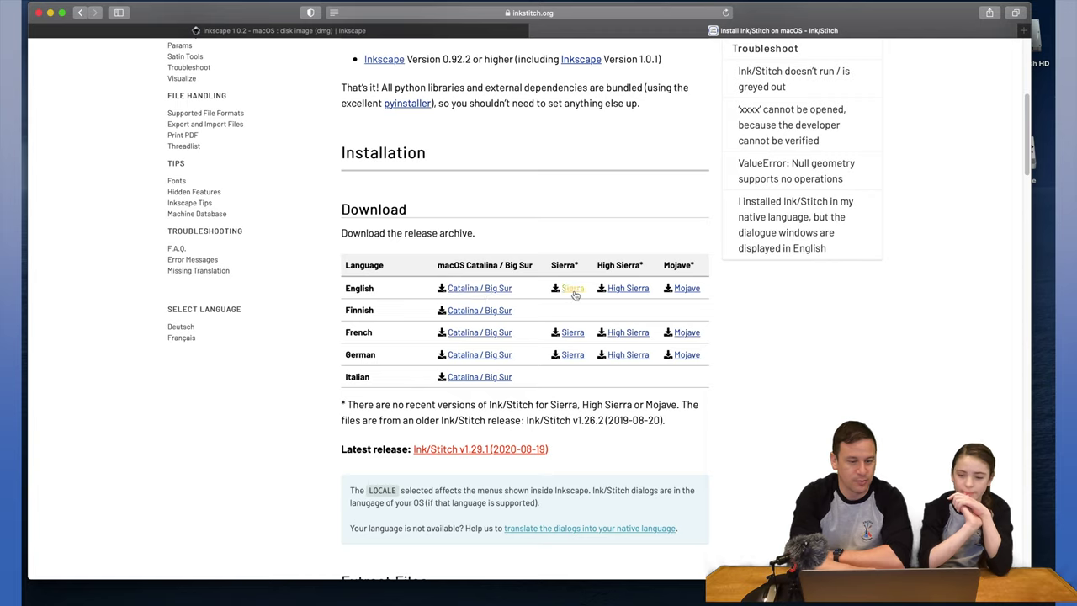
left_click(470, 290)
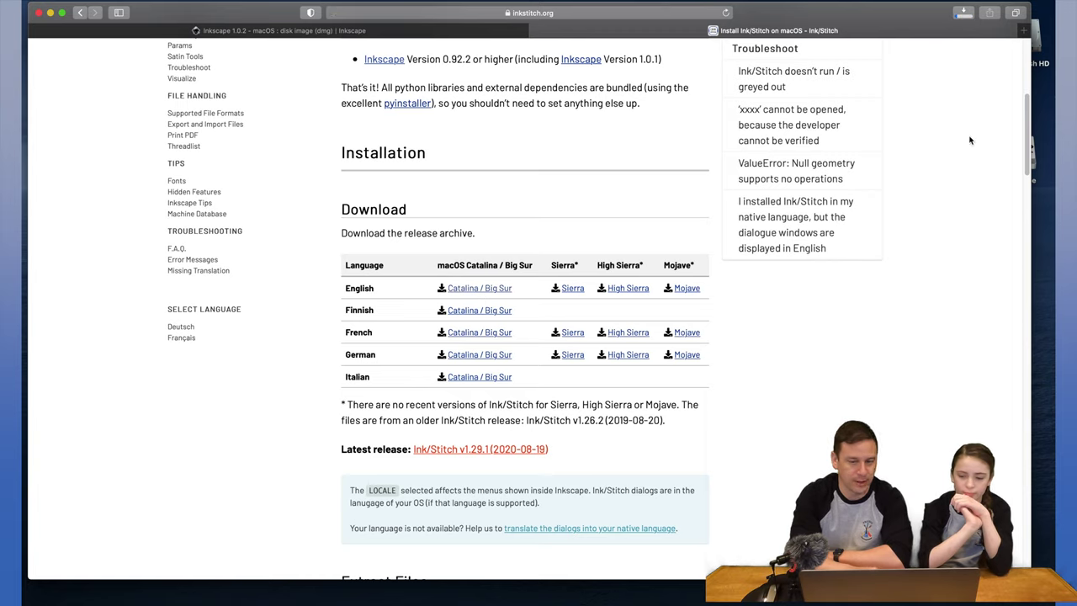
left_click(964, 13)
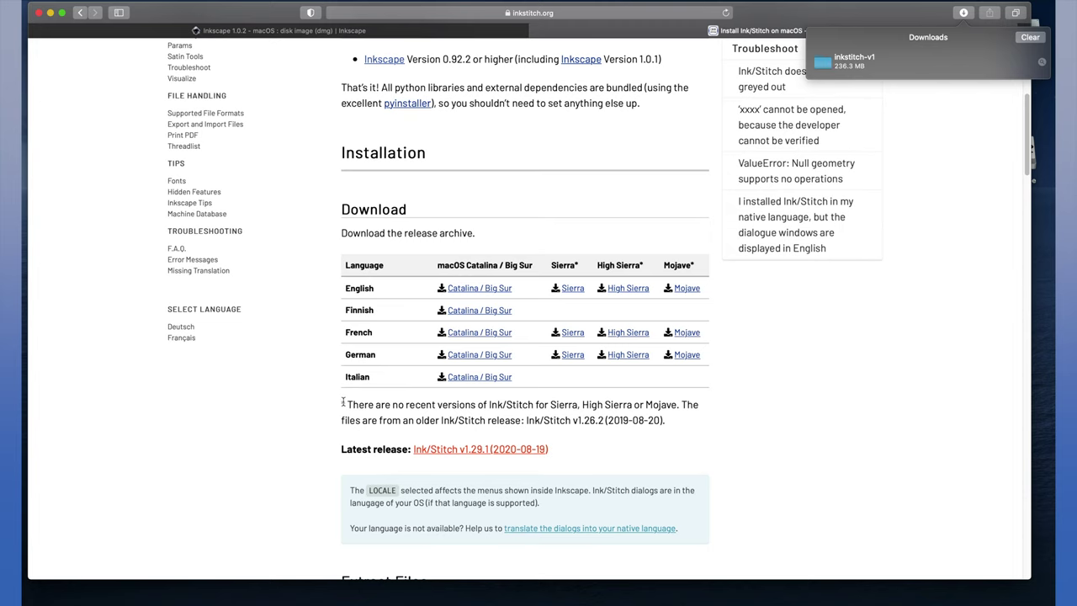
Step: Scroll down to the Extract Files instructions
scroll(334, 396, "down", 2)
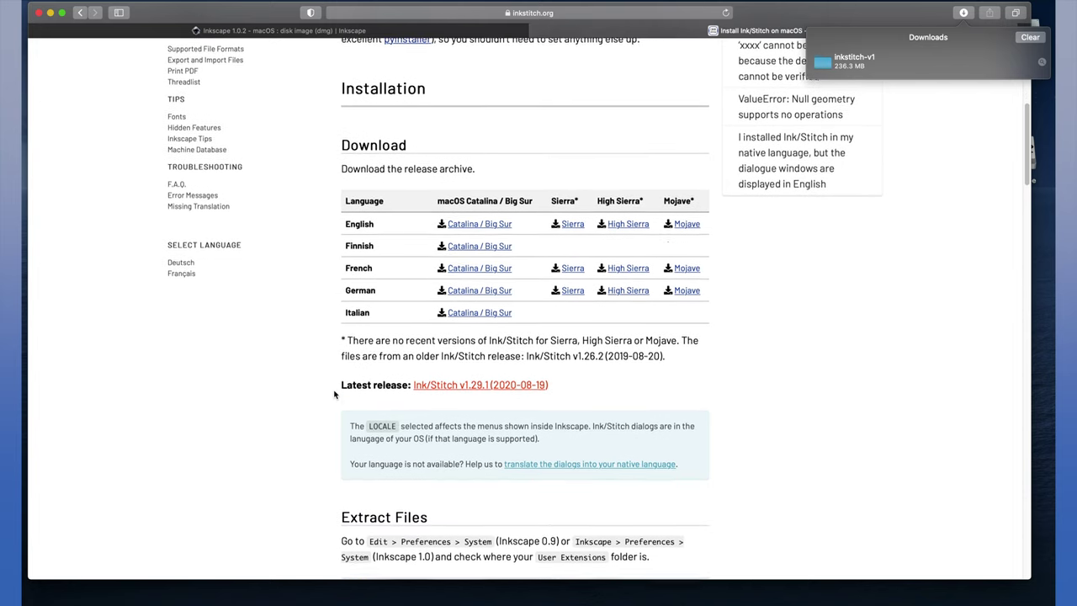
scroll(334, 394, "down", 8)
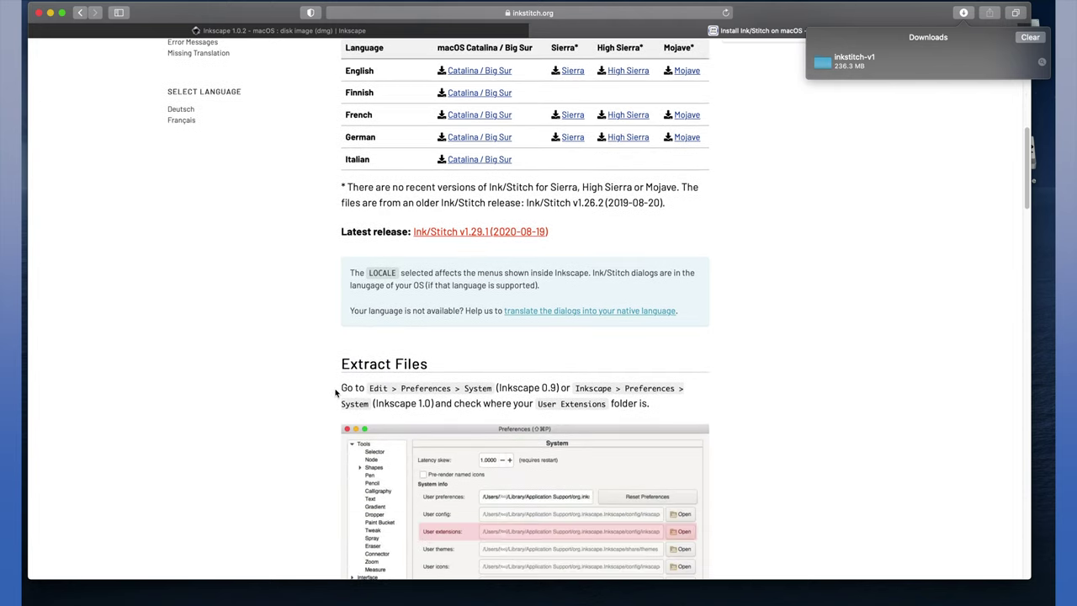
scroll(335, 393, "down", 1)
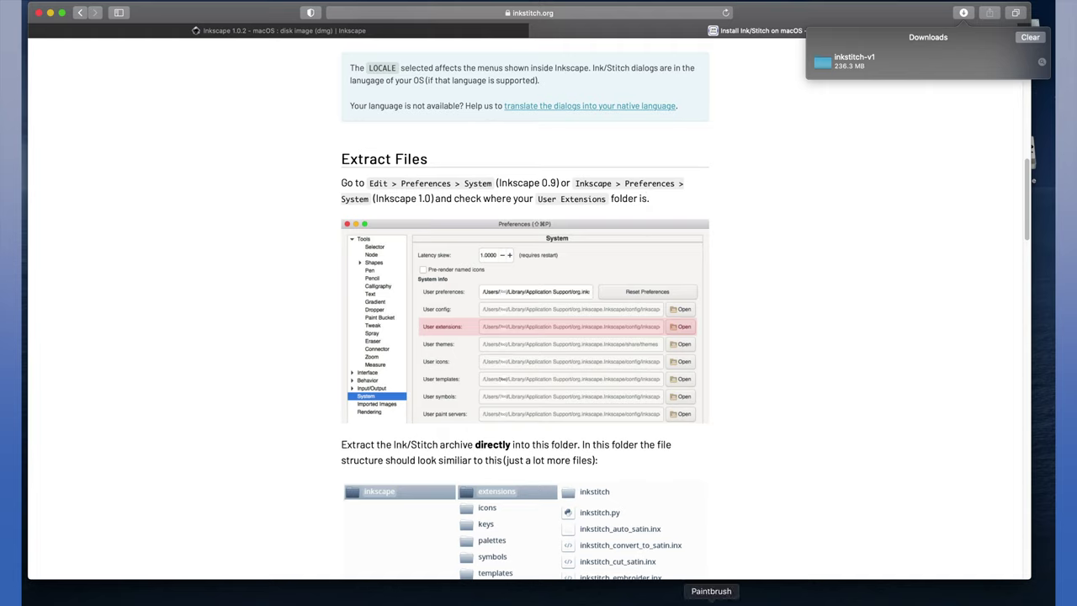
left_click(690, 599)
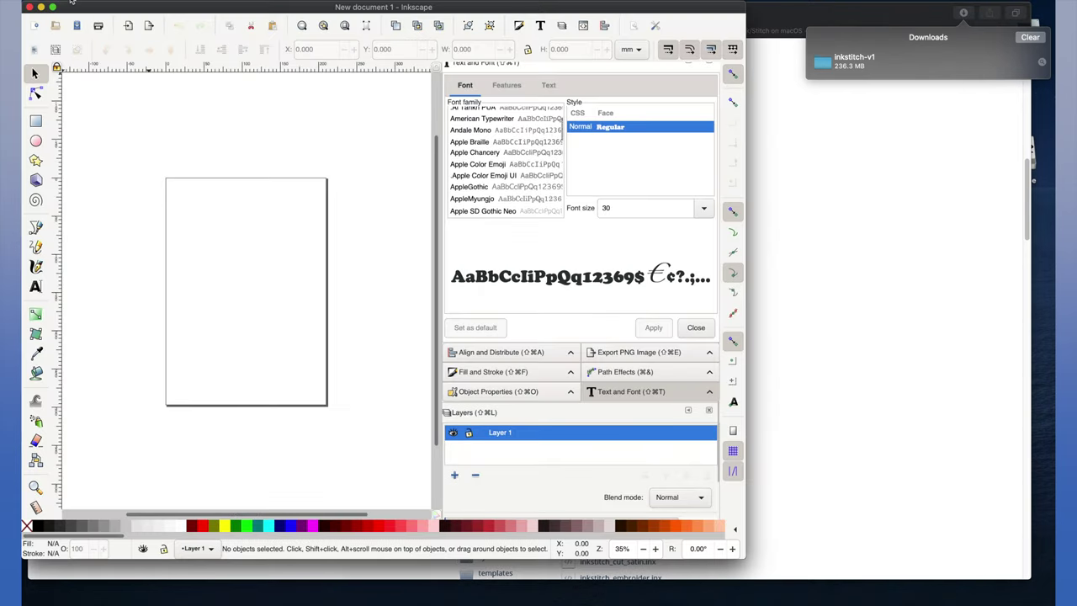
Step: Open the User extensions folder from Inkscape's System preferences in Finder
left_click(71, 1)
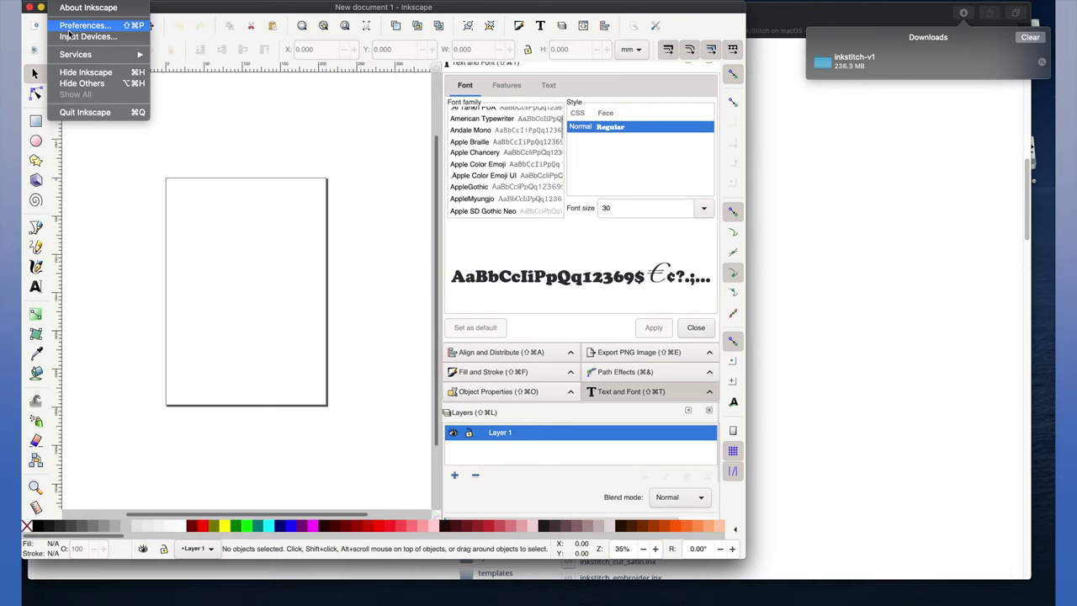
left_click(74, 26)
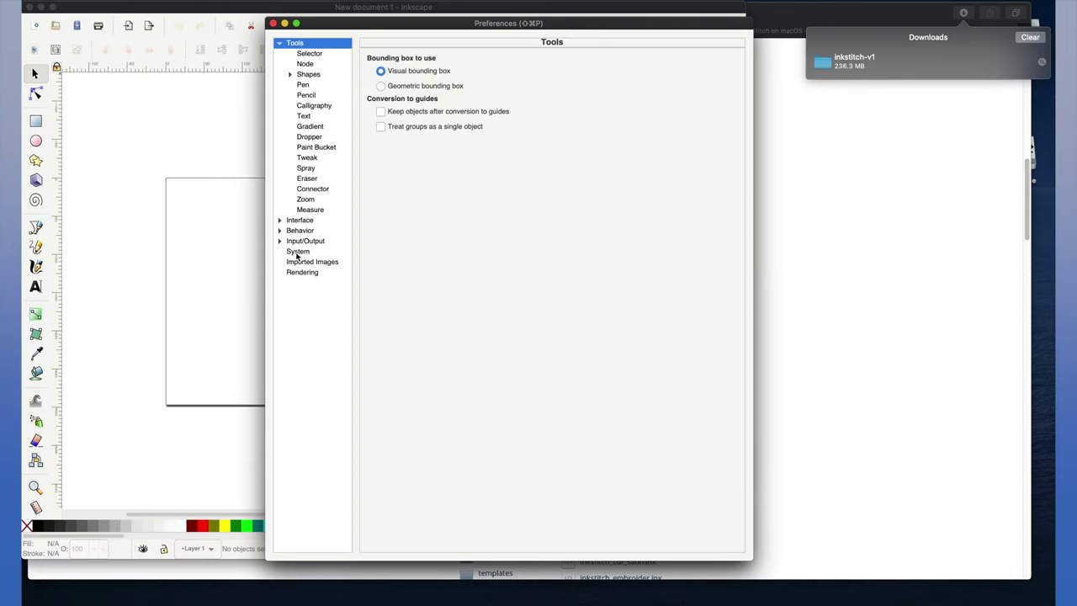
left_click(298, 252)
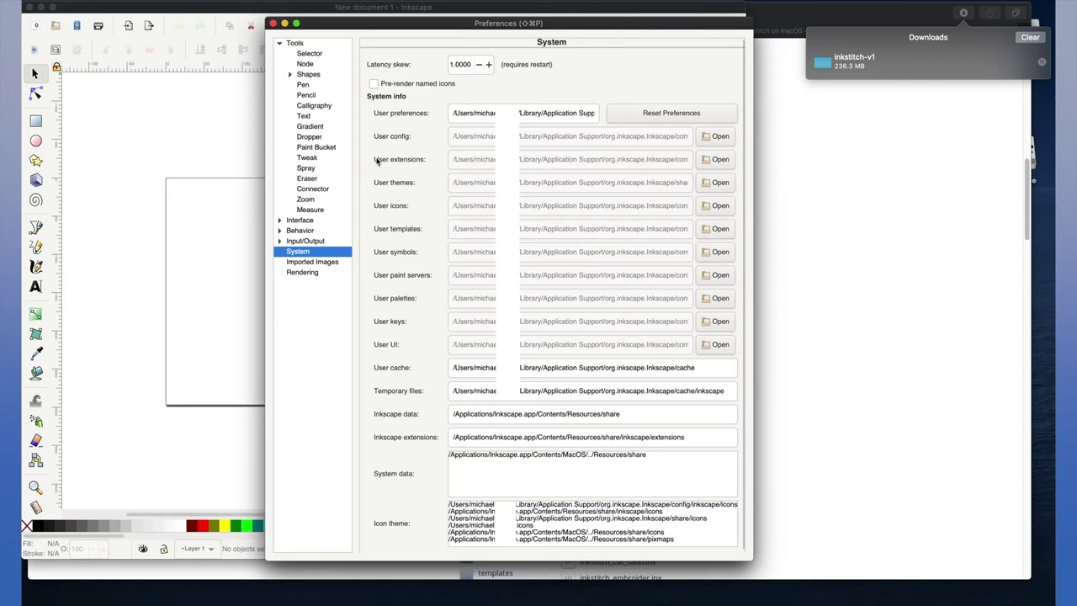
left_click(718, 160)
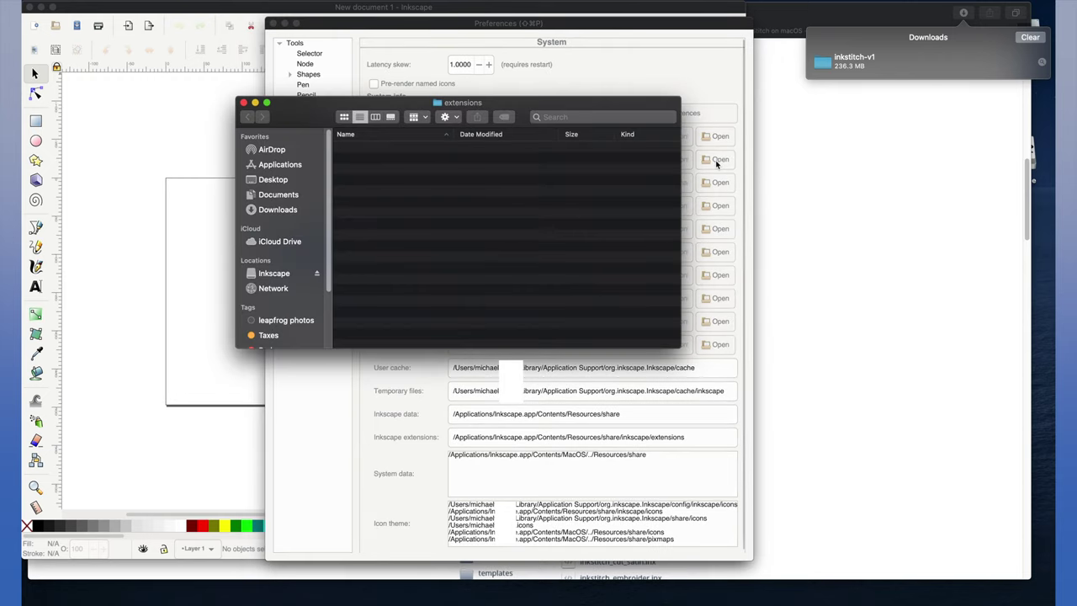
left_click(825, 62)
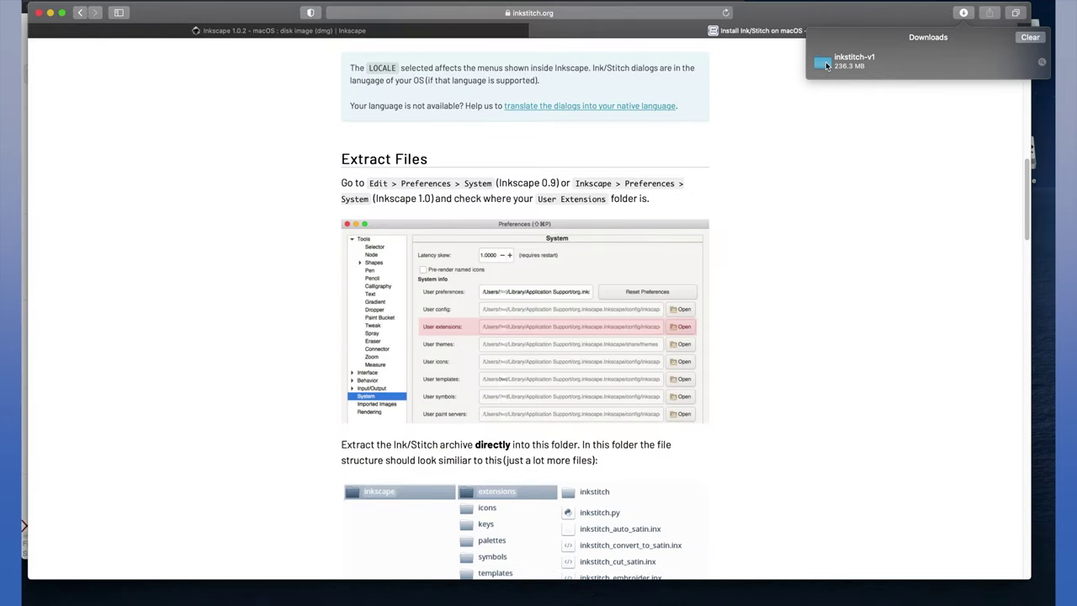
Step: Move all files from the inkstitch-v1 download into Inkscape's extensions folder
double_click(825, 61)
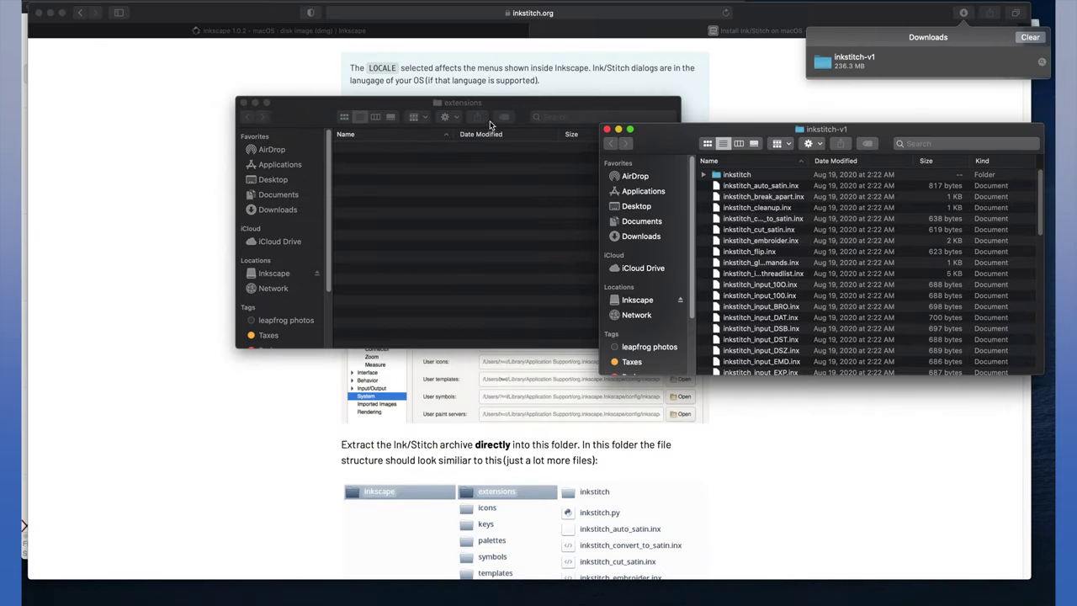
left_click(354, 106)
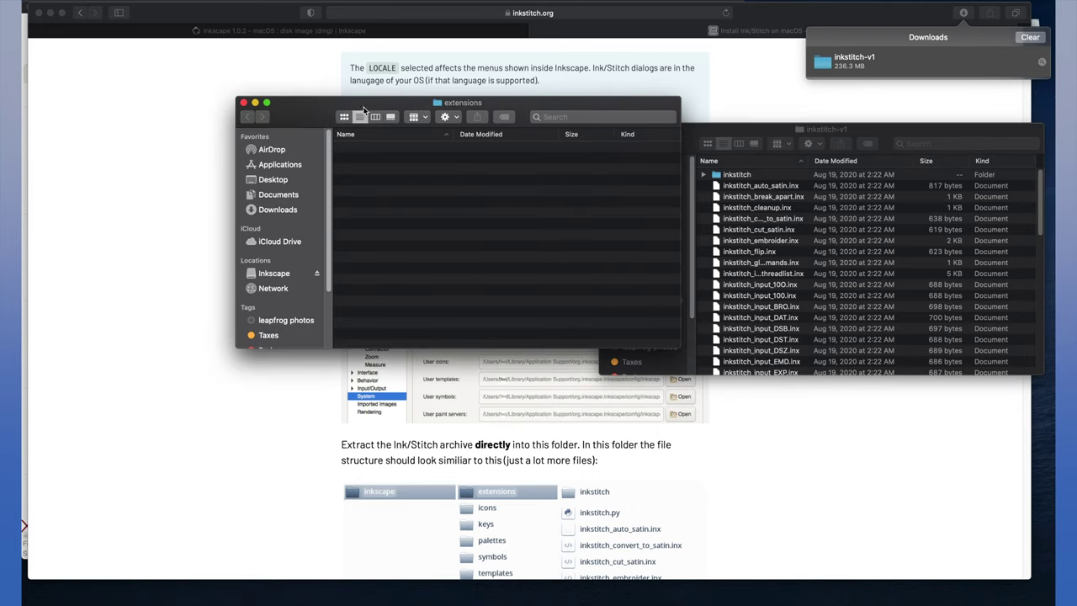
left_click(714, 135)
left_click(716, 175)
key("super+a")
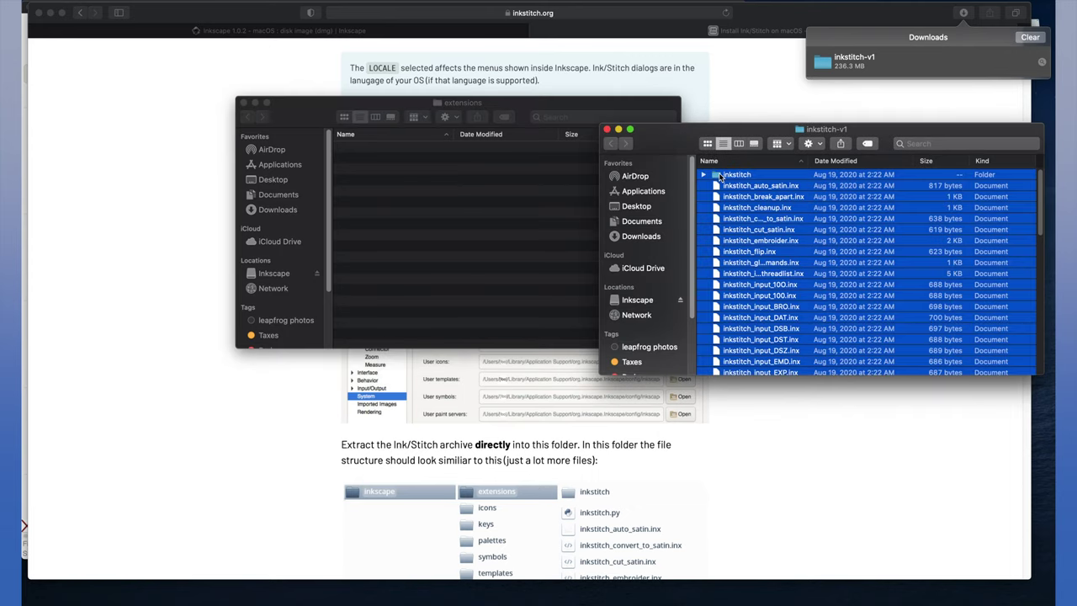
left_click_drag(719, 176, 423, 184)
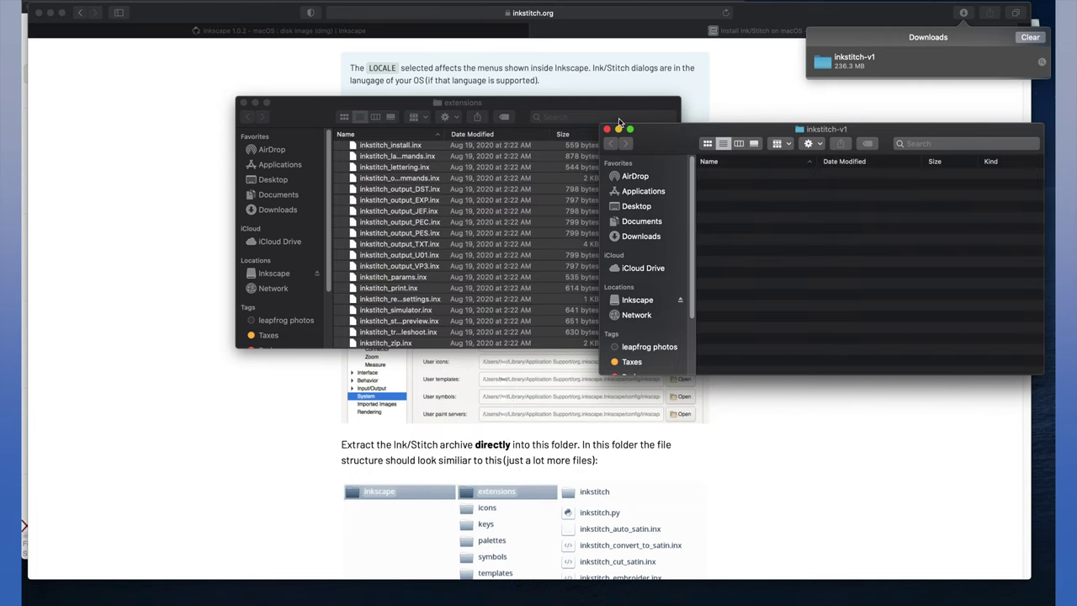
Step: Close the inkstitch-v1 and extensions windows and scroll further down the install page
left_click(607, 129)
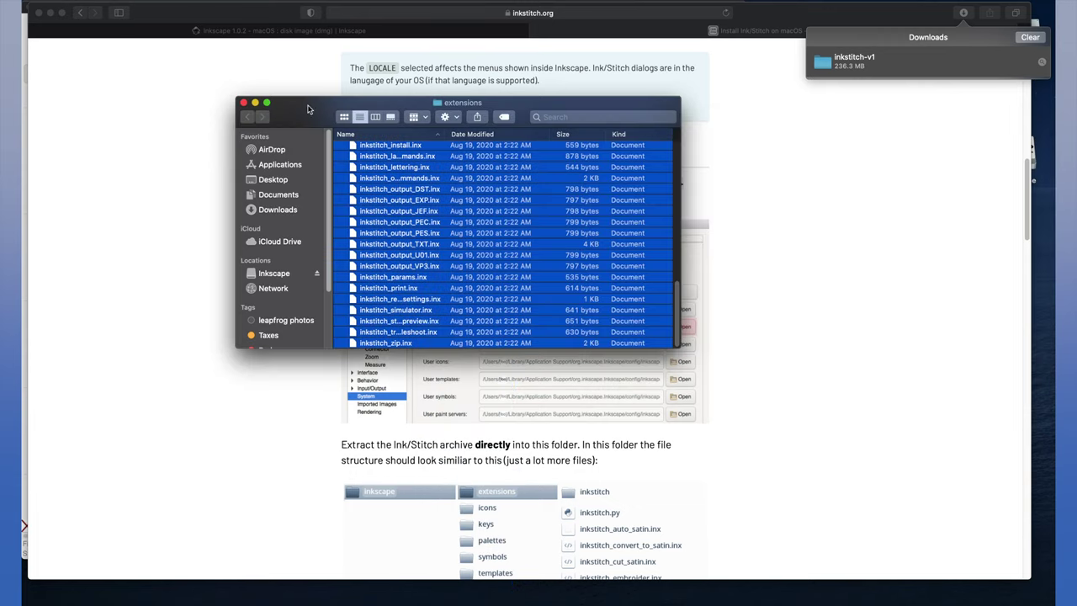
left_click(244, 102)
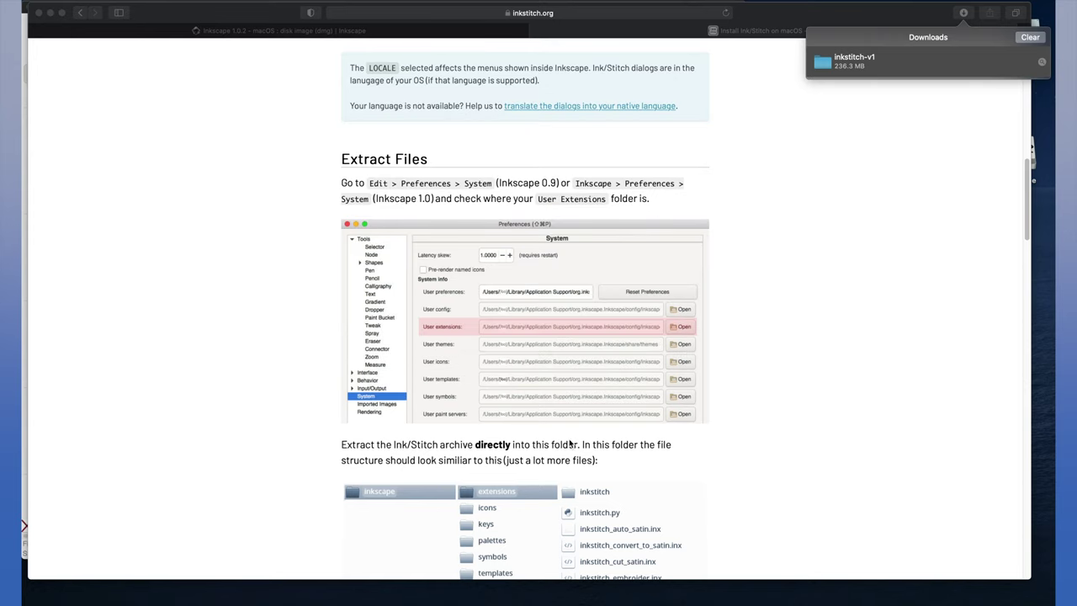
scroll(337, 418, "down", 5)
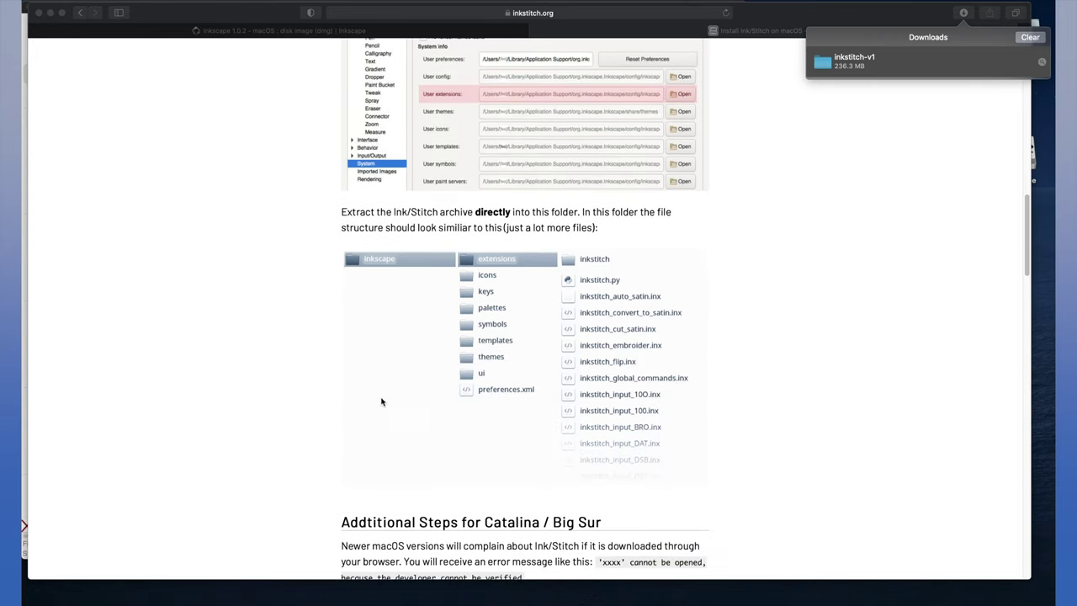
scroll(381, 396, "down", 6)
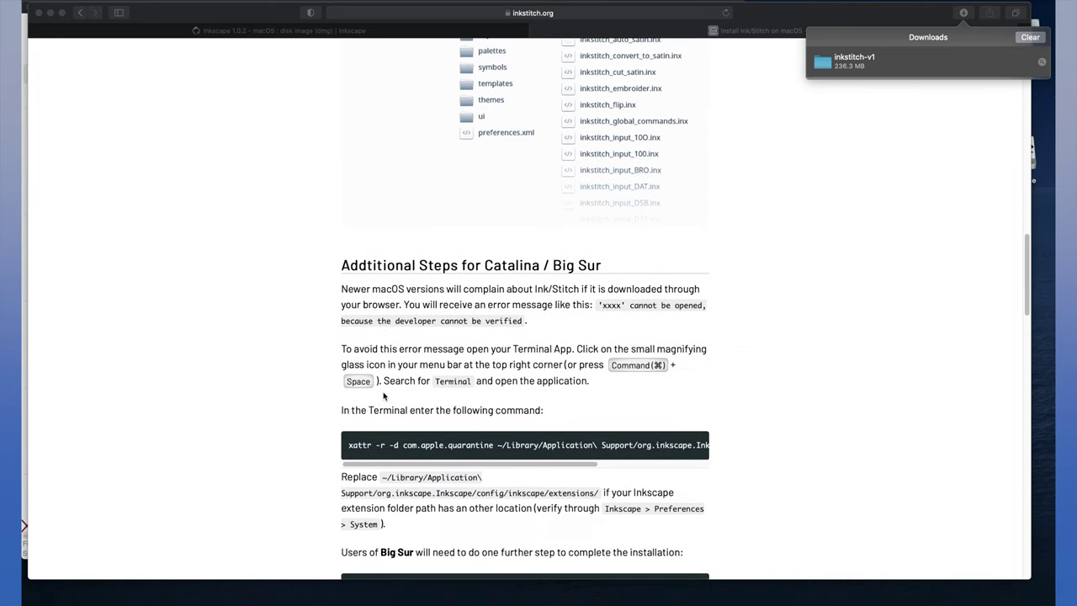
Step: Select and copy the xattr command from the Catalina / Big Sur steps
scroll(383, 395, "down", 1)
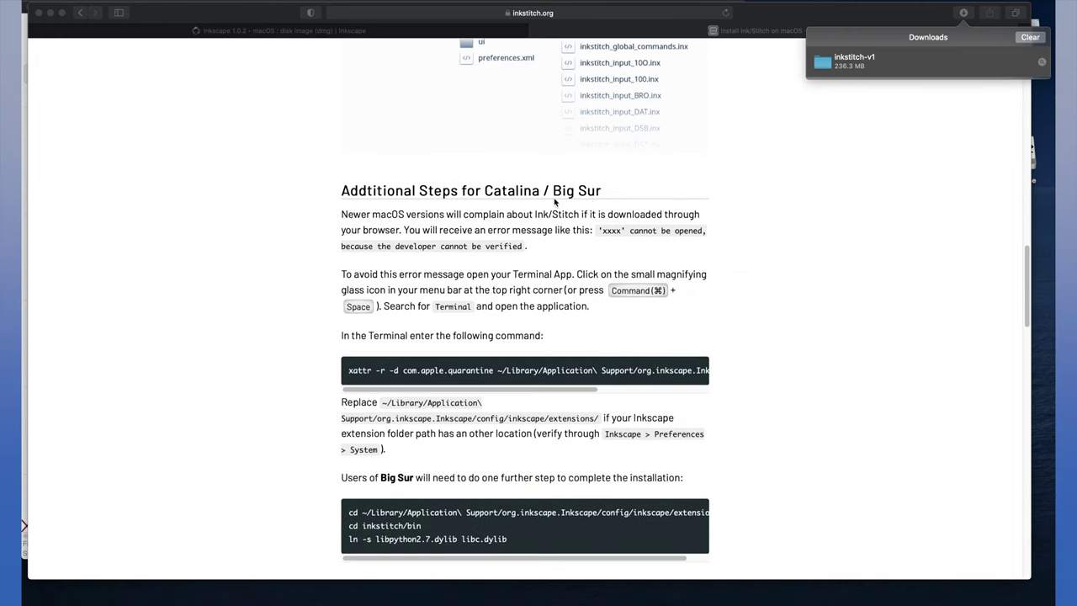
scroll(453, 250, "down", 2)
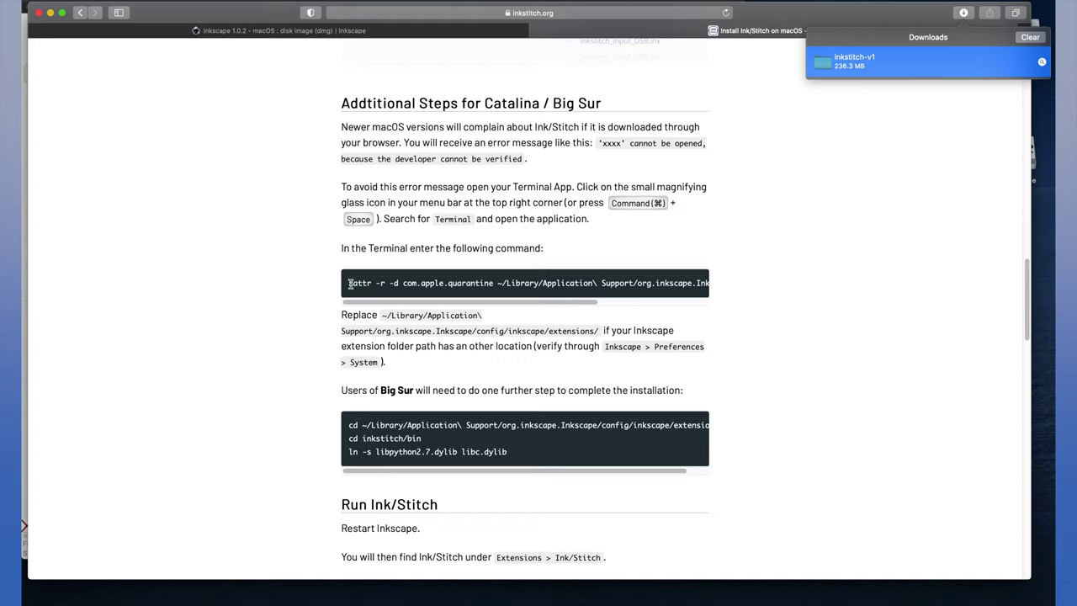
mouse_move(347, 282)
left_mouse_down()
mouse_move(730, 284)
mouse_move(714, 278)
left_mouse_up()
key("super+c")
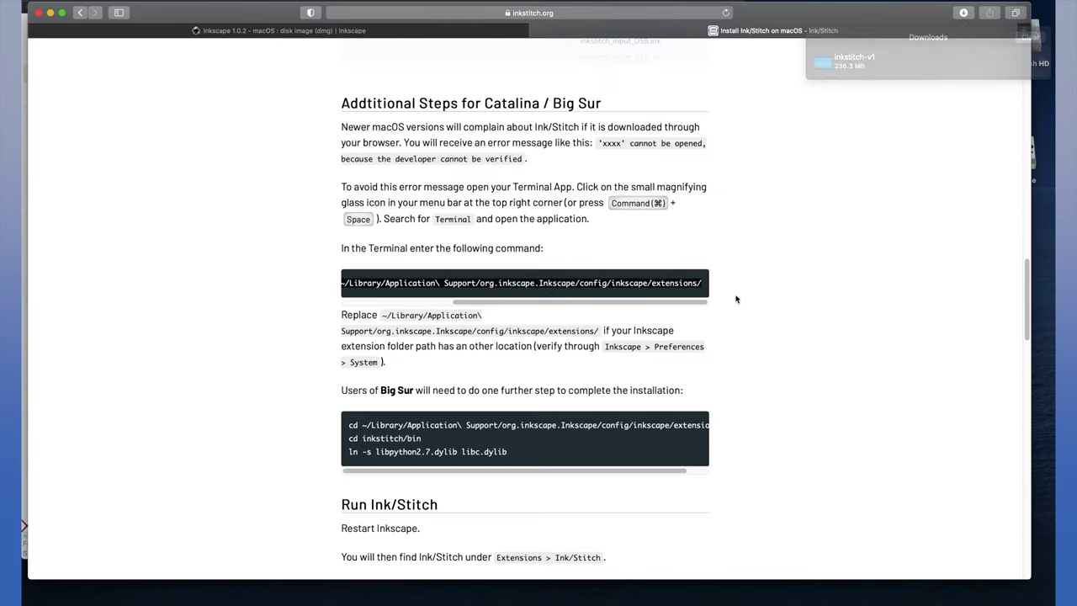
key("super+a")
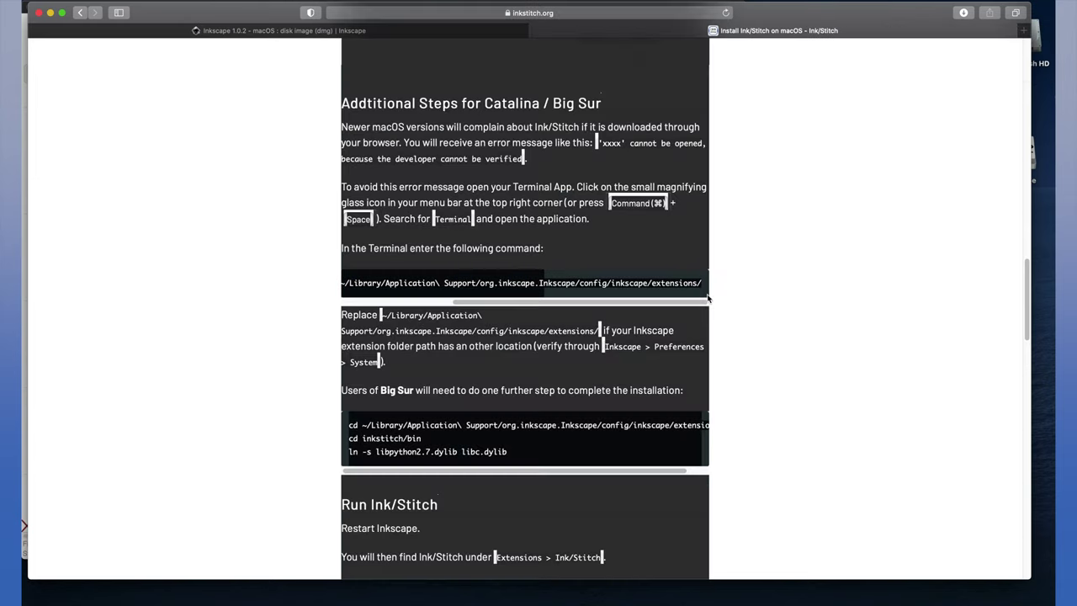
left_click(665, 282)
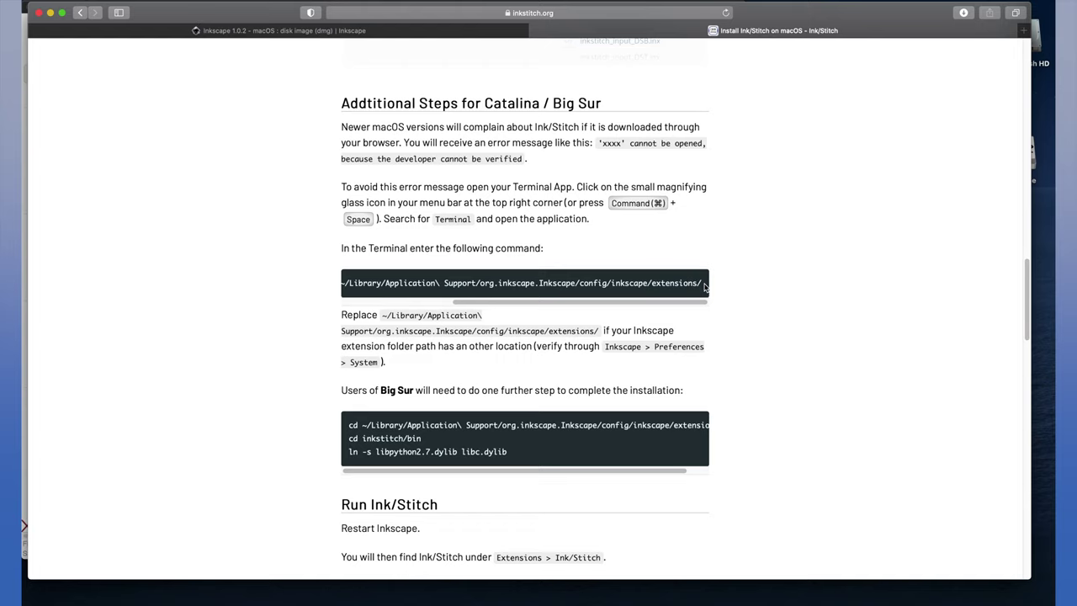
left_click_drag(701, 284, 331, 285)
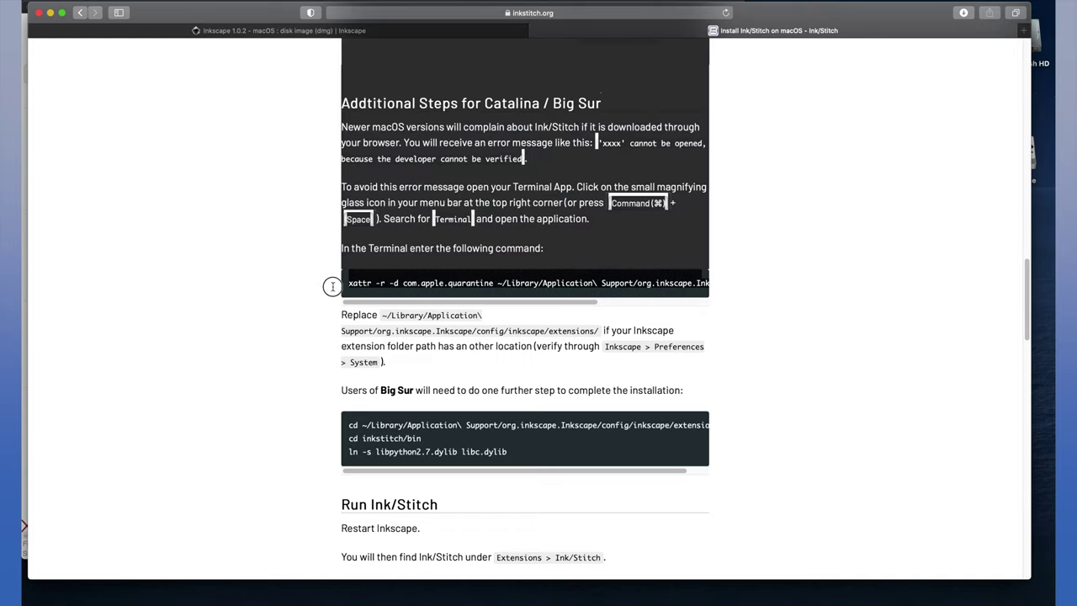
left_click(335, 285)
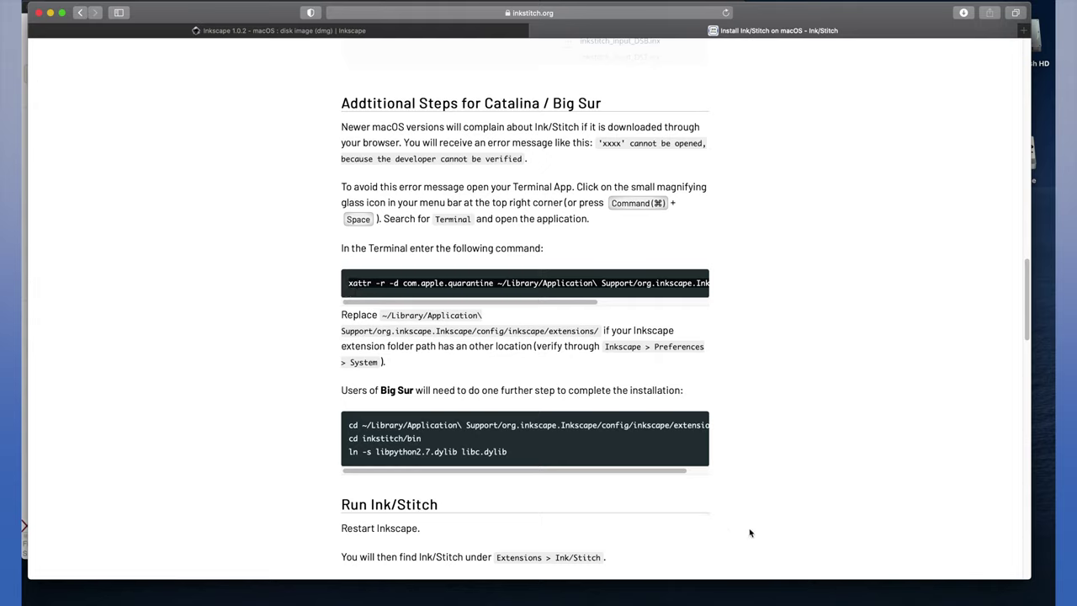
left_click(914, 601)
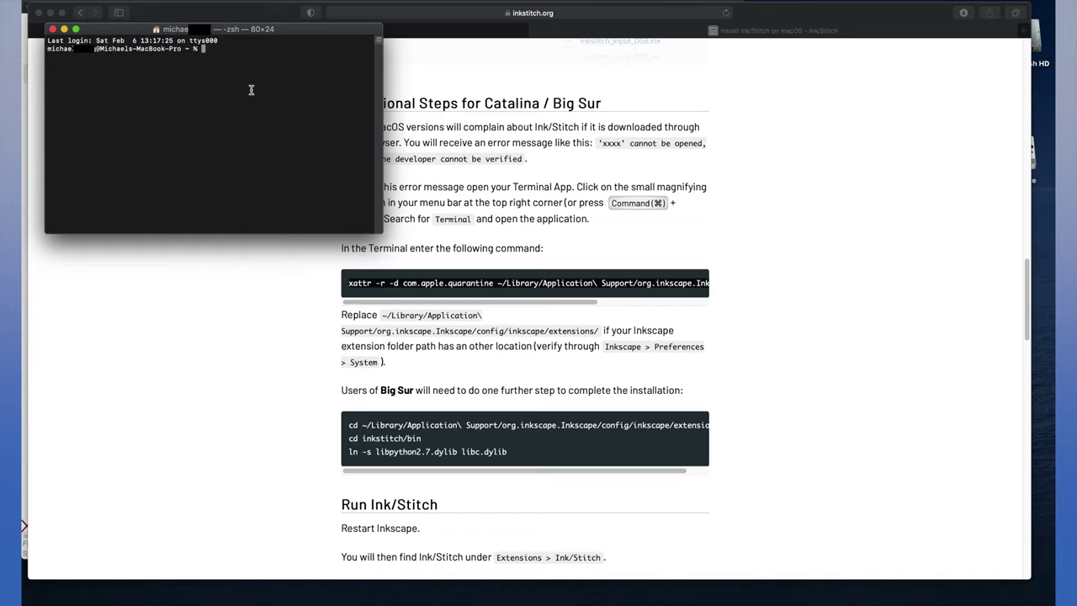
Step: Paste and run the xattr command on Inkscape's extensions folder, then close Terminal
key("super+v")
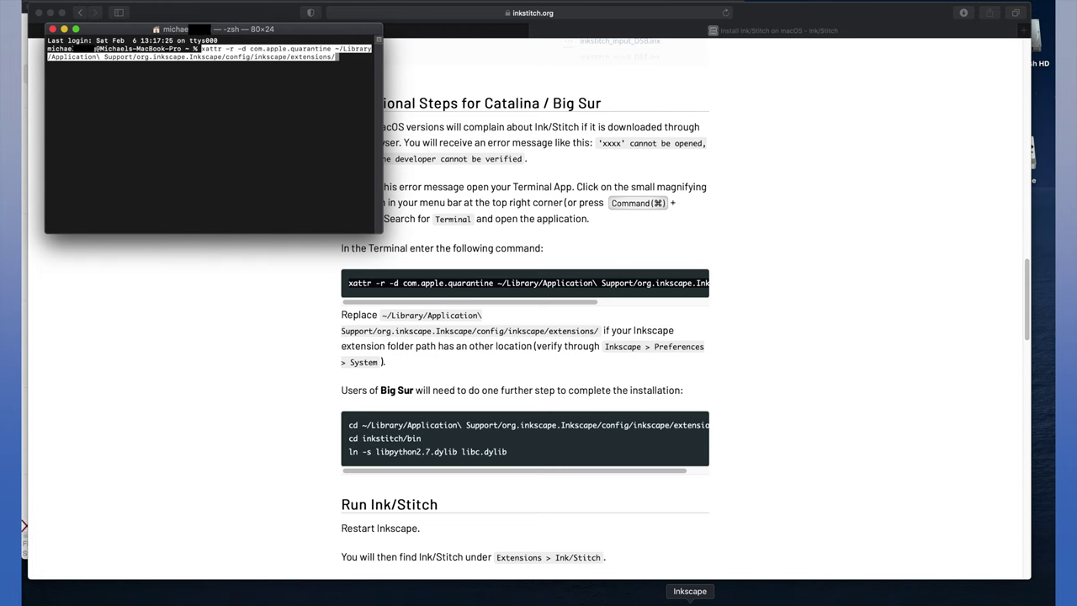
left_click(690, 599)
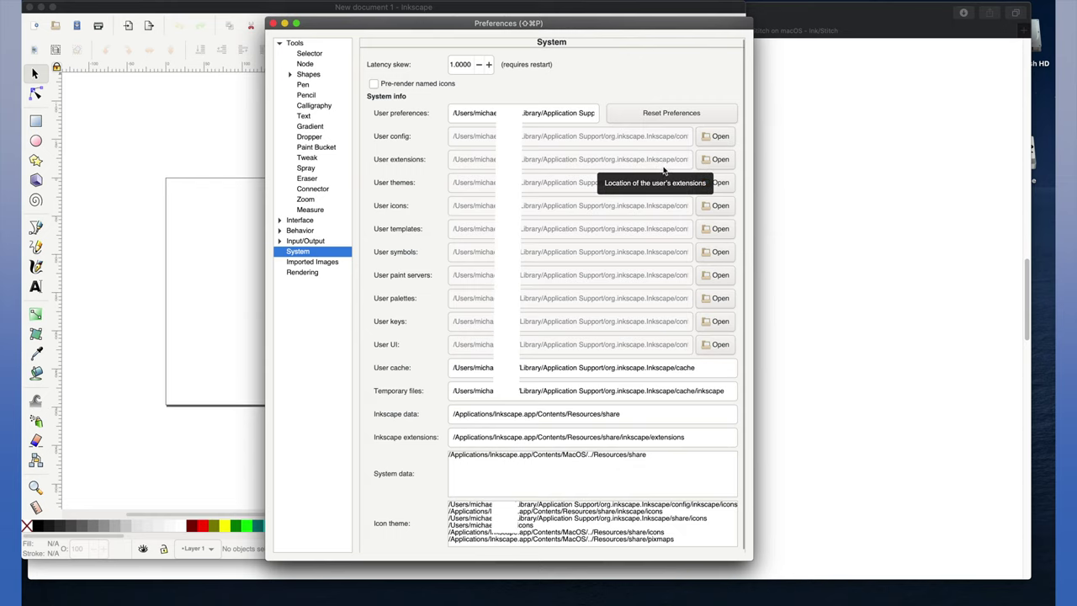
left_click(272, 22)
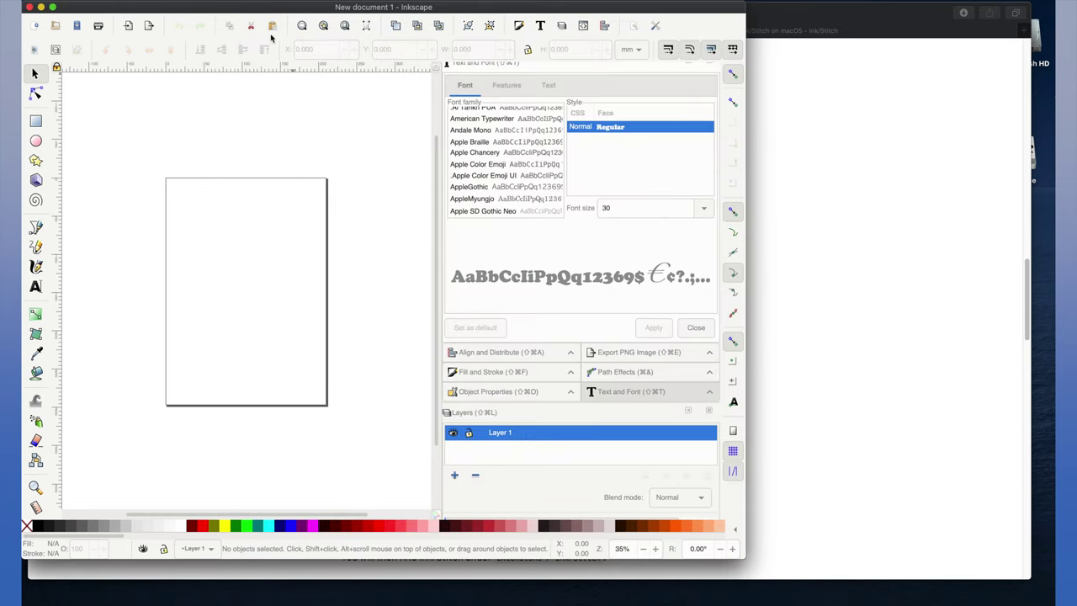
left_click(933, 599)
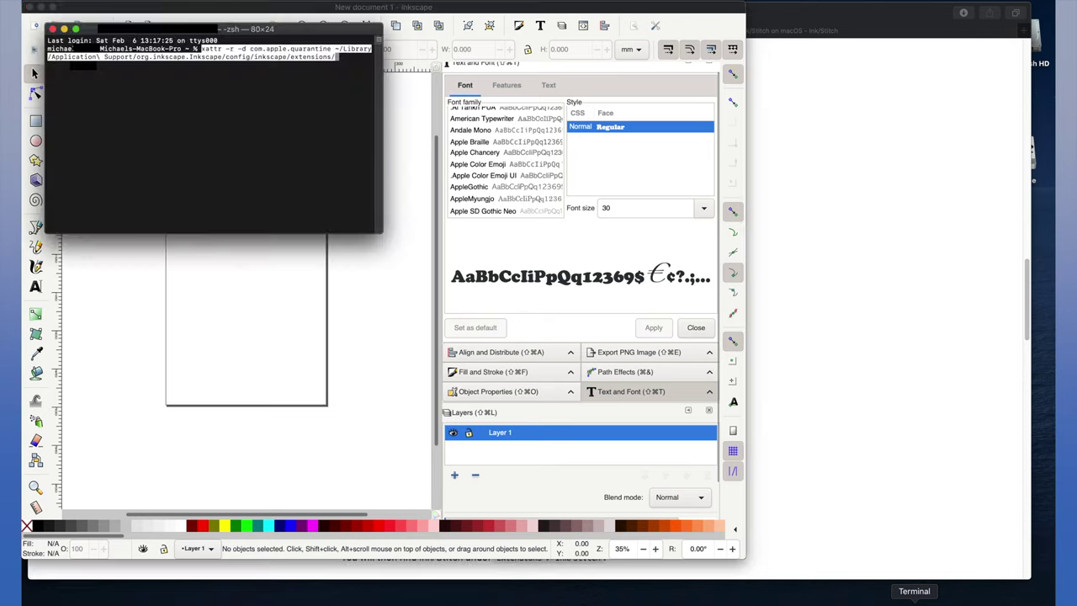
key("Return")
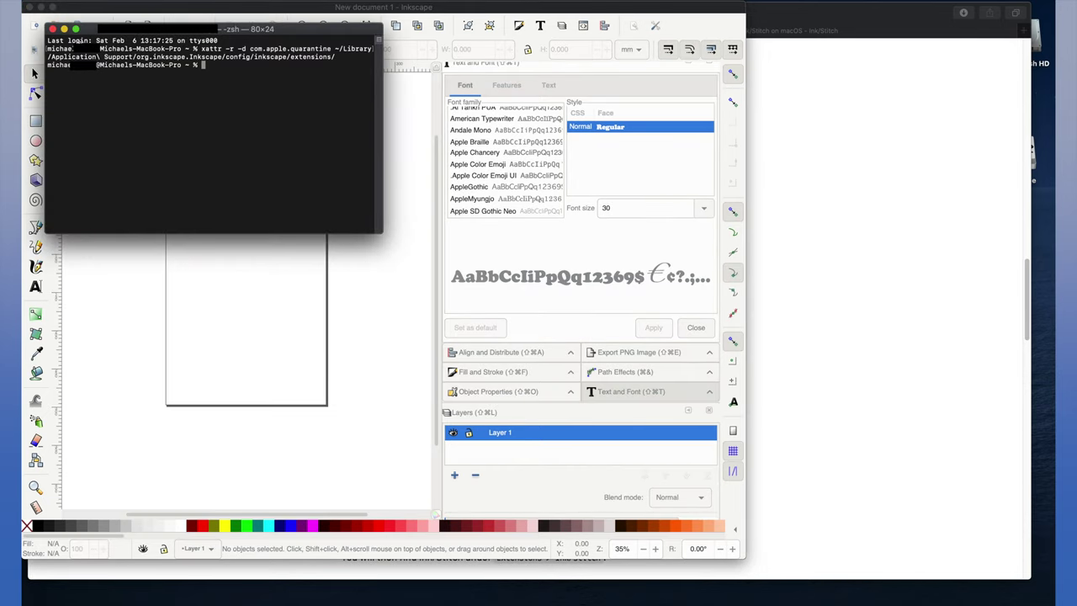
left_click(52, 30)
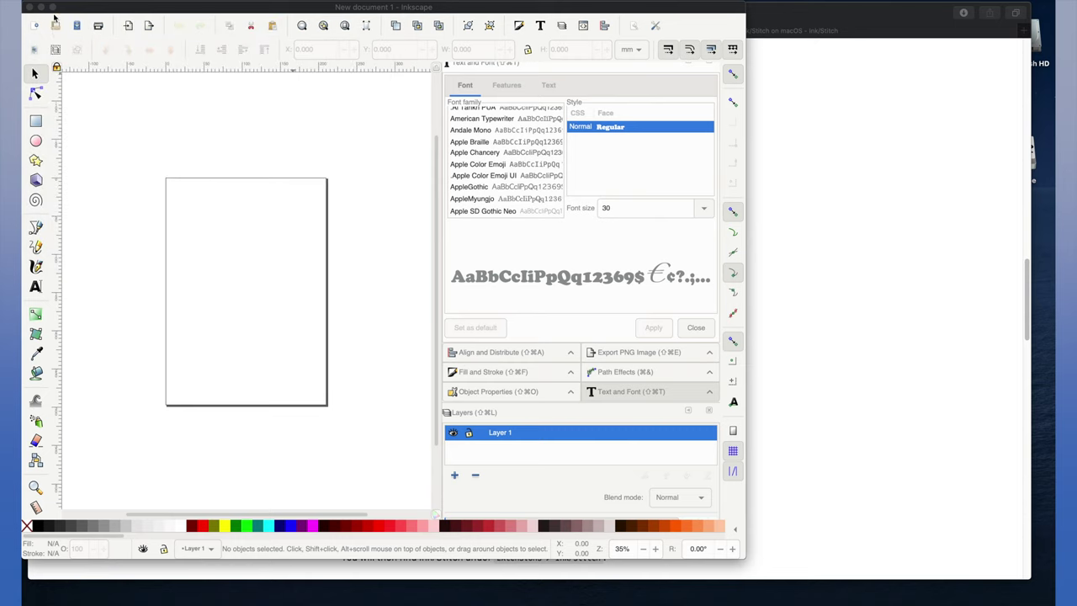
Step: Draw a small ellipse near the top of the page
left_click(873, 252)
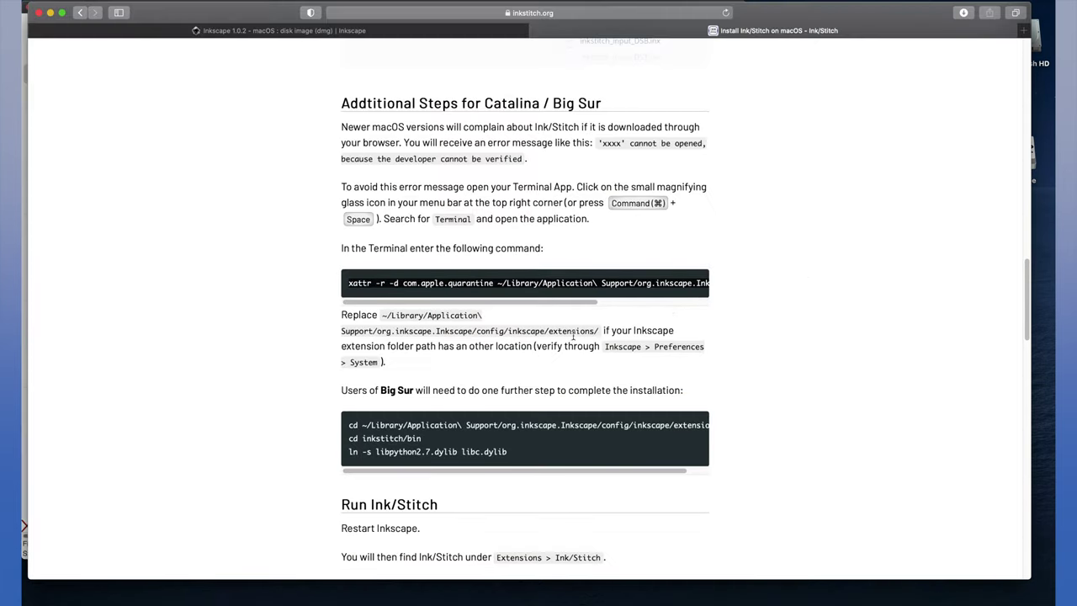
scroll(390, 480, "down", 3)
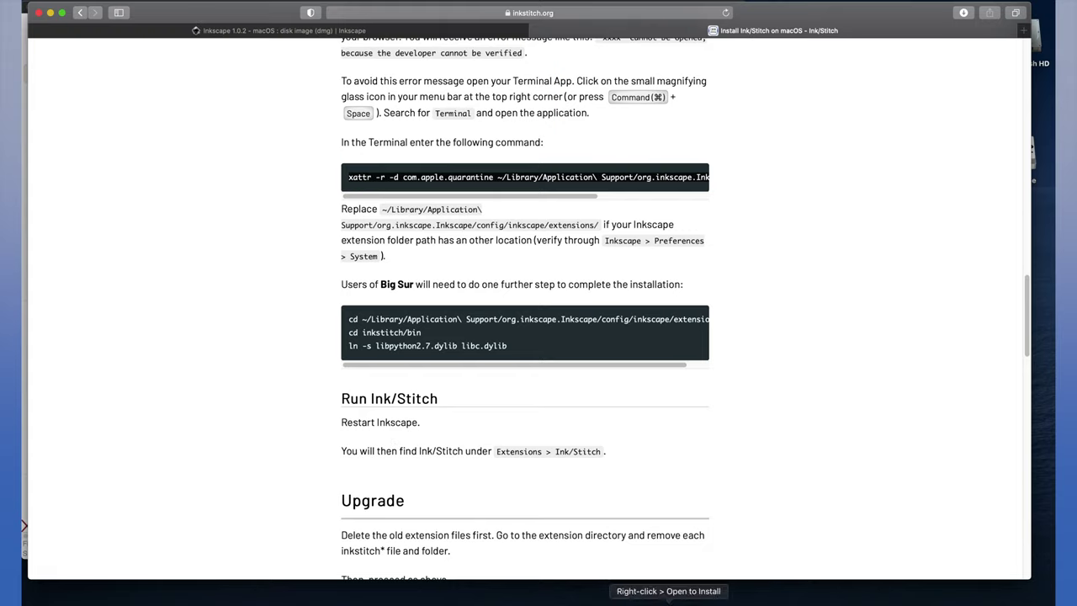
left_click(690, 601)
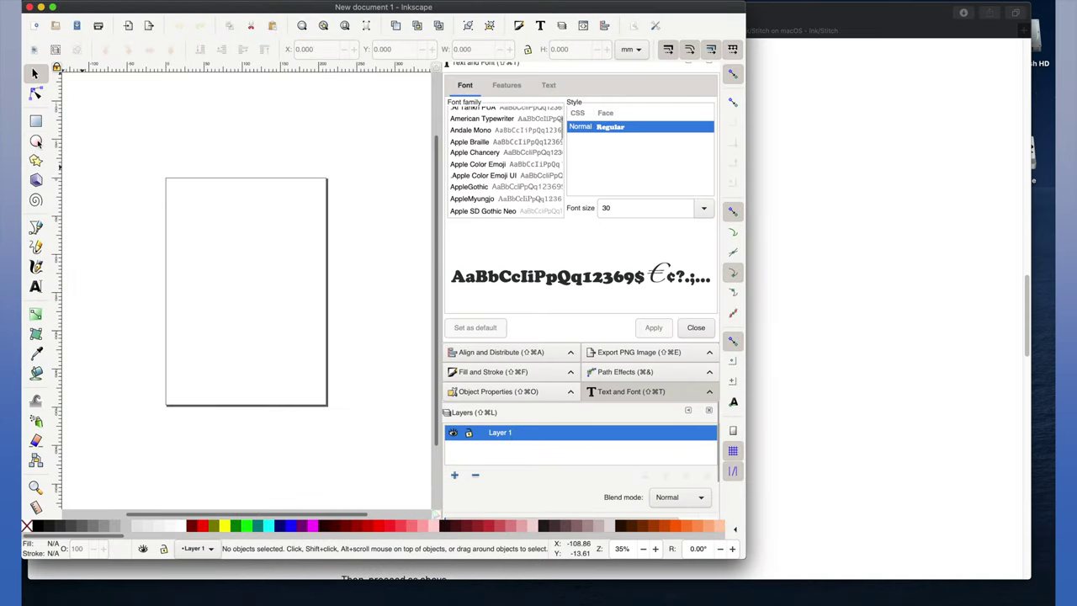
left_click(35, 141)
left_click_drag(225, 245, 263, 264)
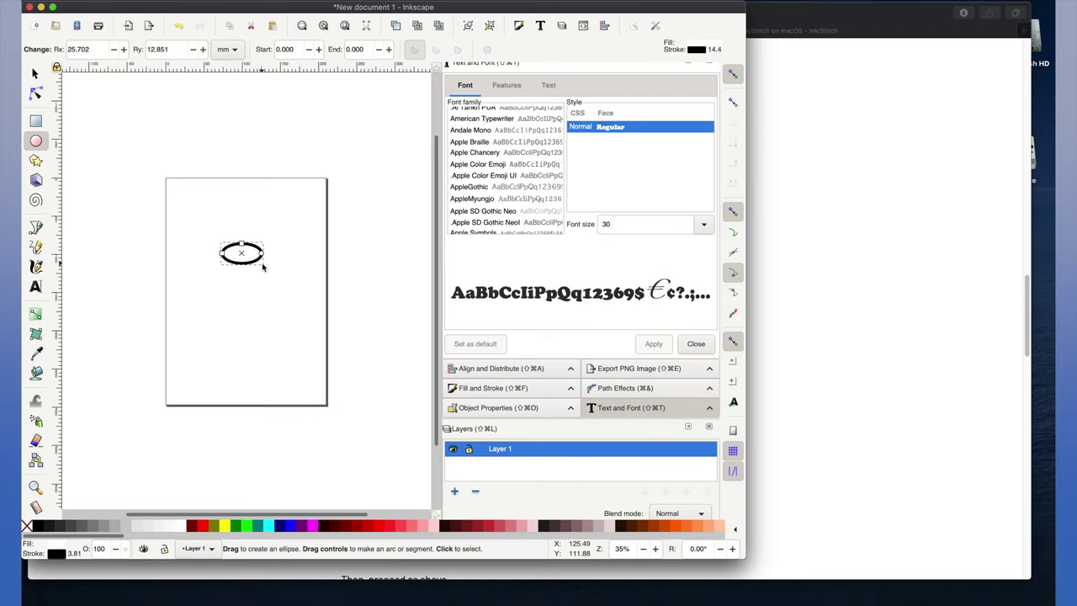
Step: Run Extensions > Ink/Stitch > Params on the ellipse
left_click(363, 3)
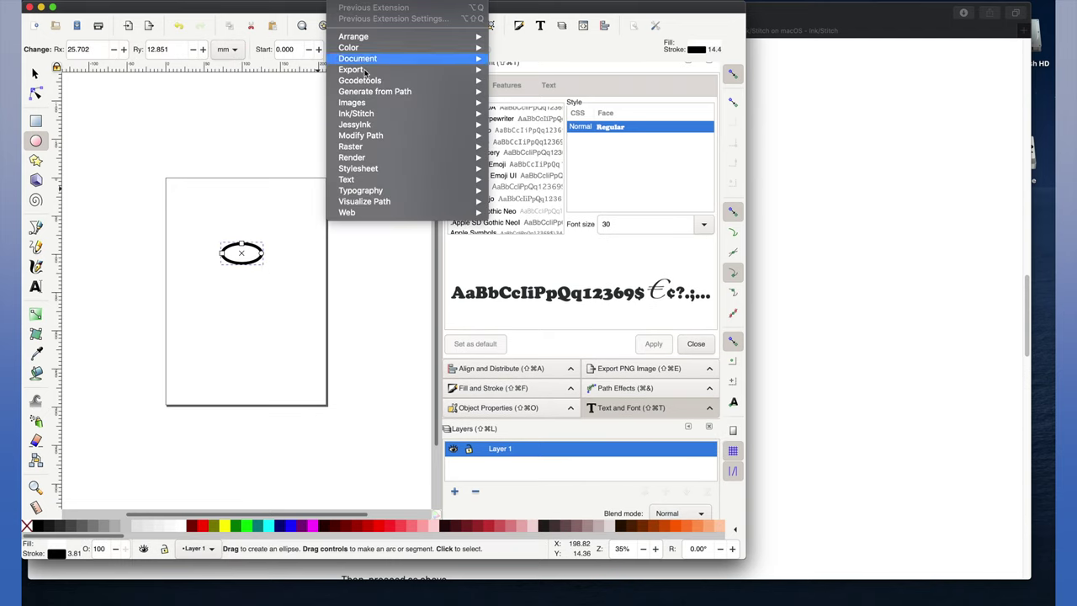
mouse_move(370, 123)
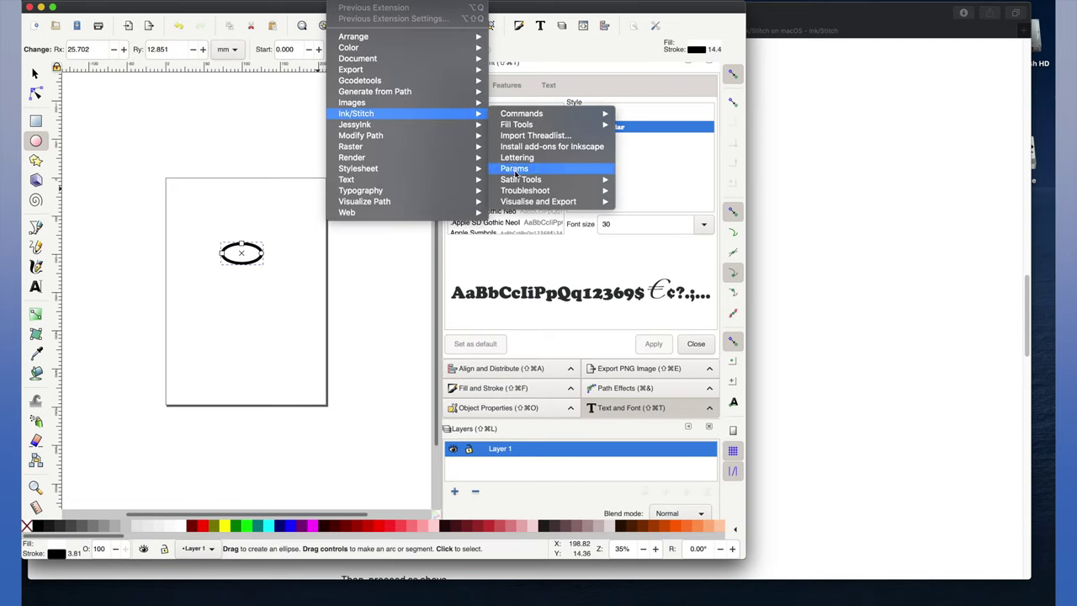
left_click(514, 169)
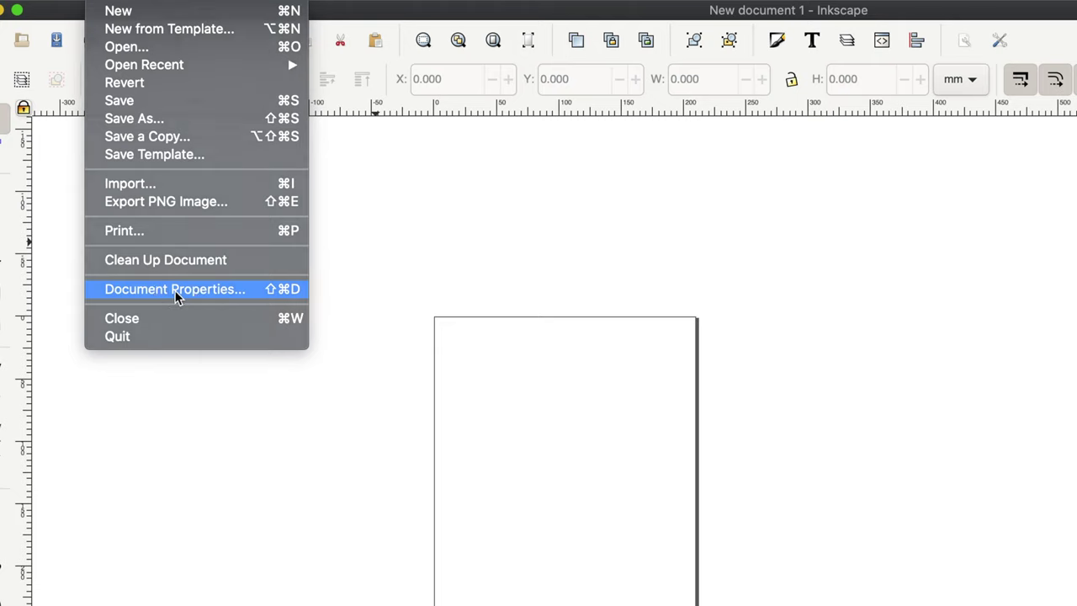
Step: In Document Properties, set the page size to 4 × 4 in with inch units
left_click(177, 296)
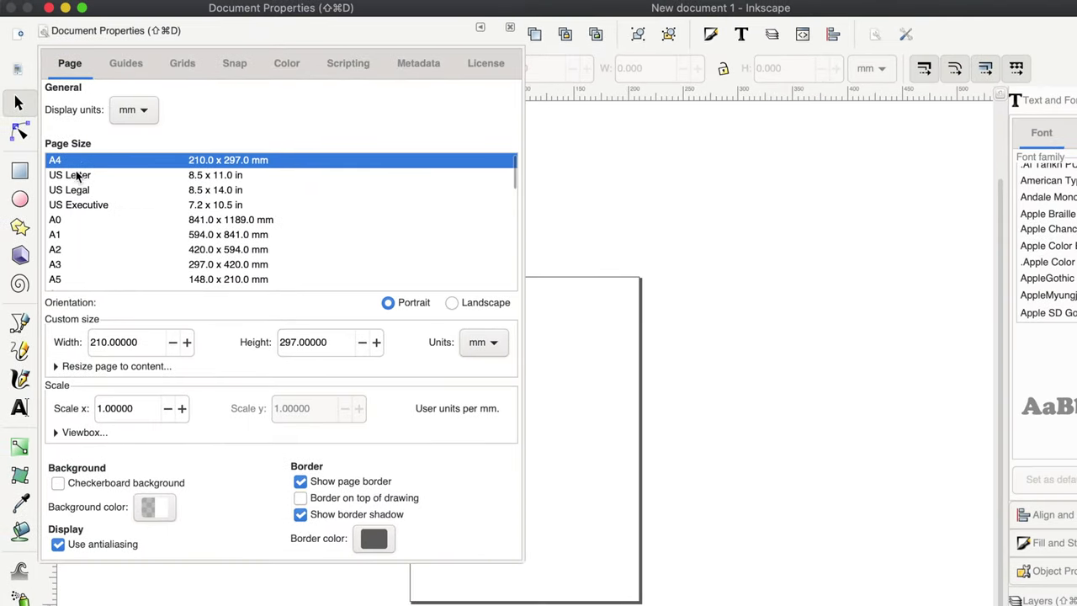
left_click(145, 116)
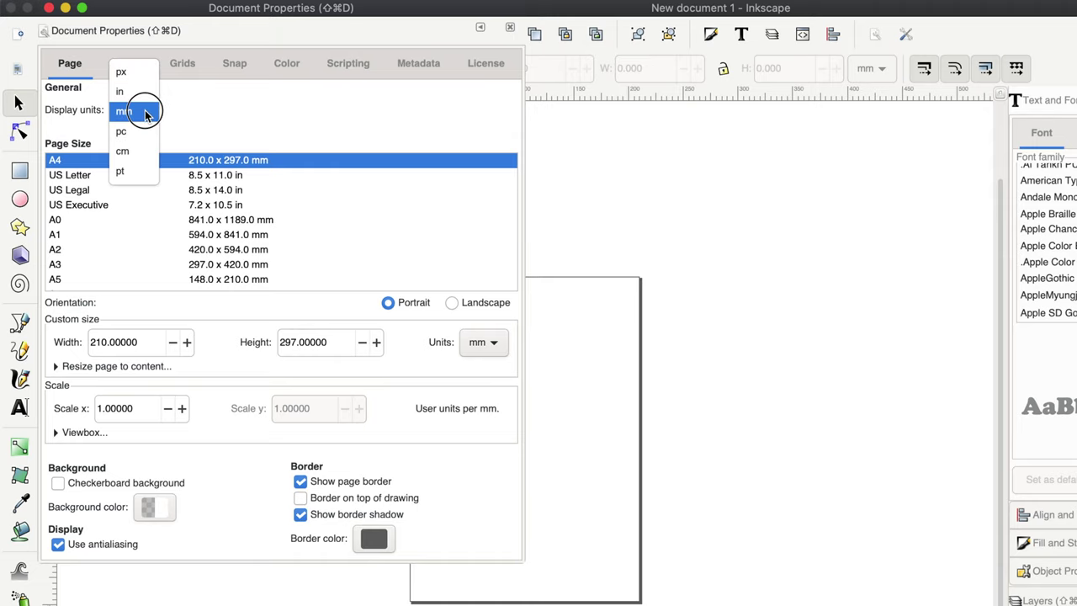
left_click(137, 92)
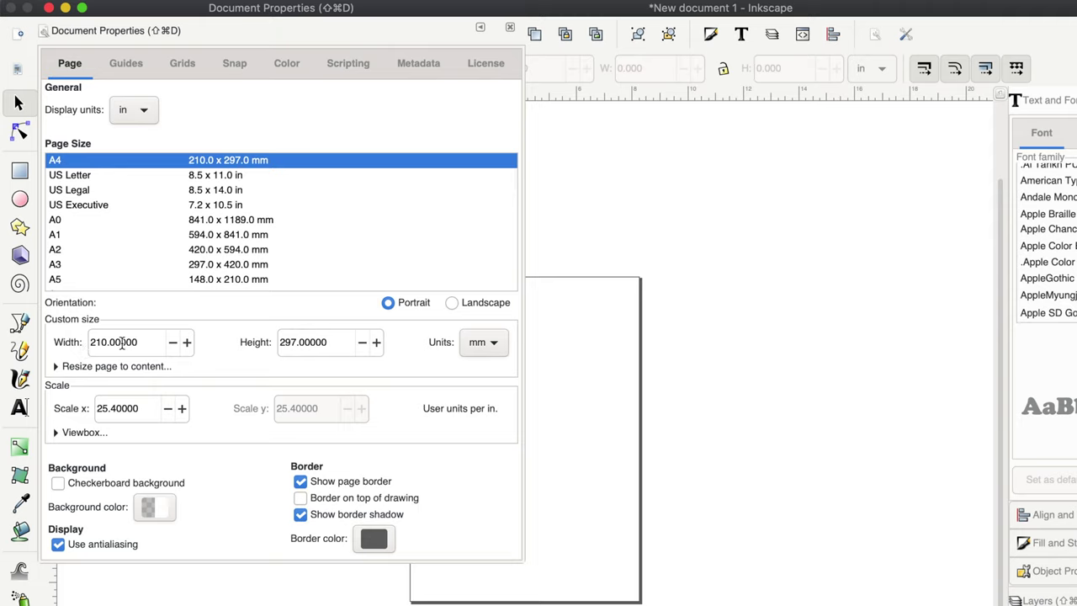
left_click_drag(142, 346, 82, 342)
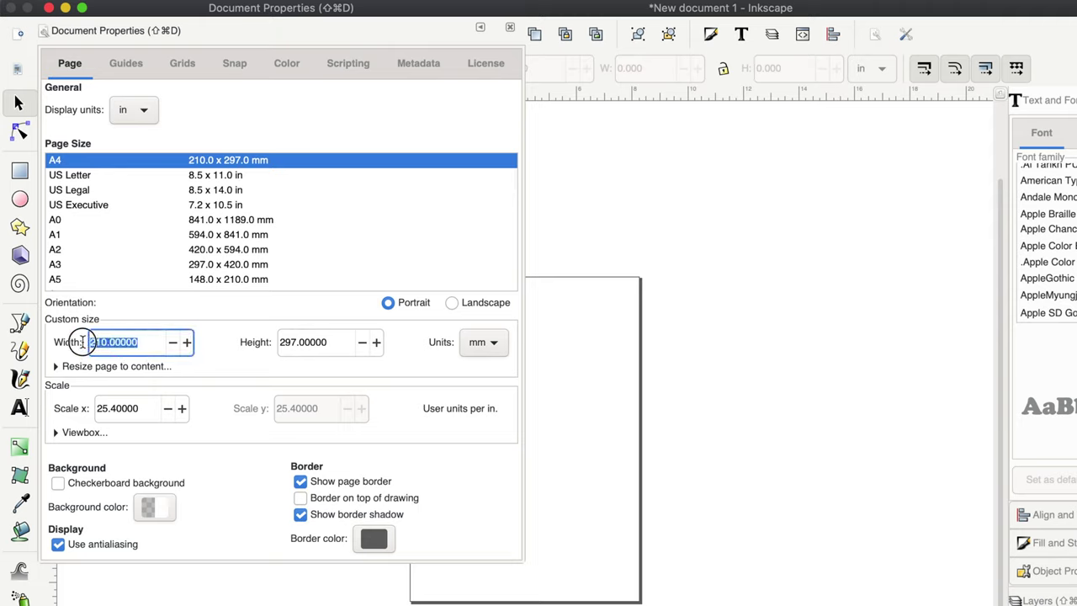
type("4")
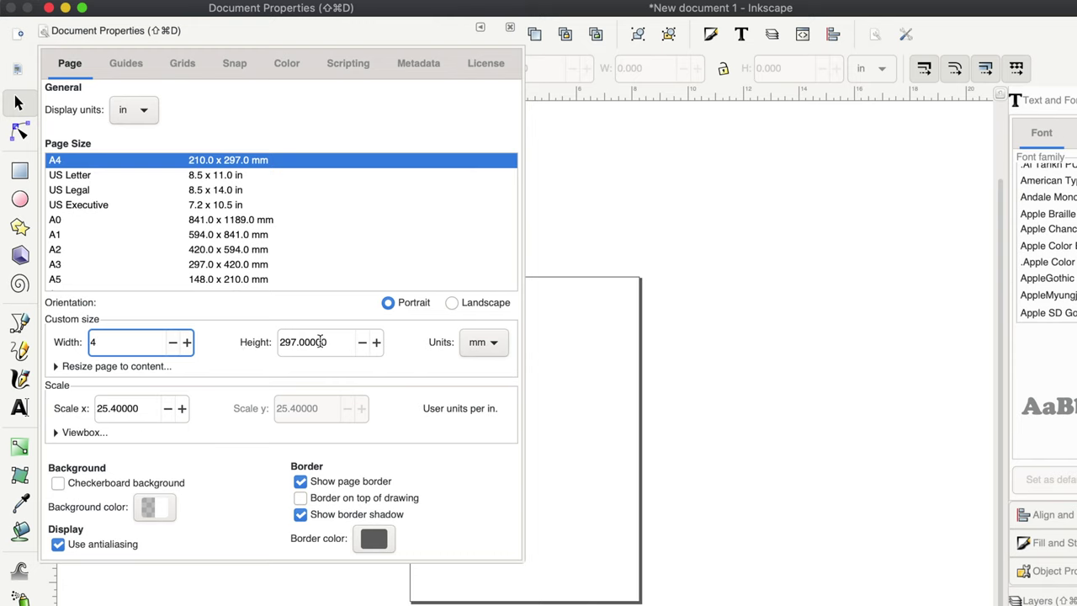
left_click_drag(318, 341, 272, 341)
type("4")
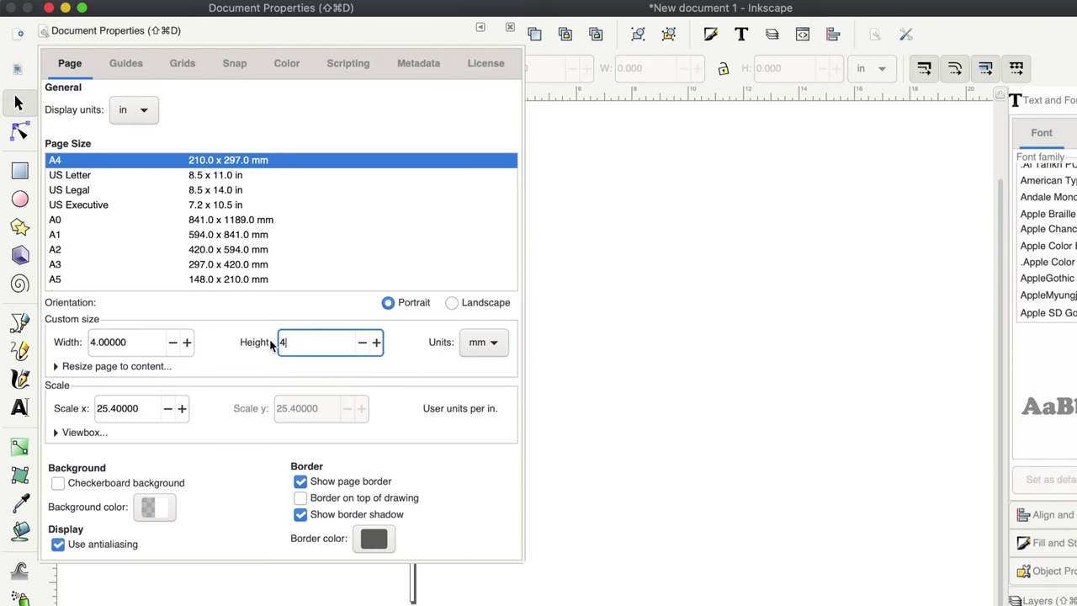
left_click(357, 243)
left_click(359, 266)
left_click_drag(269, 240, 209, 239)
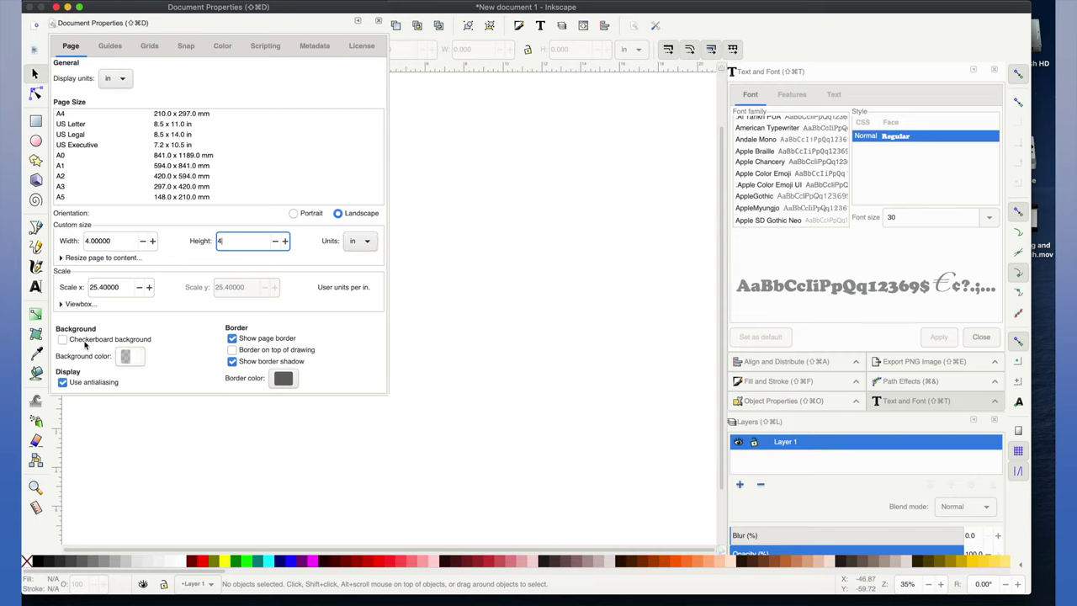
type("4")
Step: Turn on the checkerboard background and close Document Properties
left_click(63, 340)
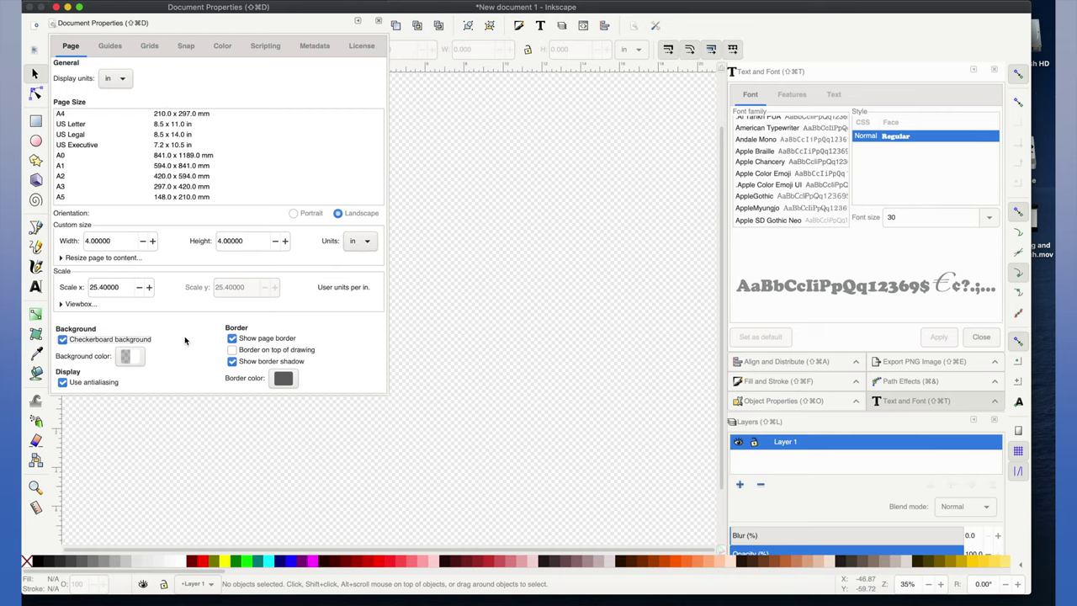
left_click(57, 8)
scroll(341, 236, "up", 3)
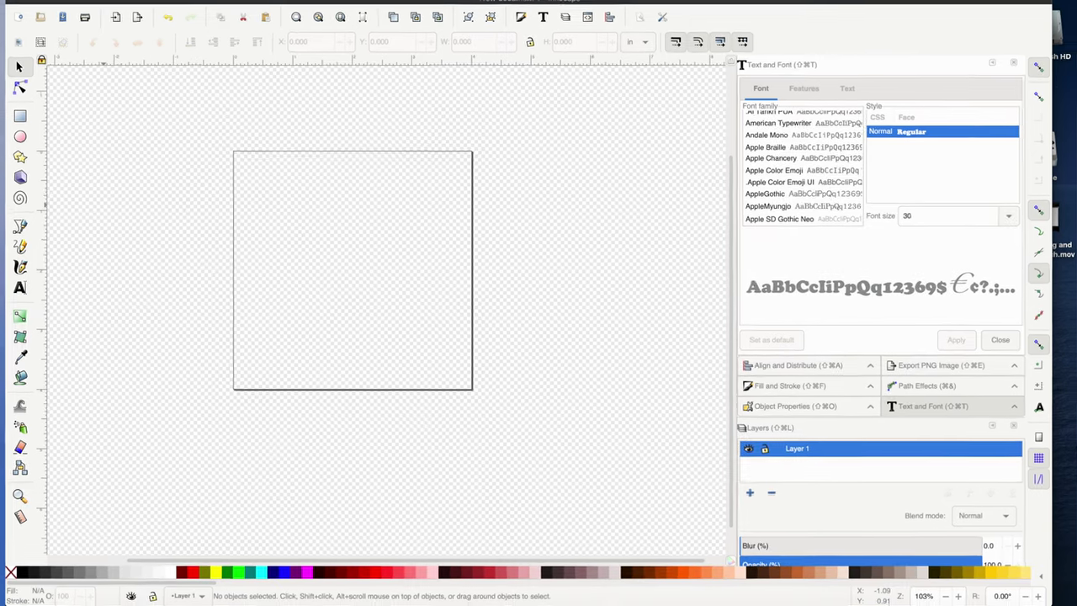
Step: Save the page as a template named '4X4 Hoop Template'
left_click(103, 0)
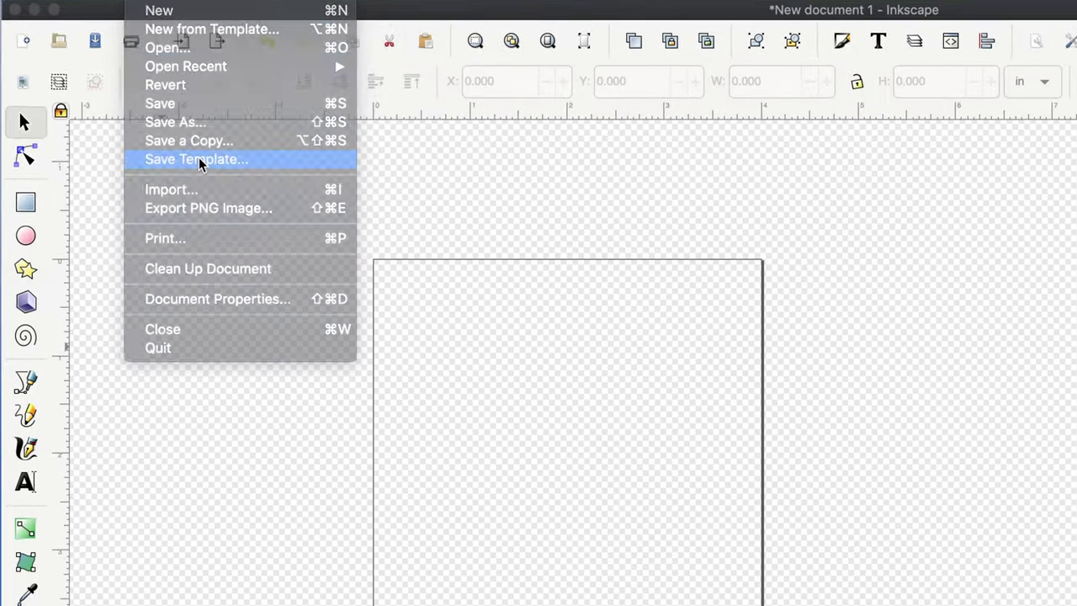
left_click(203, 152)
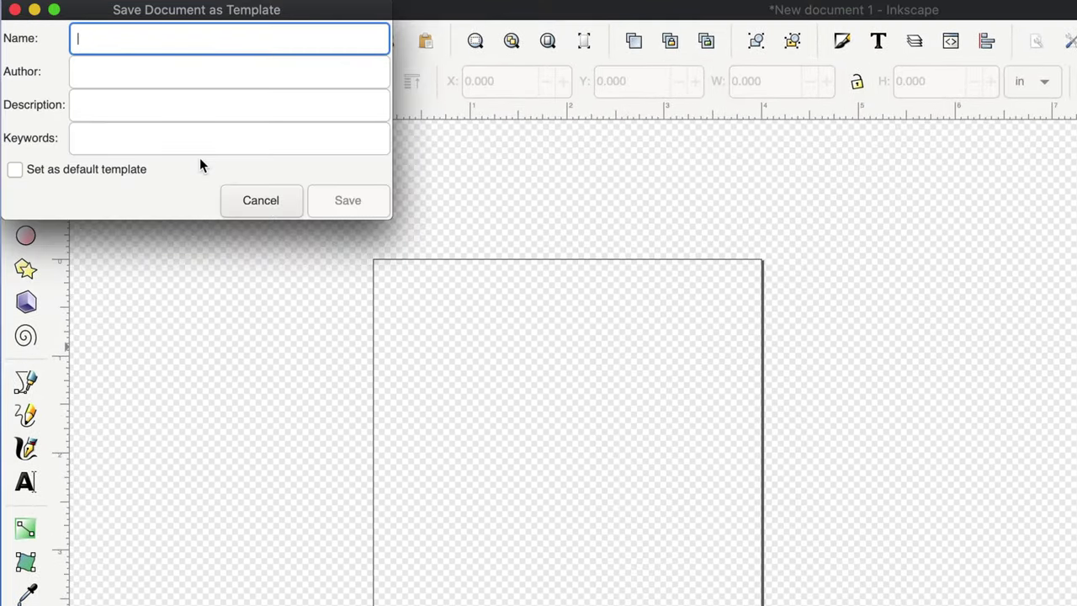
type("4X4 Hoop Template")
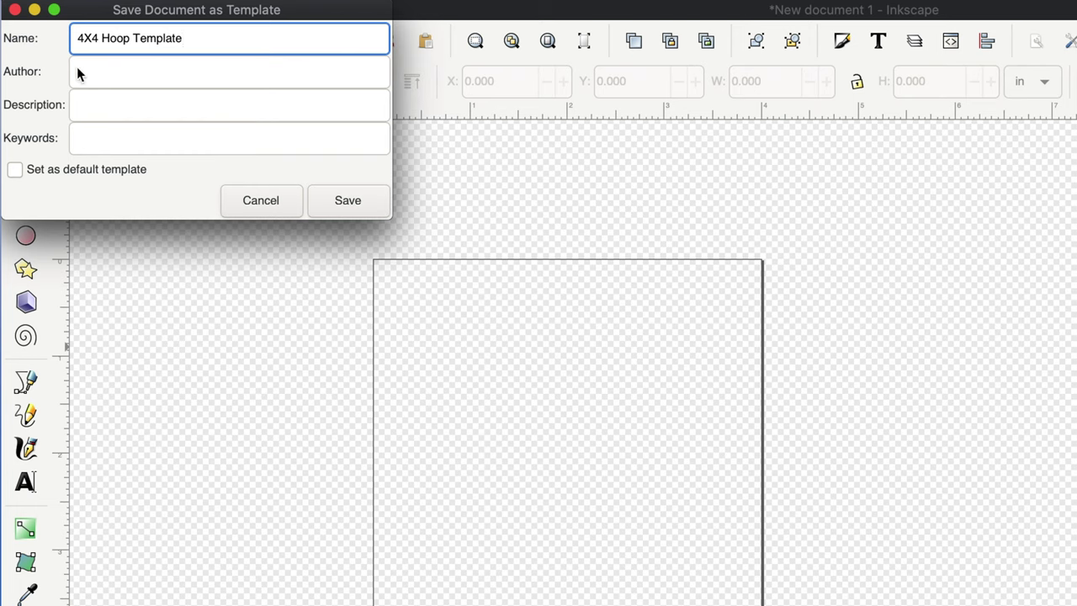
left_click(353, 209)
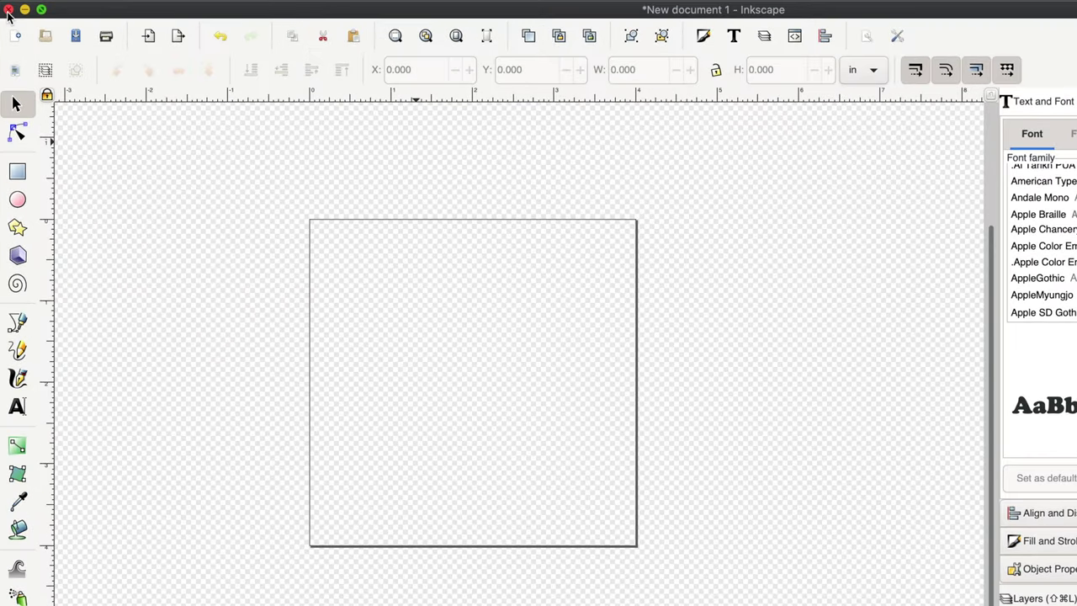
Step: Quit without saving, relaunch Inkscape, and create a new document from the 4X4 Hoop Template
left_click(8, 10)
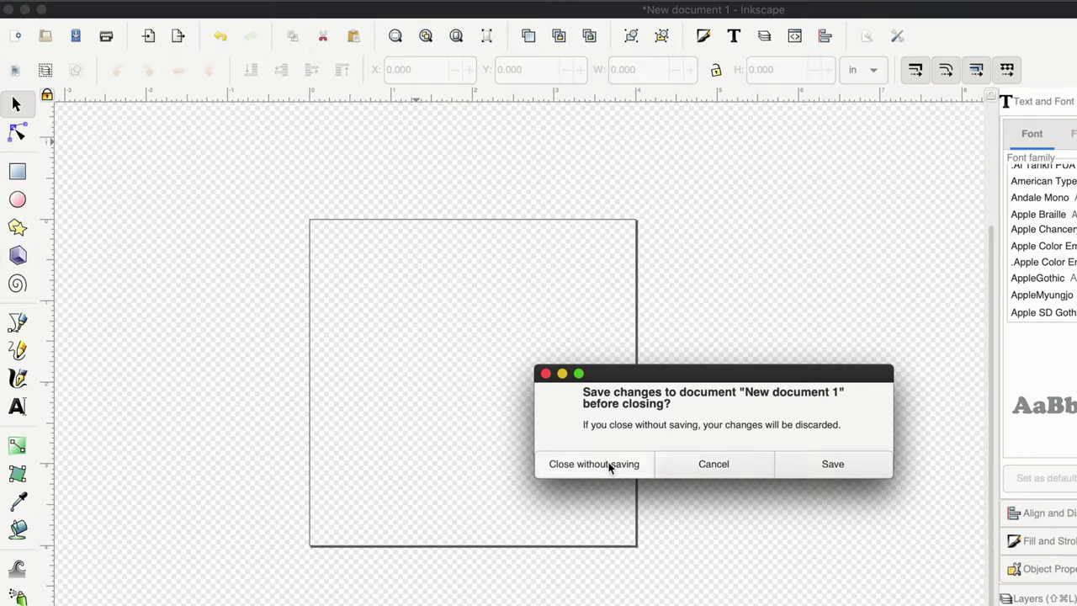
left_click(611, 463)
left_click(690, 599)
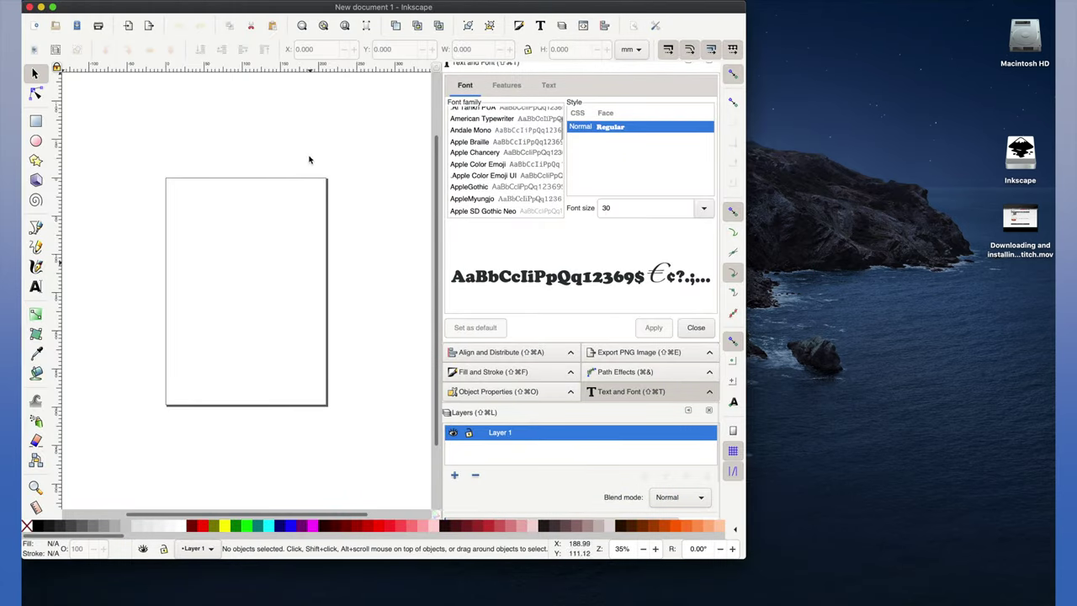
left_click(107, 1)
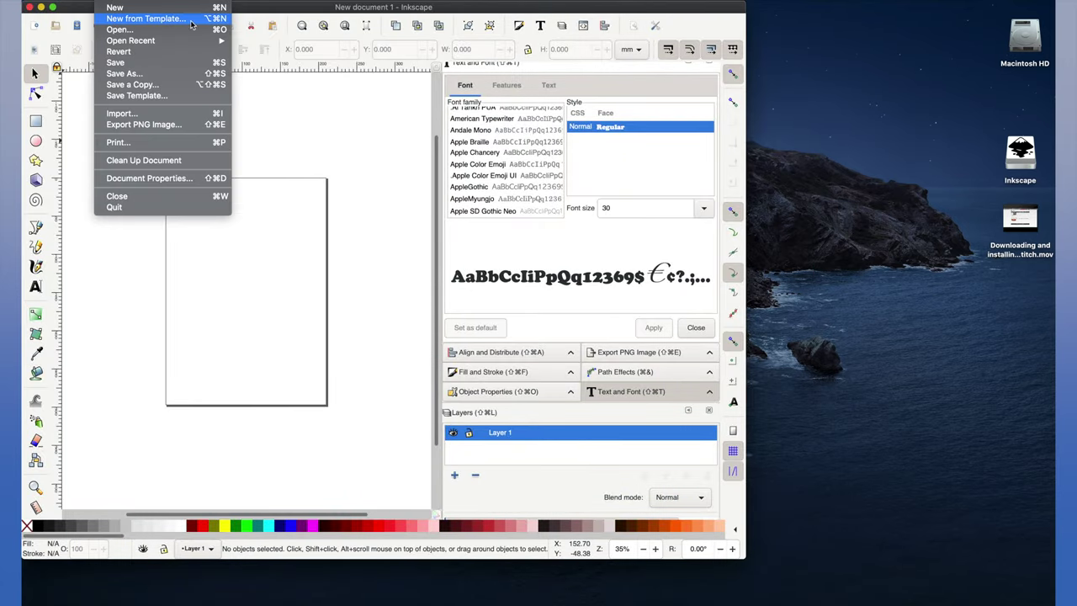
left_click(144, 20)
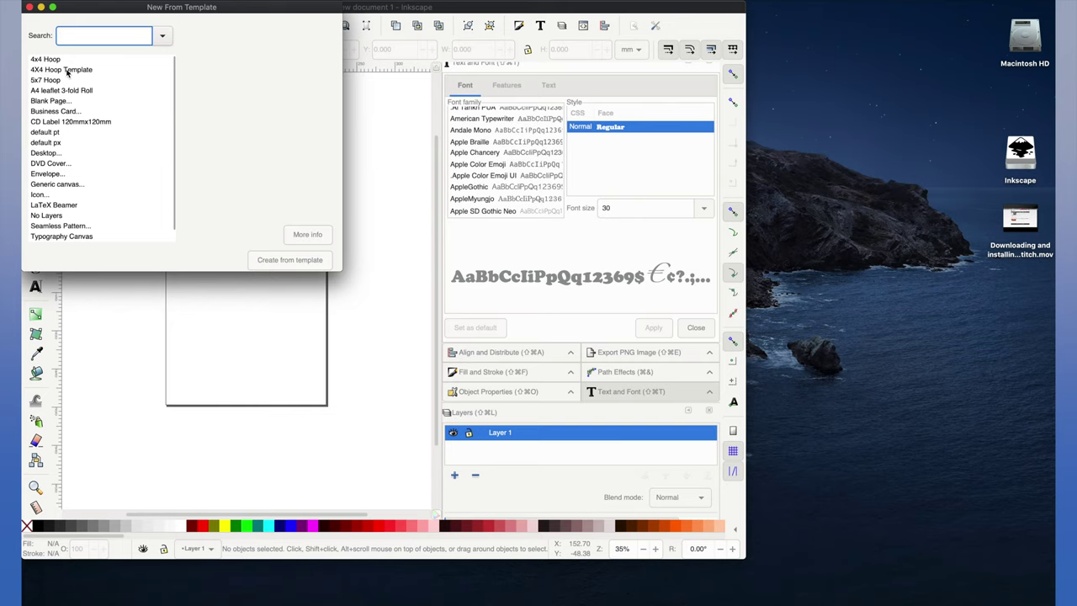
left_click(38, 71)
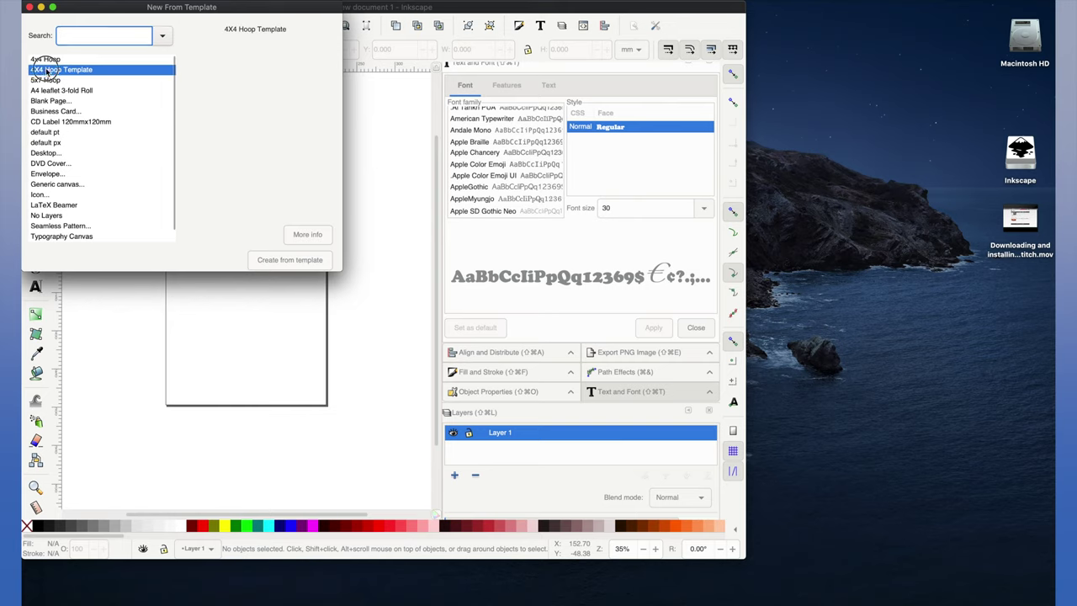
left_click(284, 261)
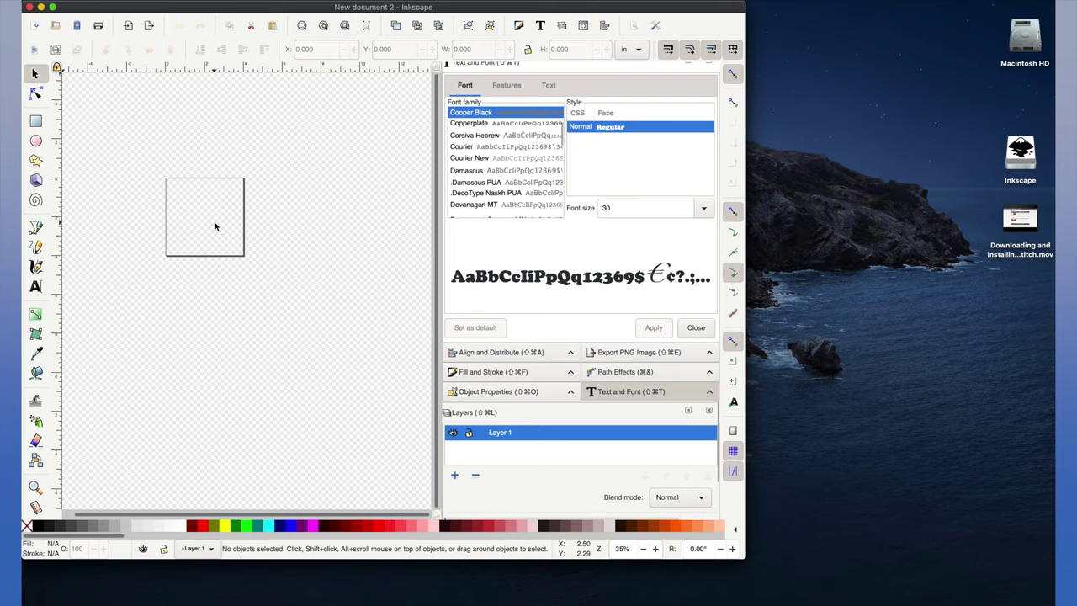
Step: Rename Layer 1 to 'Import pic' in the Layers panel
scroll(214, 220, "up", 5)
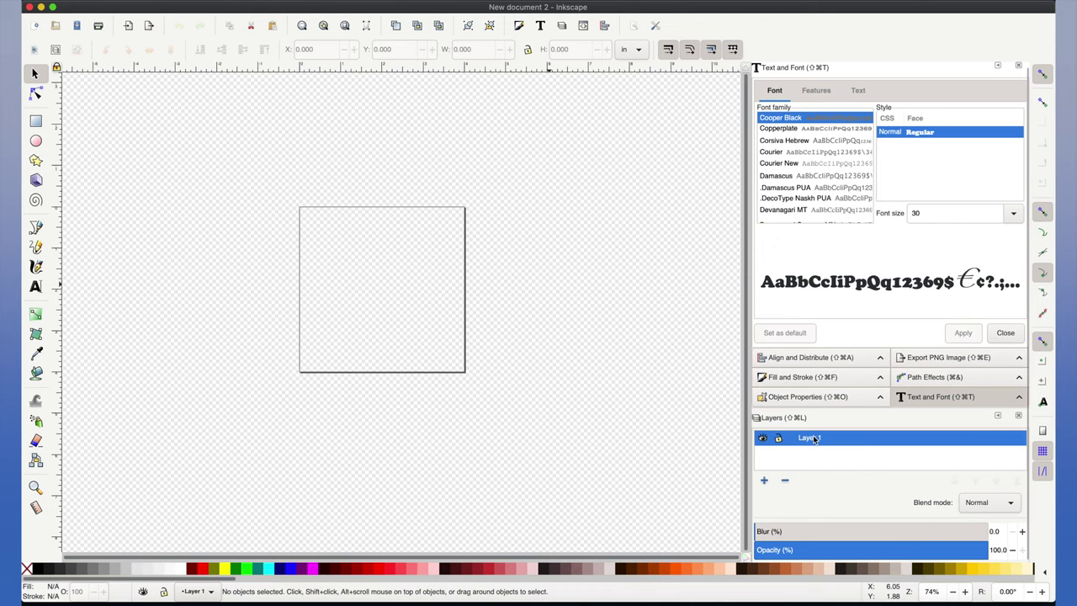
double_click(814, 438)
key("BackSpace")
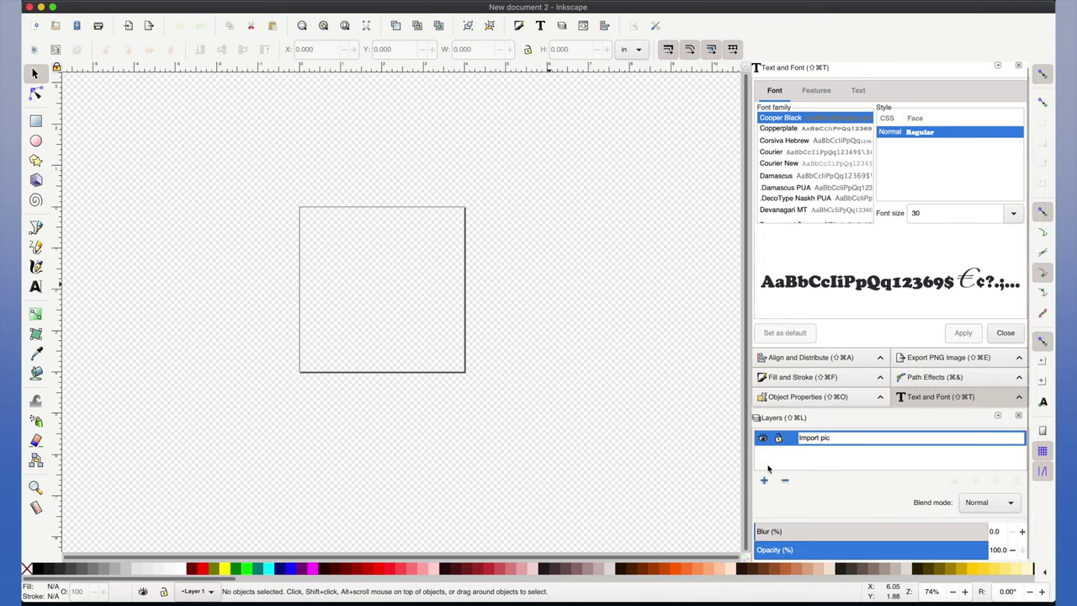
key("Return")
Step: Import the bunny PNG from the Desktop, embedding it
left_click(110, 3)
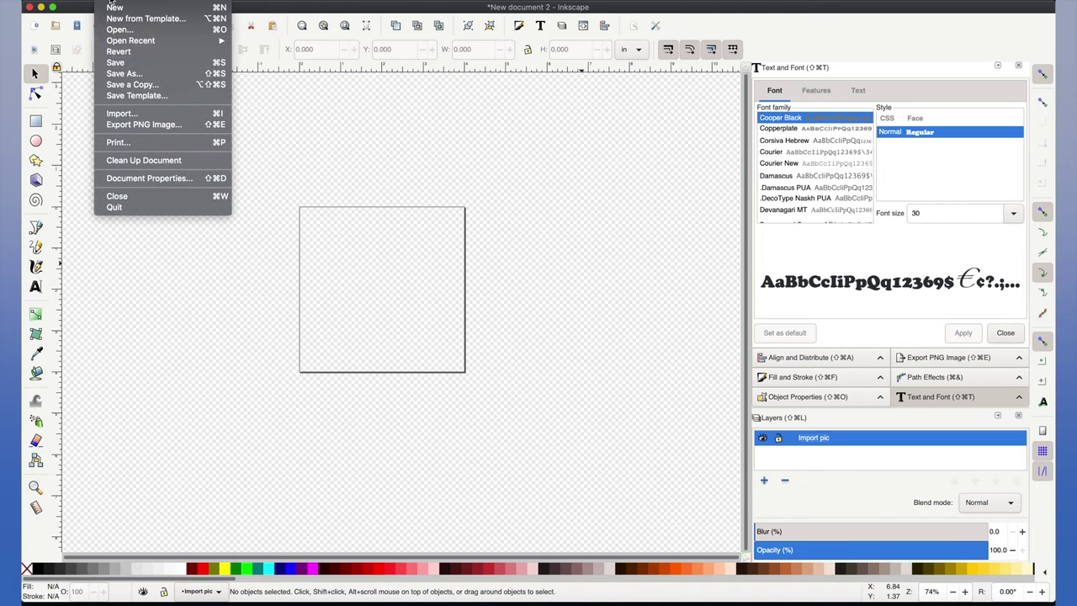
left_click(135, 115)
left_click(289, 185)
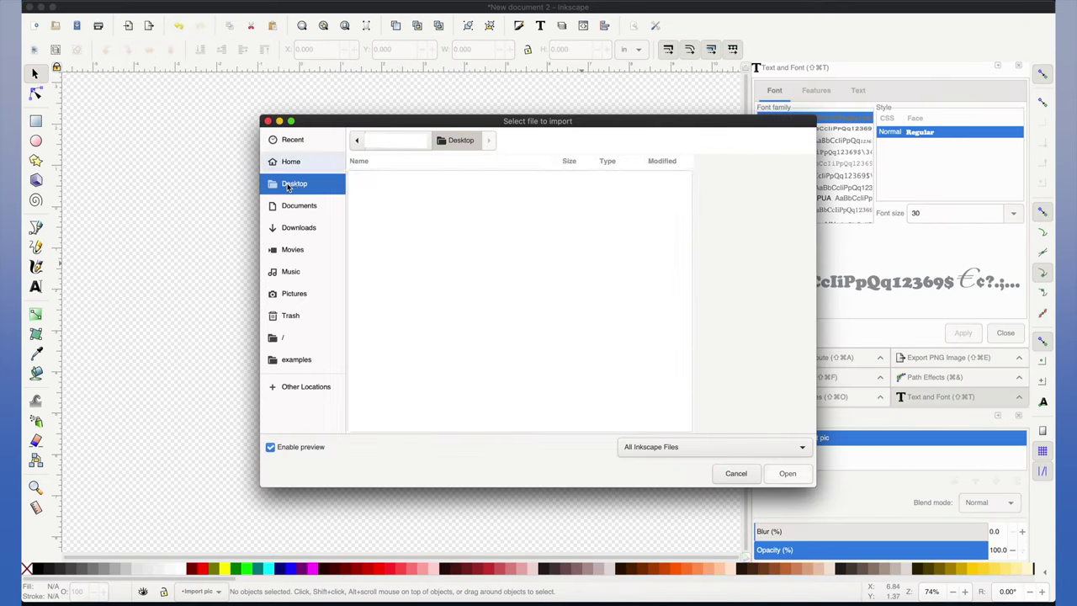
left_click(786, 473)
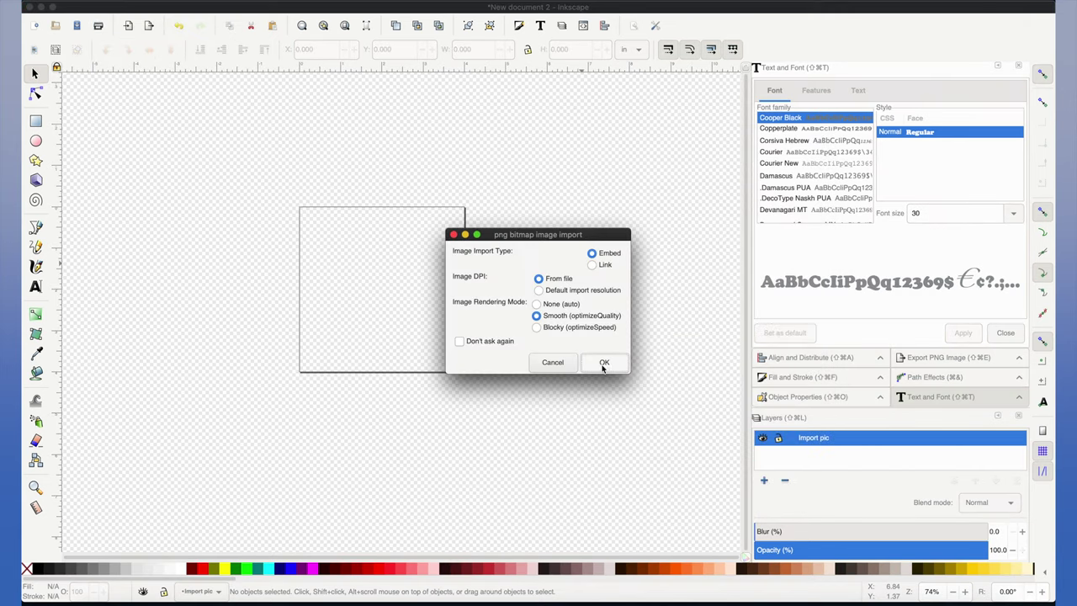
left_click(604, 363)
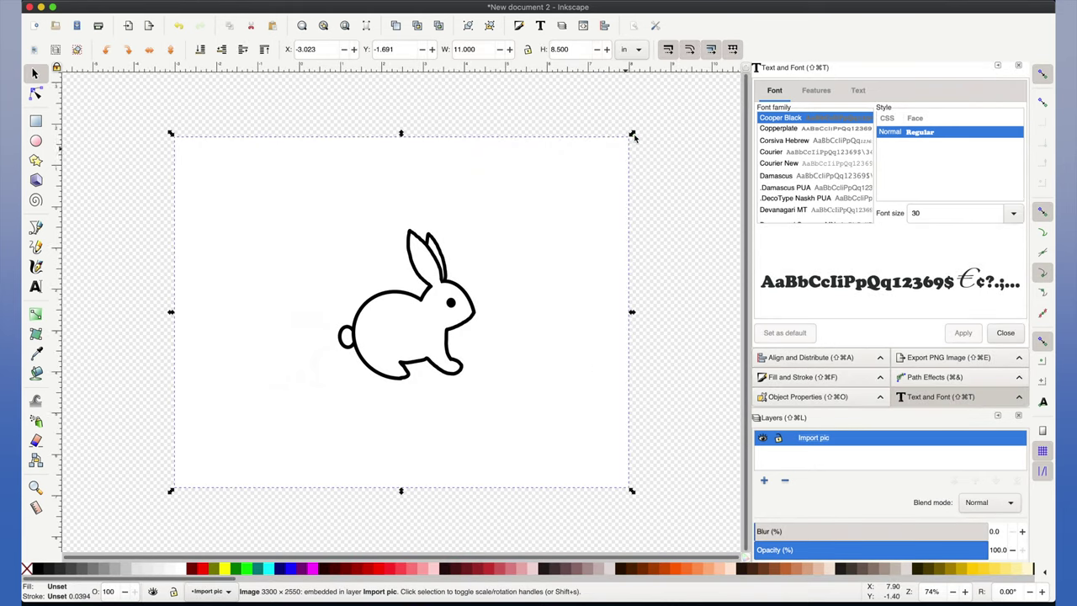
Step: Scale the bunny picture to about 69% and move it over the square page
left_click_drag(633, 134, 502, 233)
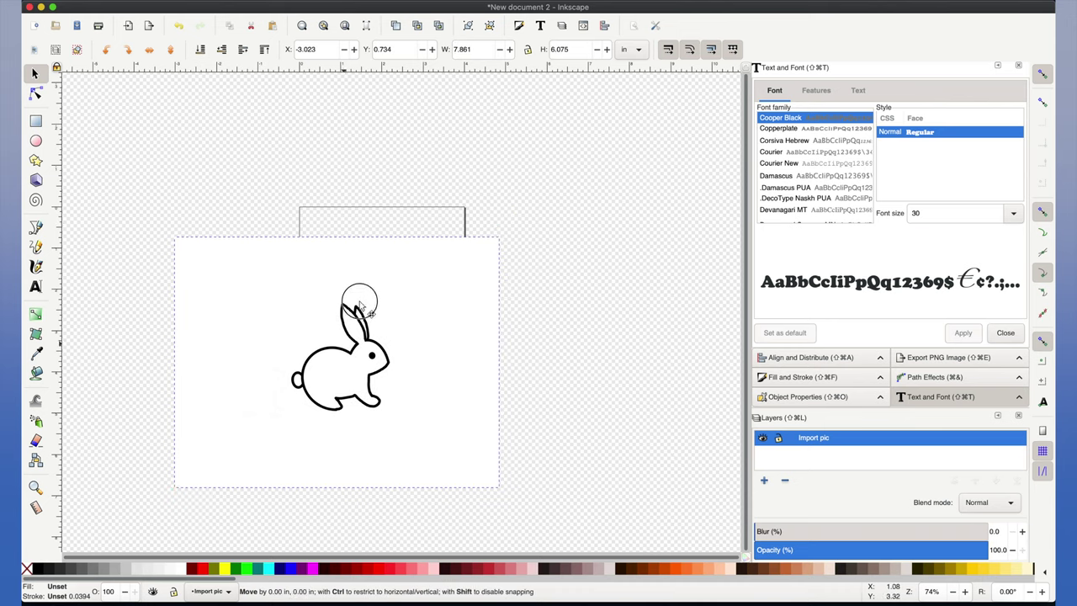
left_click_drag(345, 348, 375, 267)
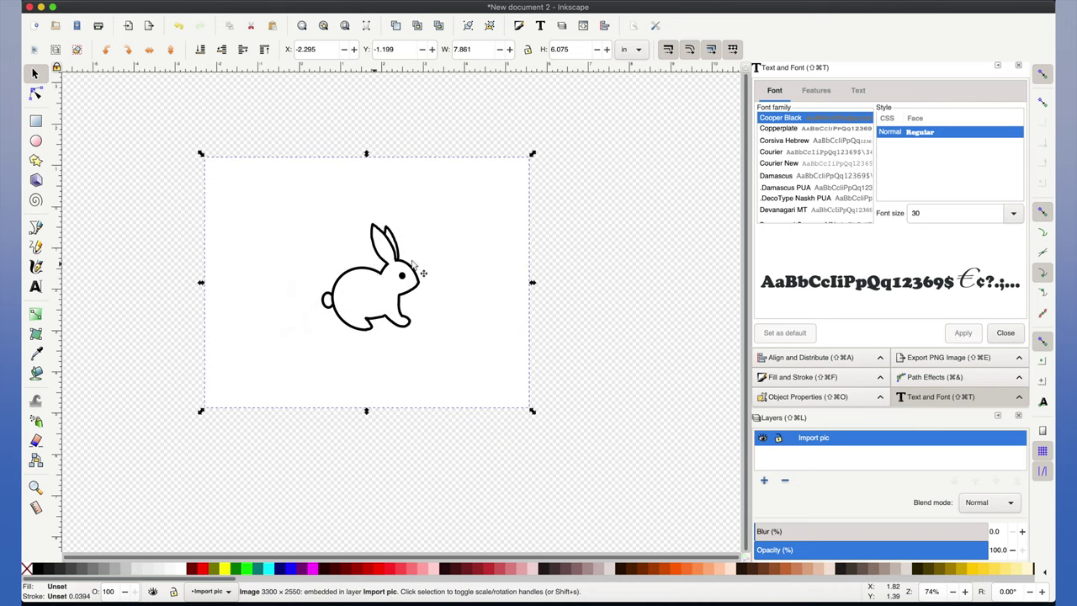
left_click(593, 273)
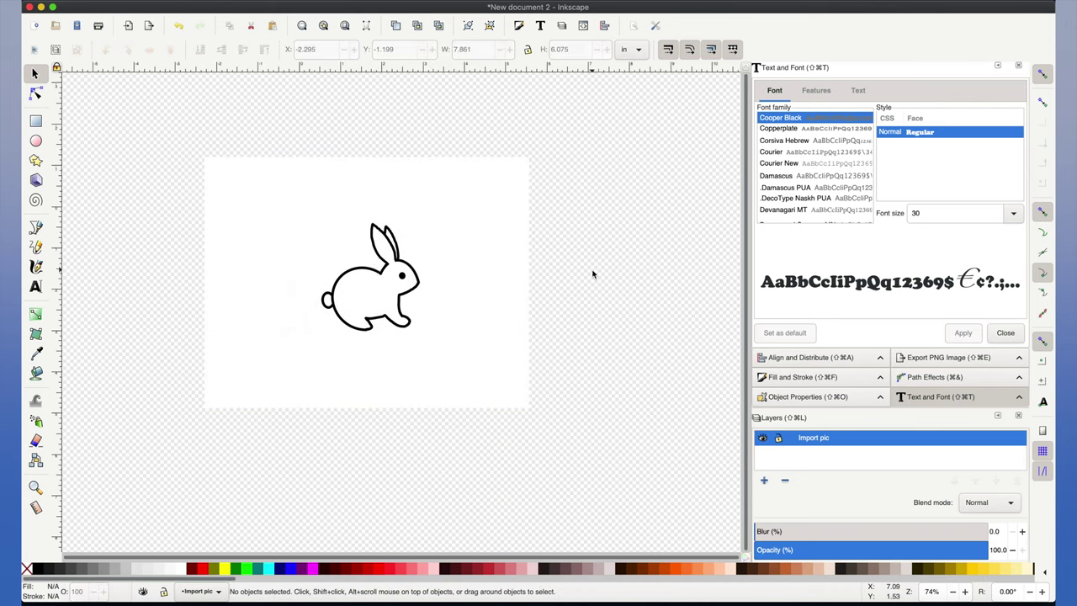
Step: Add a new layer named 'Tracing' above Import pic
left_click(765, 481)
type("Tra")
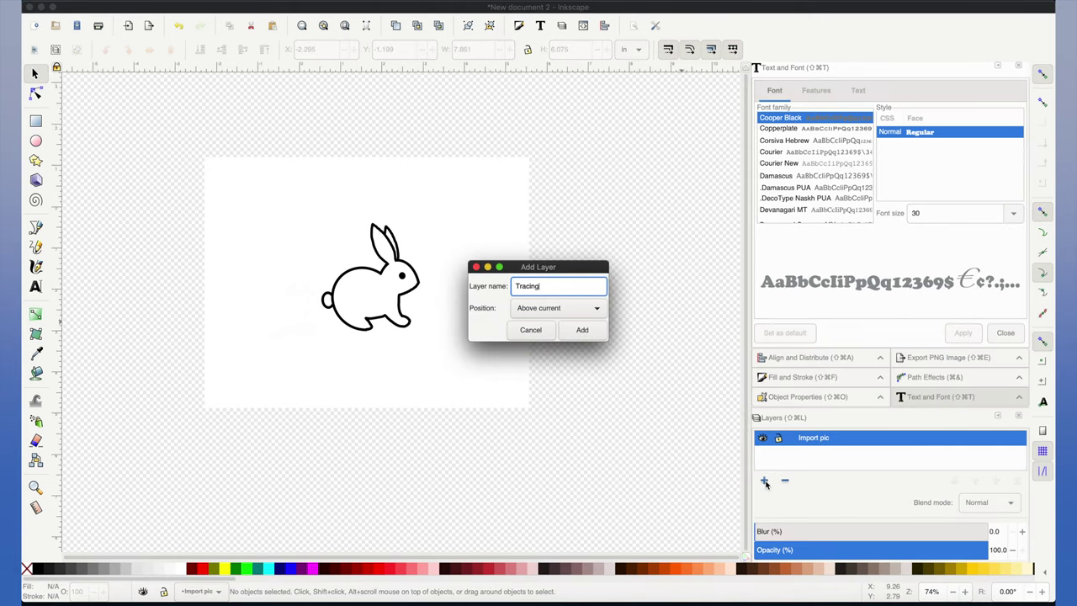
type("cing")
left_click(580, 333)
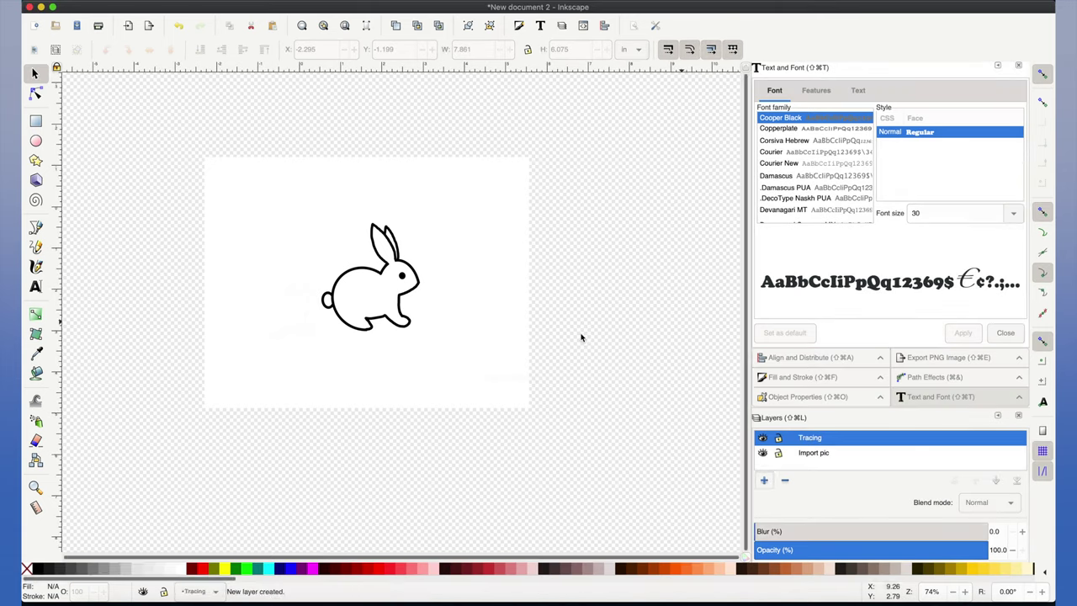
Step: Save the document as drawing.svg on the Desktop
left_click(102, 2)
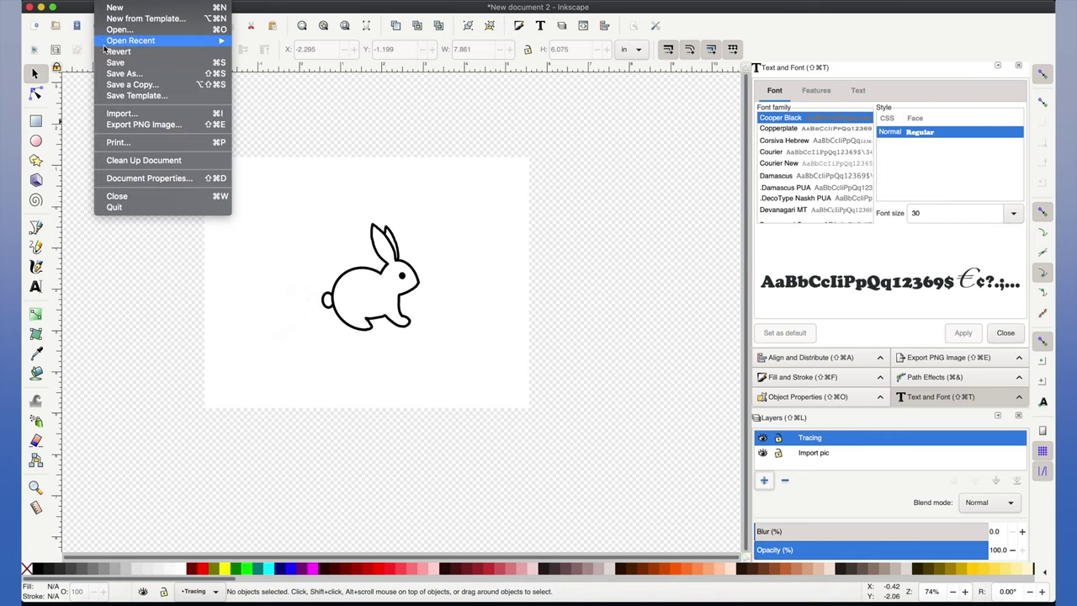
left_click(112, 74)
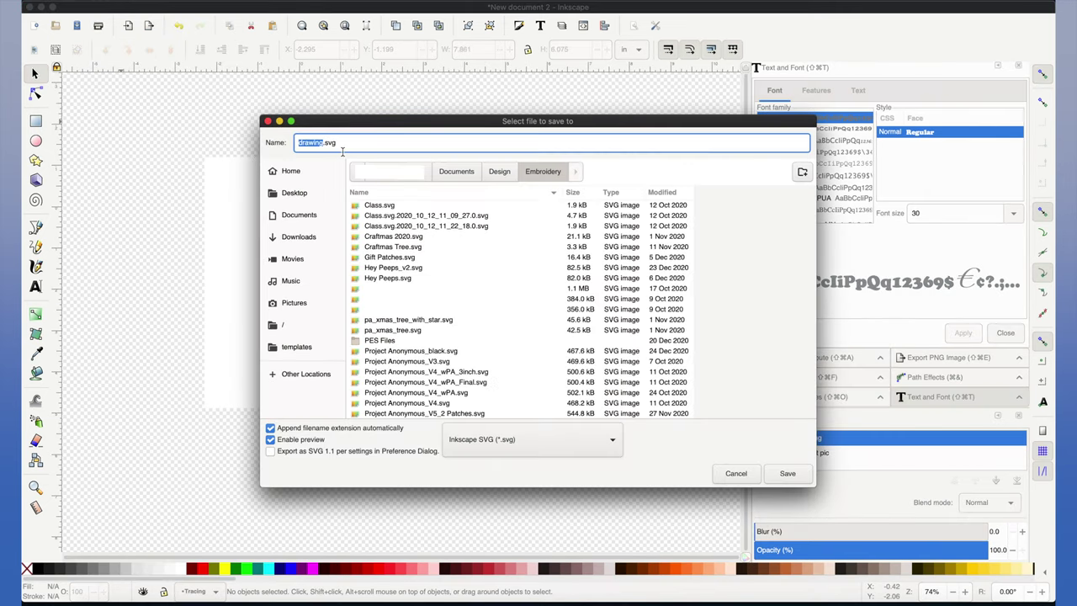
left_click(296, 195)
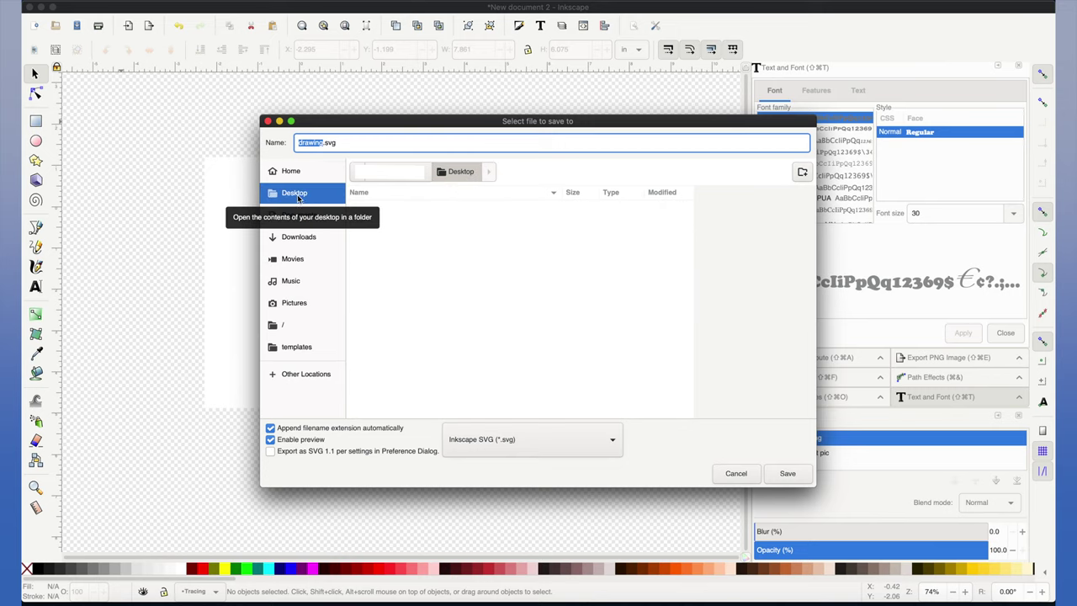
left_click(787, 474)
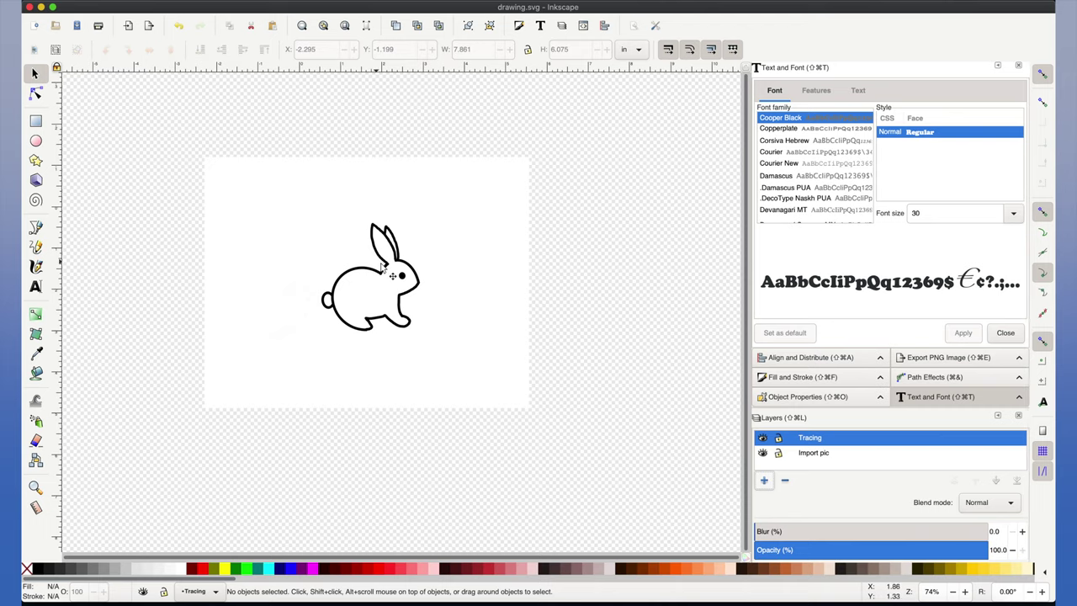
scroll(380, 267, "up", 4)
Step: With the Bezier tool, start the outline at the chin and place nodes along the front paw and hind foot
scroll(380, 268, "down", 2)
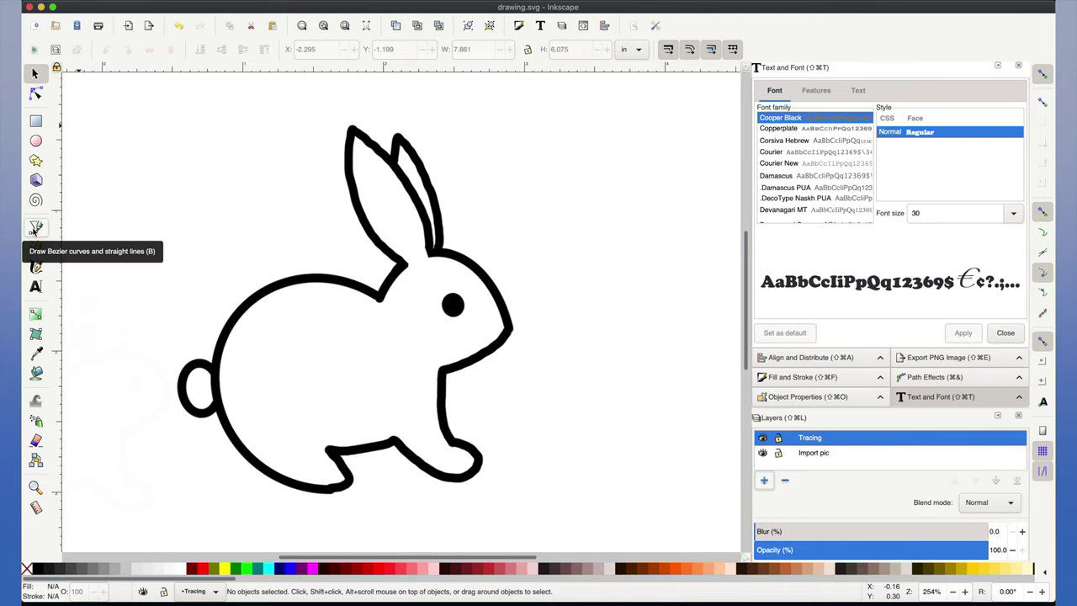
left_click(34, 228)
left_click(509, 329)
left_click(439, 368)
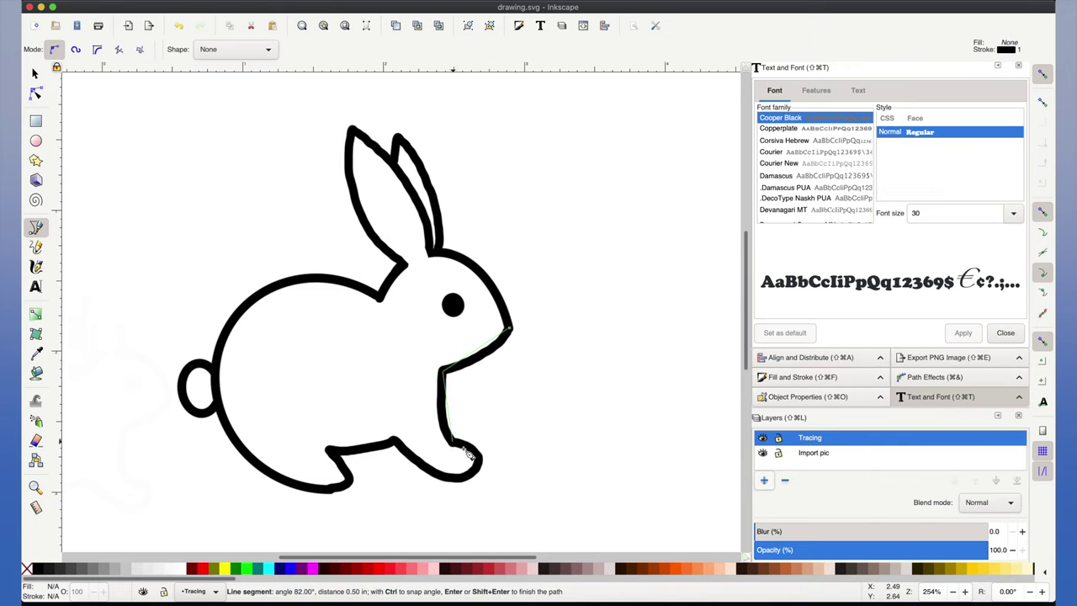
left_click(463, 477)
left_click(393, 441)
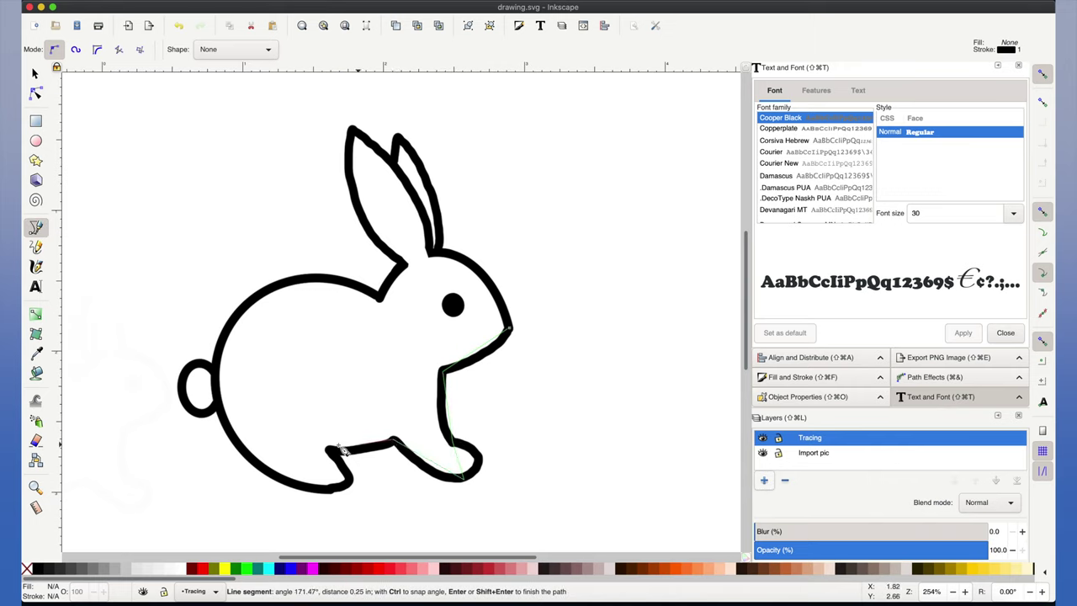
left_click(332, 450)
left_click(335, 487)
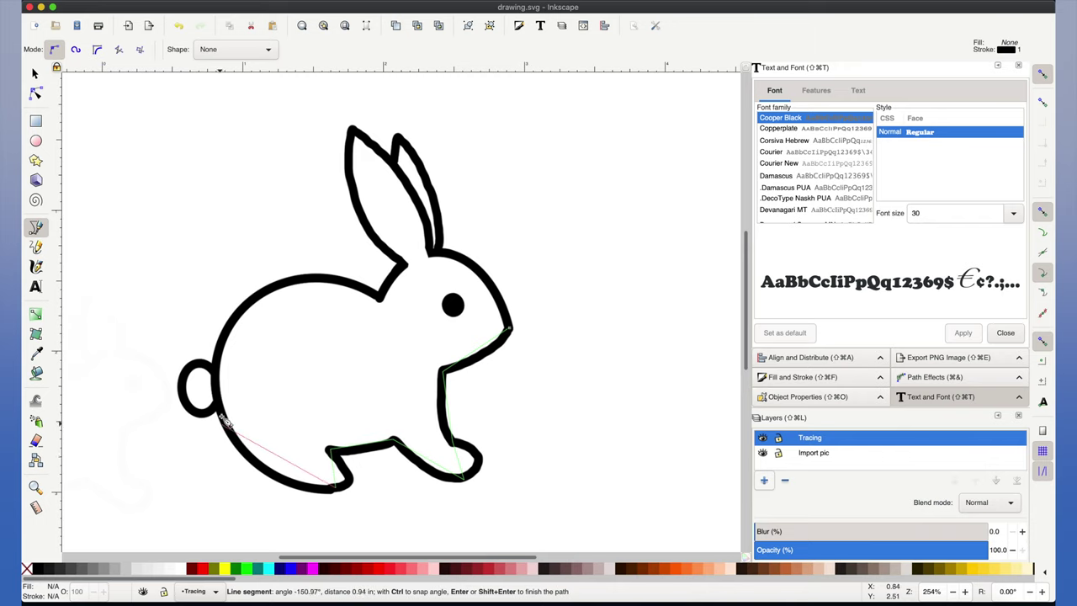
Step: Continue the nodes along the tail, back, neck and ears, then close the path at the chin
left_click(221, 408)
left_click(216, 371)
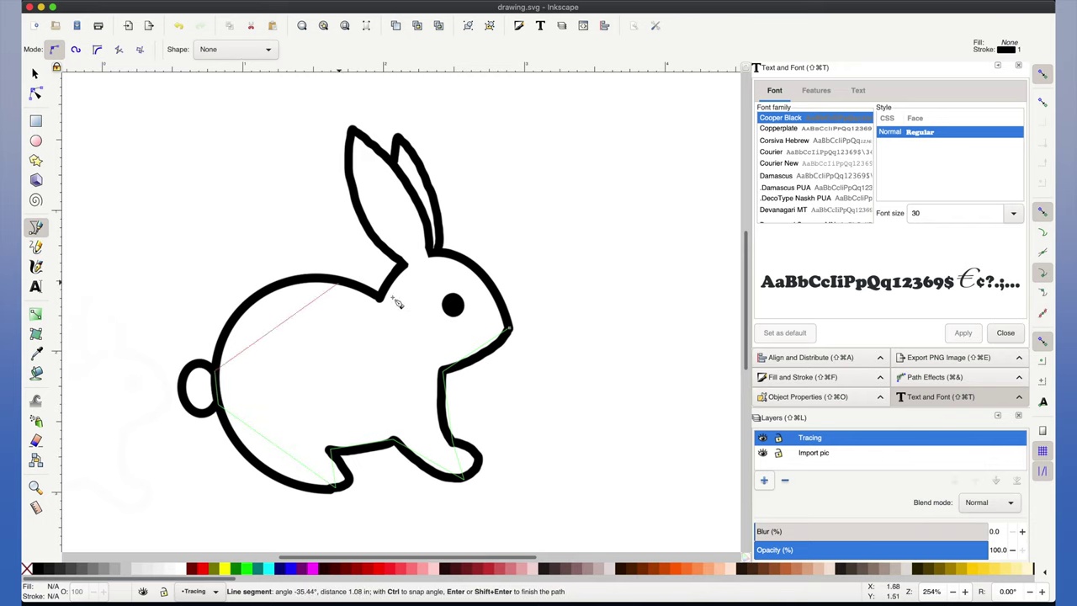
left_click(378, 296)
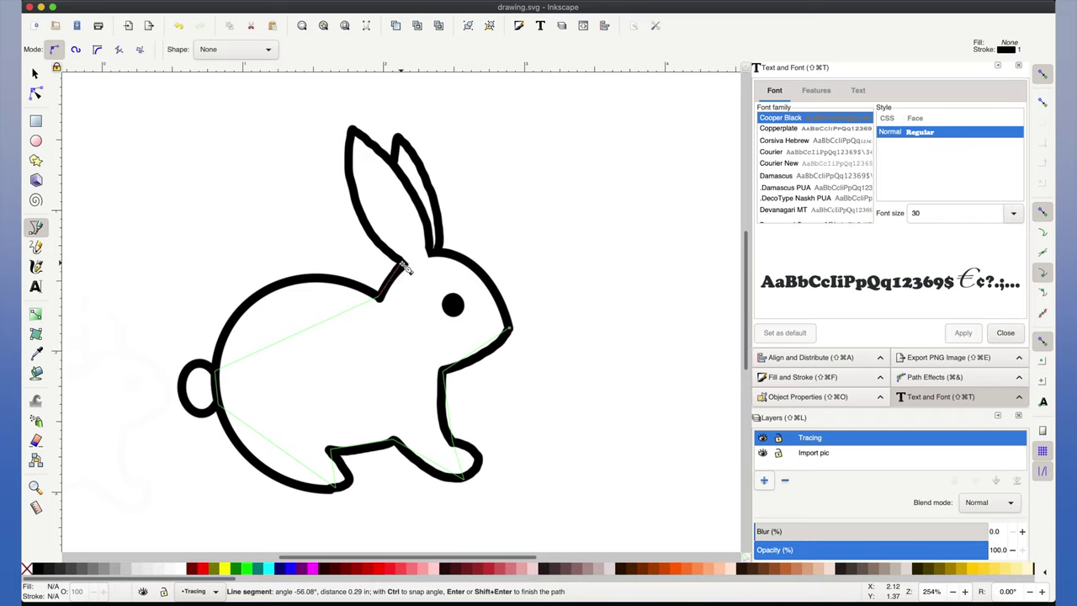
left_click(405, 266)
left_click(354, 132)
left_click(422, 229)
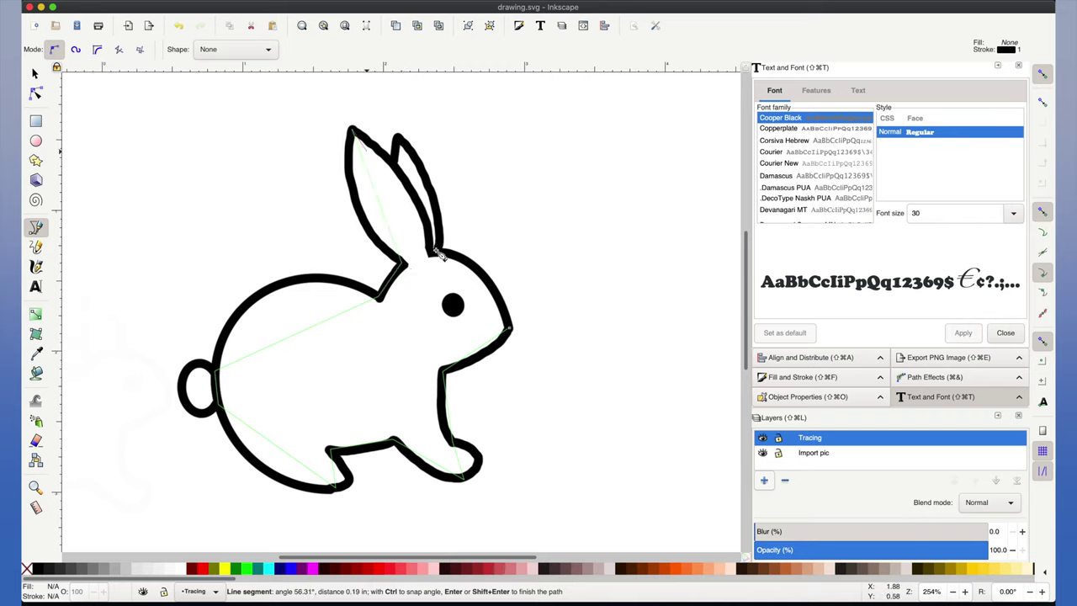
left_click(510, 327)
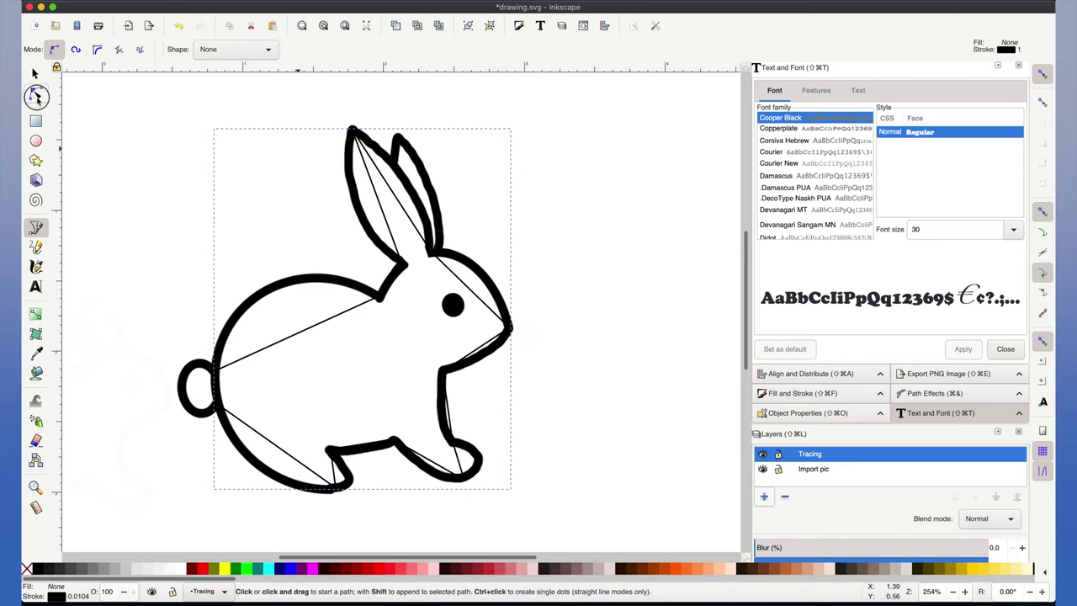
Step: Bend the ear, head, paw, lower-body and back segments into curves with the Node tool
left_click(36, 96)
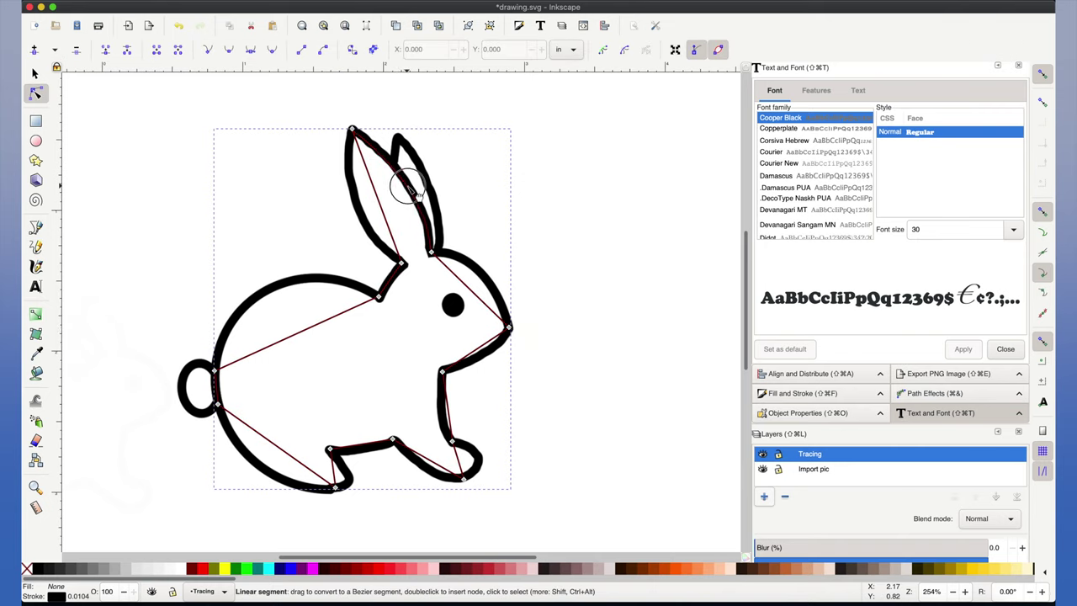
left_click_drag(410, 191, 360, 204)
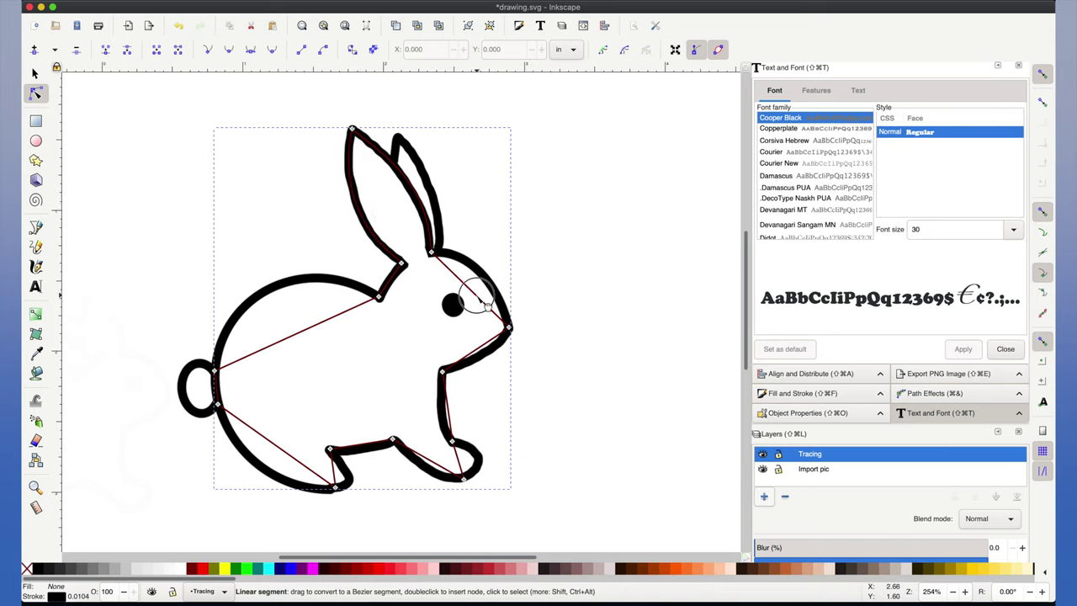
left_click_drag(476, 296, 471, 264)
left_click_drag(431, 461, 435, 471)
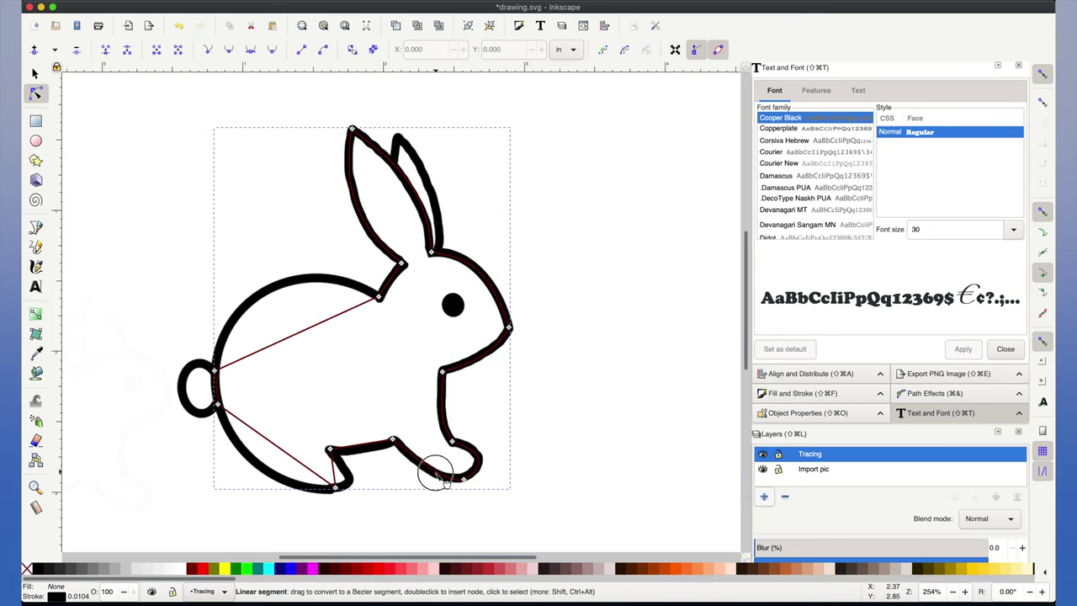
left_click_drag(334, 469, 344, 481)
left_click_drag(269, 441, 264, 463)
left_click_drag(279, 341, 272, 290)
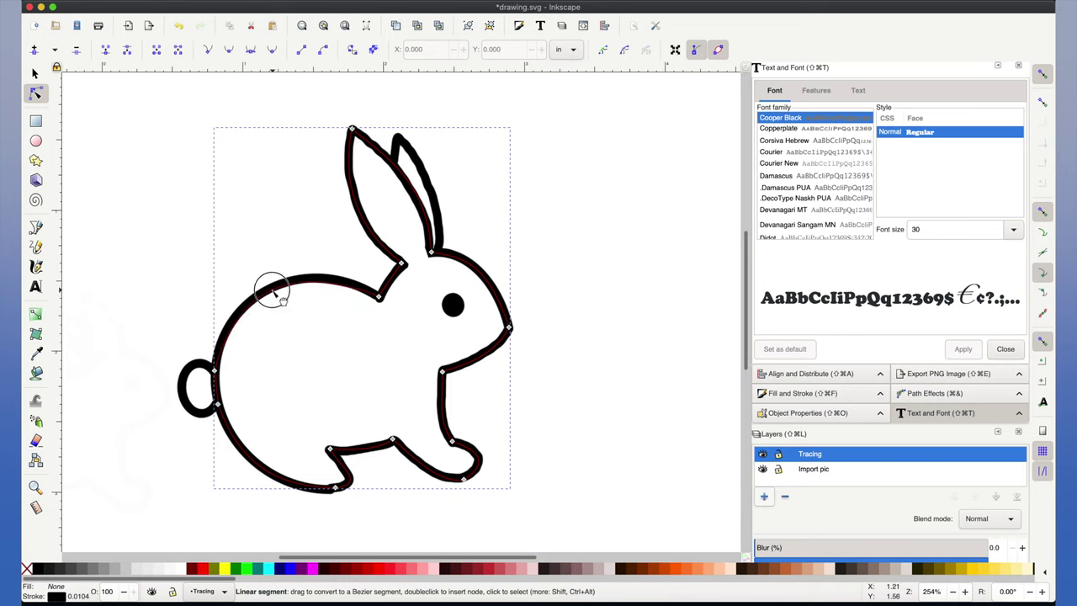
left_click(272, 290)
left_click_drag(305, 252, 305, 248)
left_click_drag(231, 290, 226, 286)
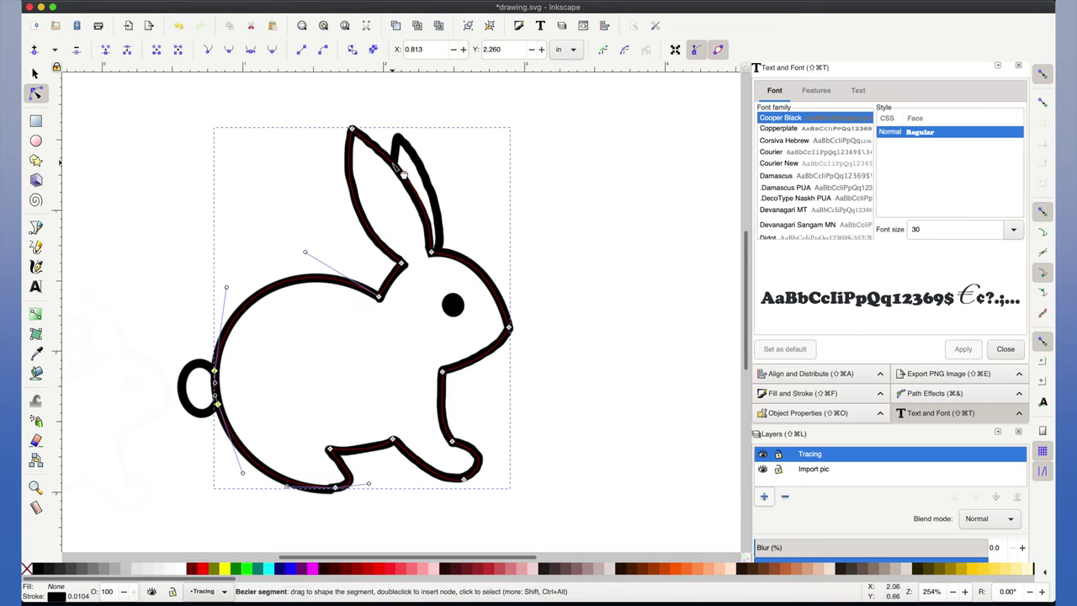
Step: Draw an inner-ear line from tip to base and curve it along the ear's edge
key("b")
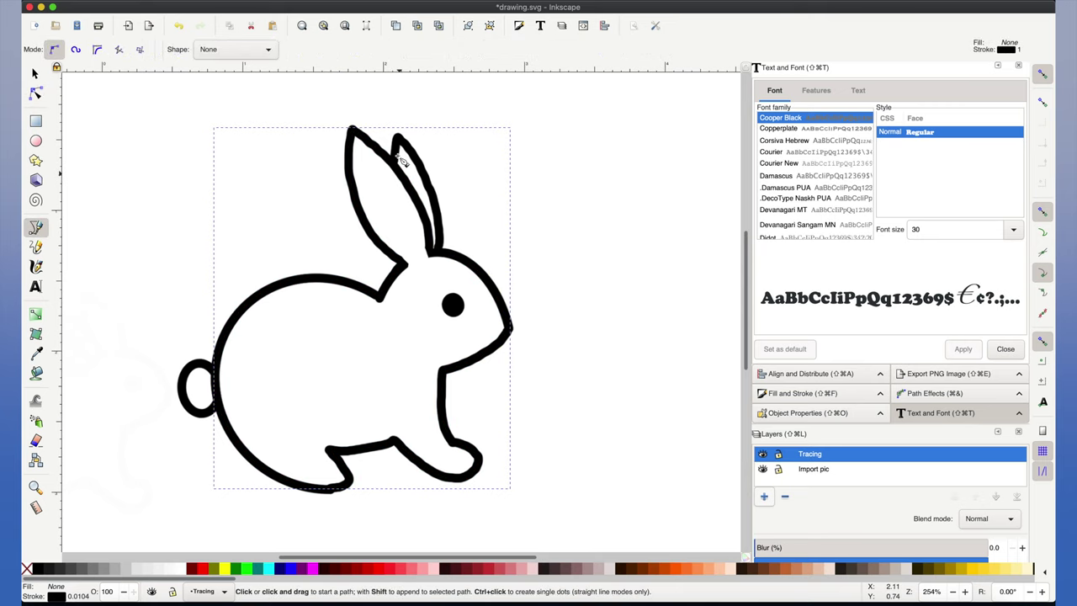
left_click(397, 137)
double_click(436, 249)
key("n")
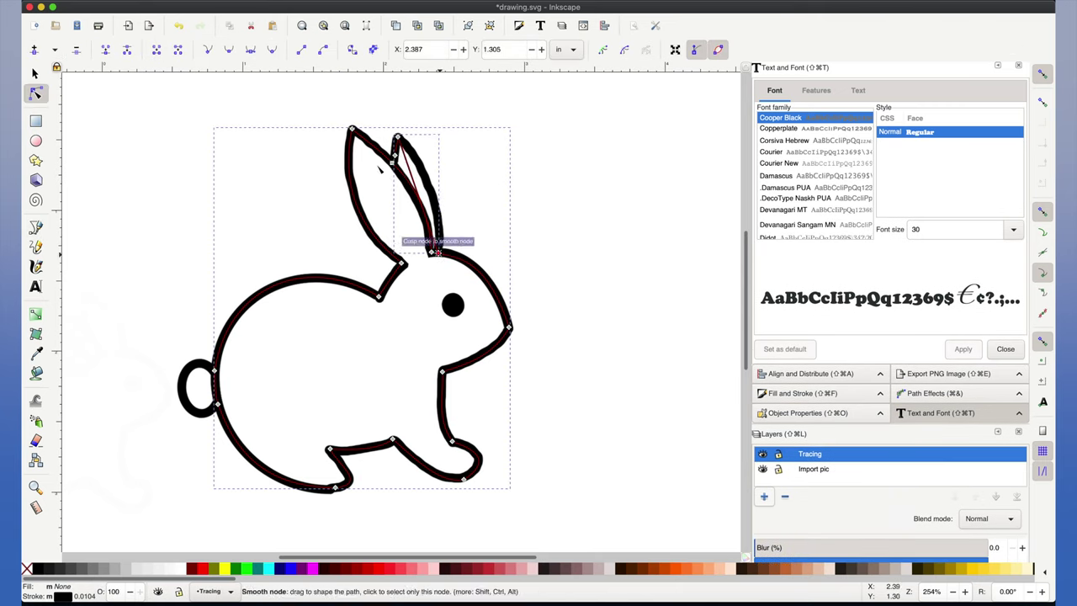
left_click_drag(410, 180, 425, 181)
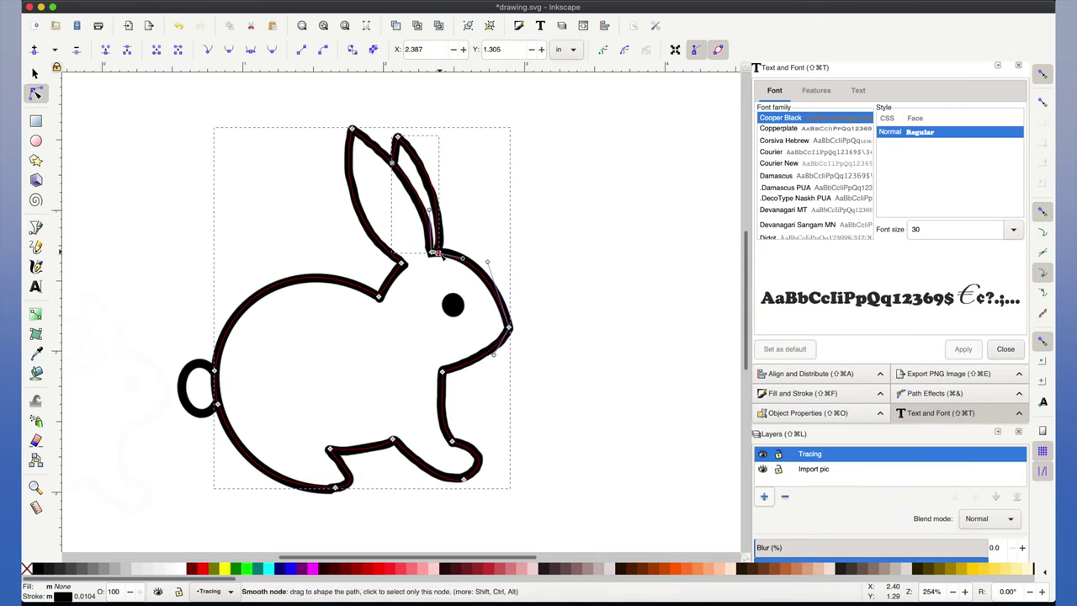
Step: Draw a path around the tail and add the body outline to the selection
scroll(435, 252, "up", 5)
scroll(415, 112, "down", 6)
scroll(425, 128, "up", 4)
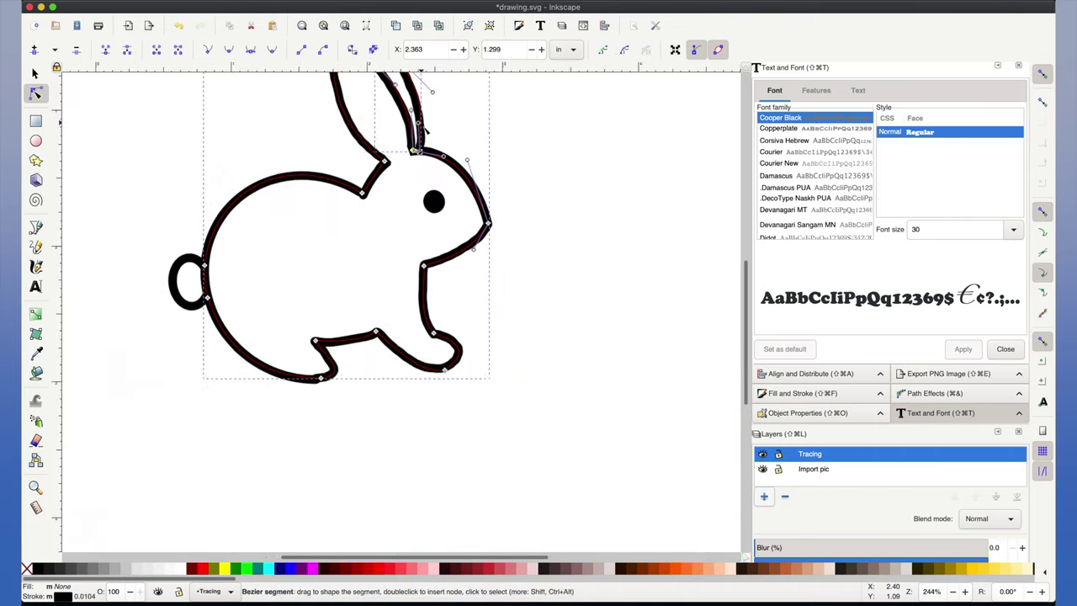
scroll(427, 129, "up", 4)
left_click(196, 403)
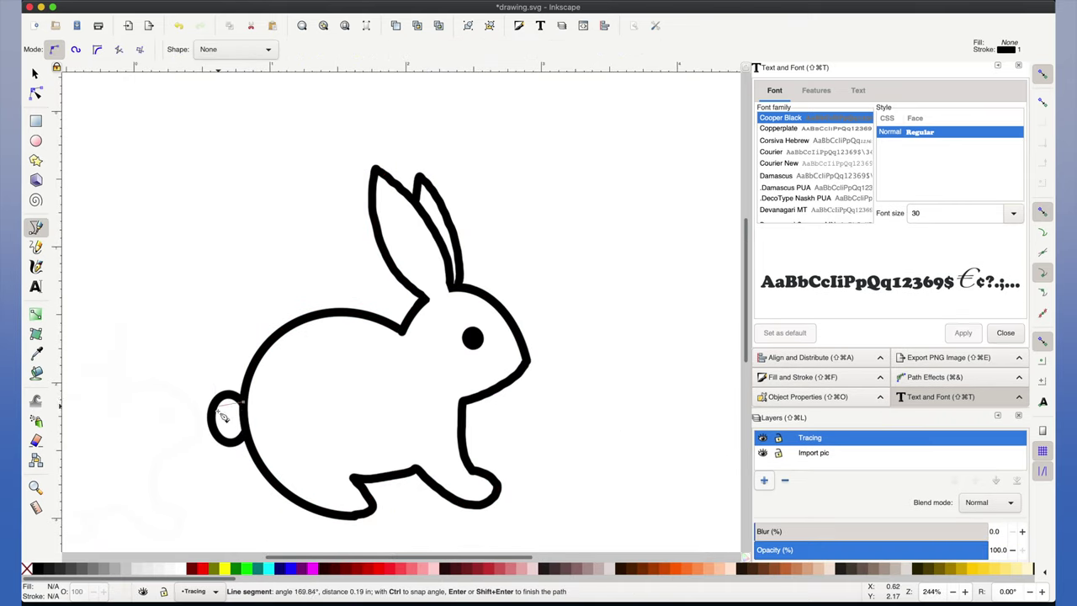
left_click(240, 429)
left_click(252, 363, "shift")
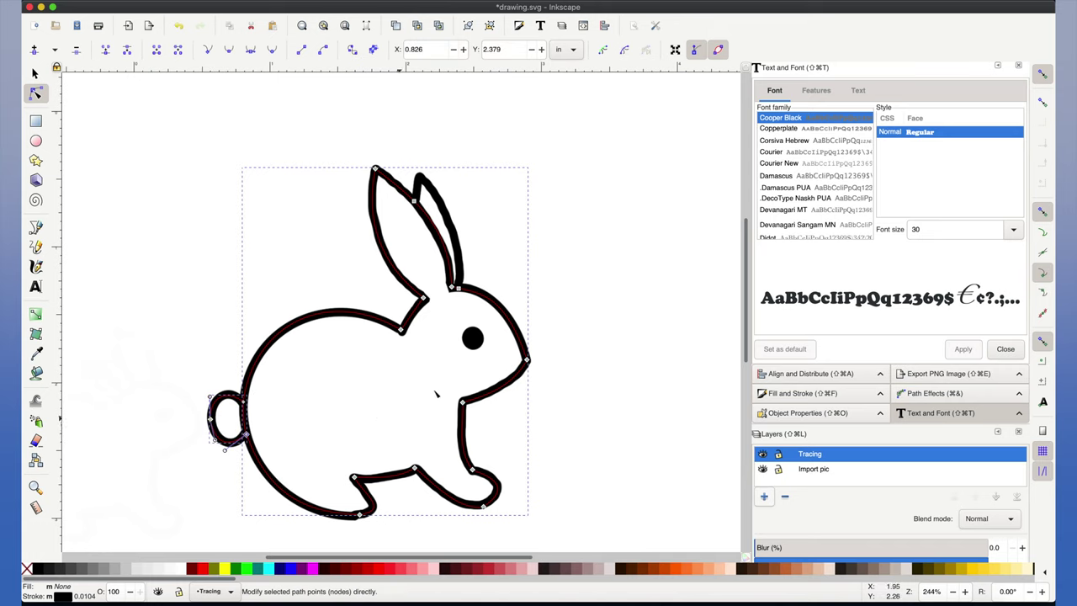
Step: Draw a small circle on the bunny's face and give it a stroke width of 0
key("e")
left_click_drag(429, 325, 459, 354)
left_click(797, 395)
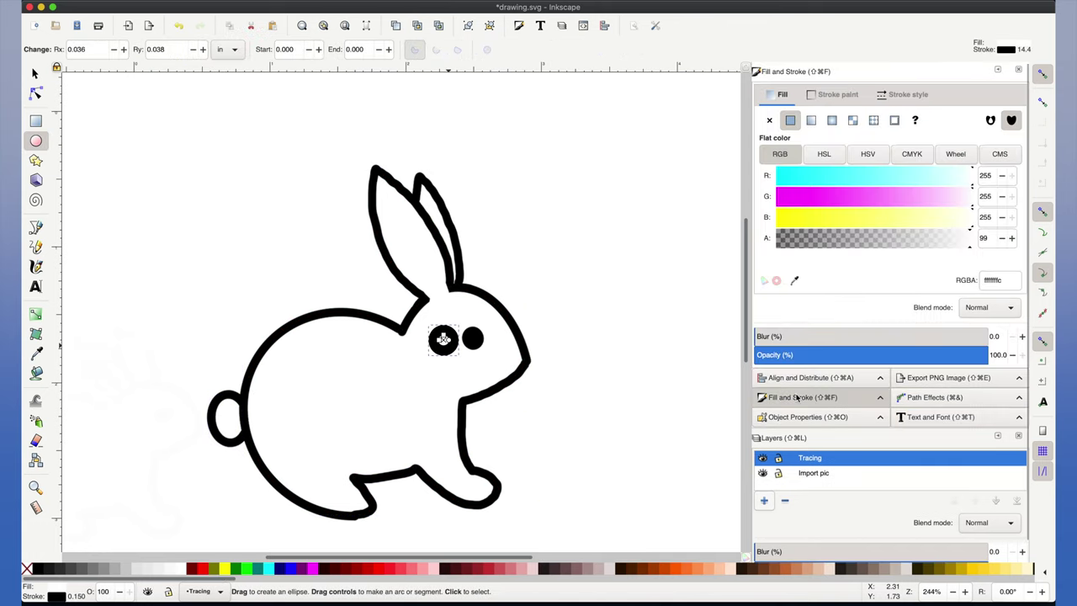
left_click(908, 95)
double_click(814, 120)
type("0.001")
key("Return")
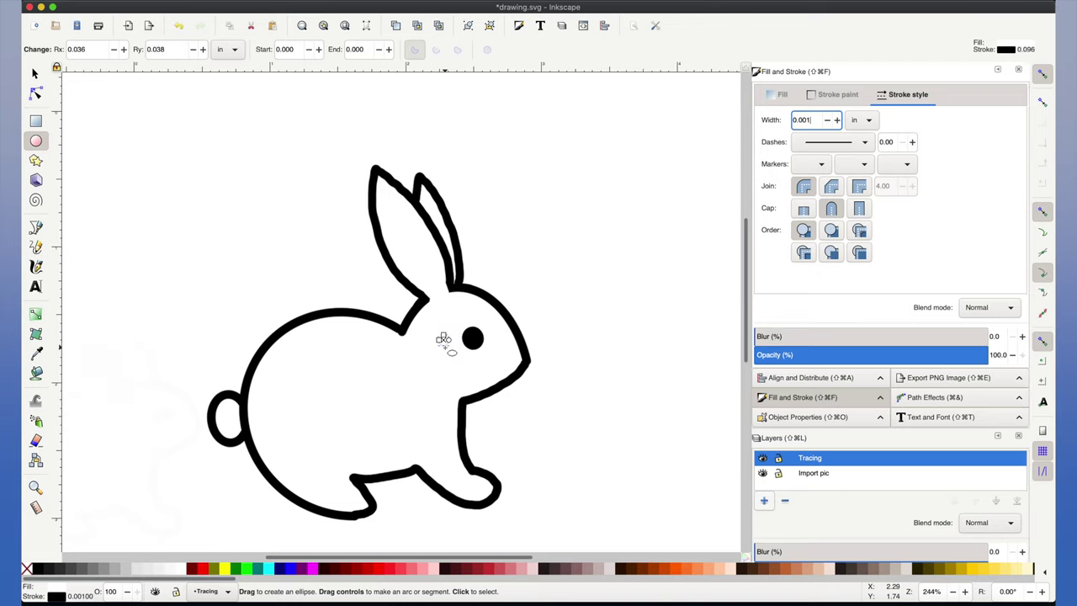
Step: Shrink the circle to a 0.200 × 0.192 in eye, hide the Import pic layer, and select the bunny
left_click_drag(444, 360, 508, 403)
key("Escape")
key("s")
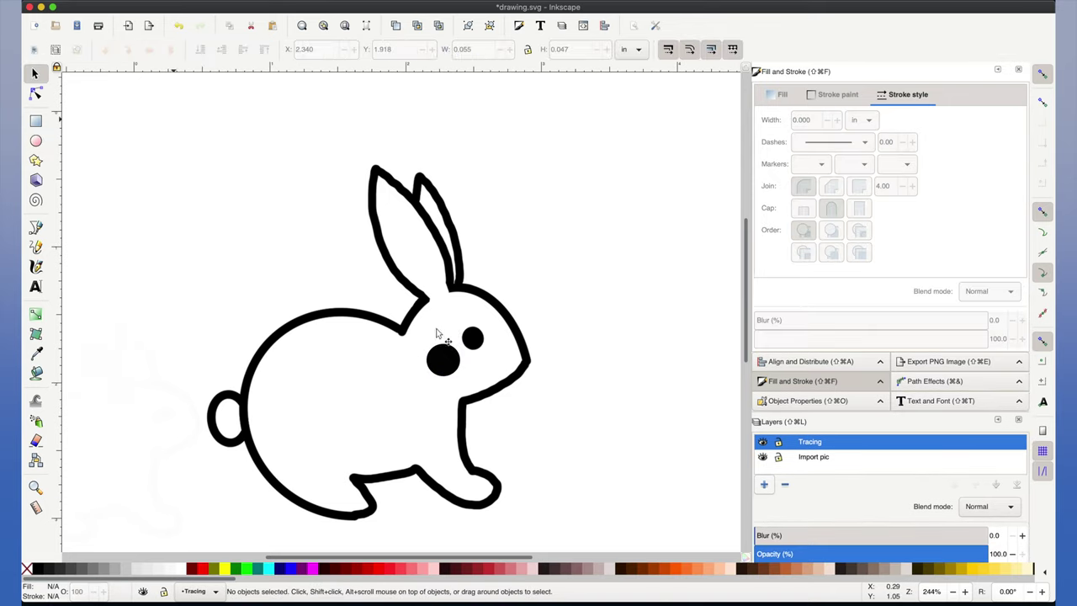
left_click(443, 360)
mouse_move(465, 339)
left_mouse_down()
mouse_move(437, 360)
mouse_move(454, 380)
mouse_move(471, 340)
left_mouse_up()
key("ctrl+z")
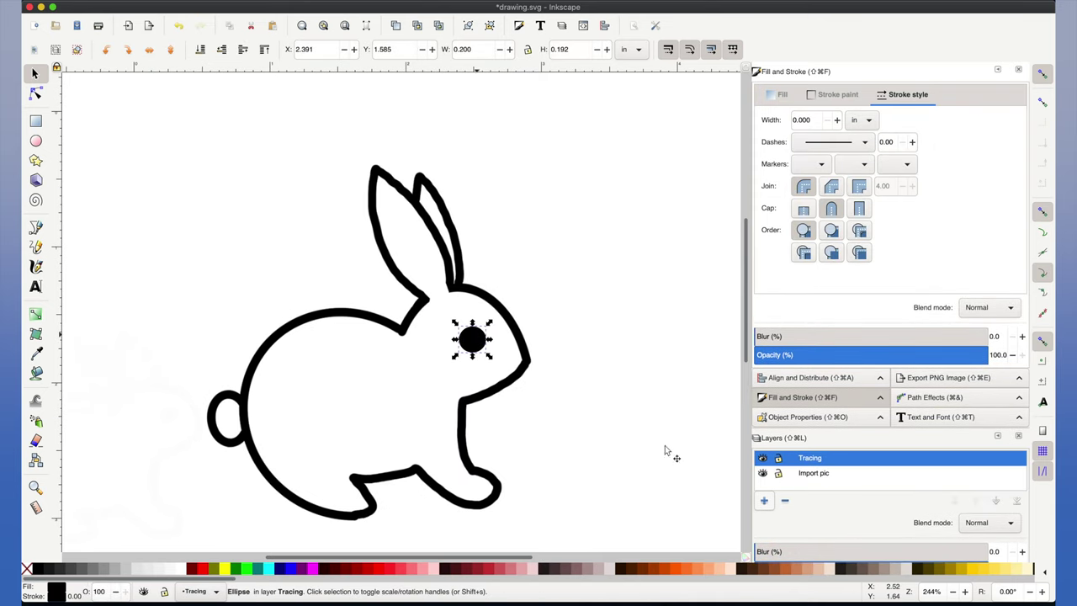
left_click(762, 474)
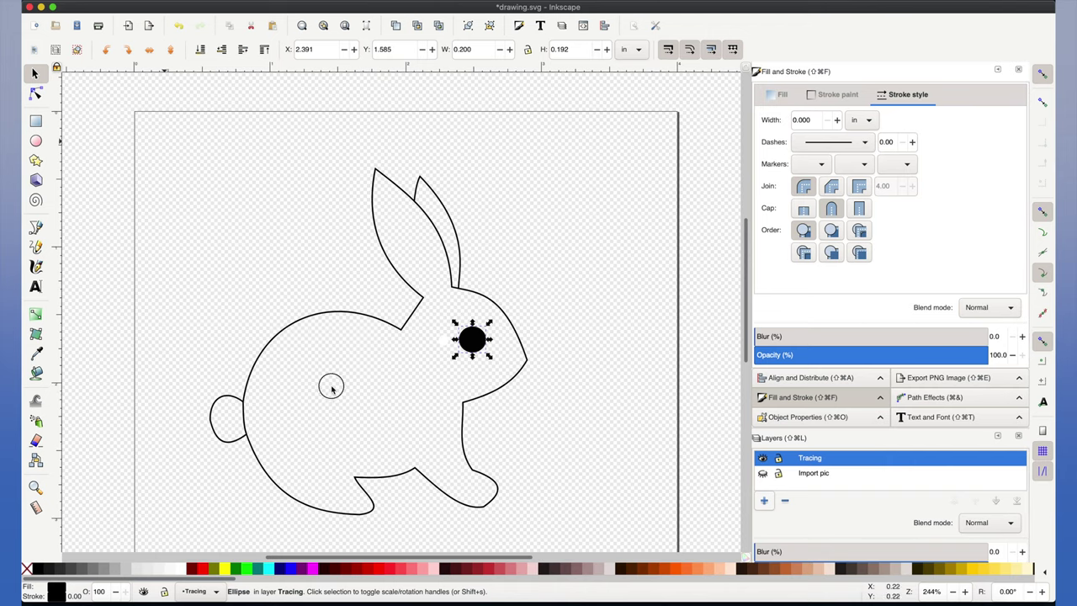
left_click_drag(163, 139, 570, 531)
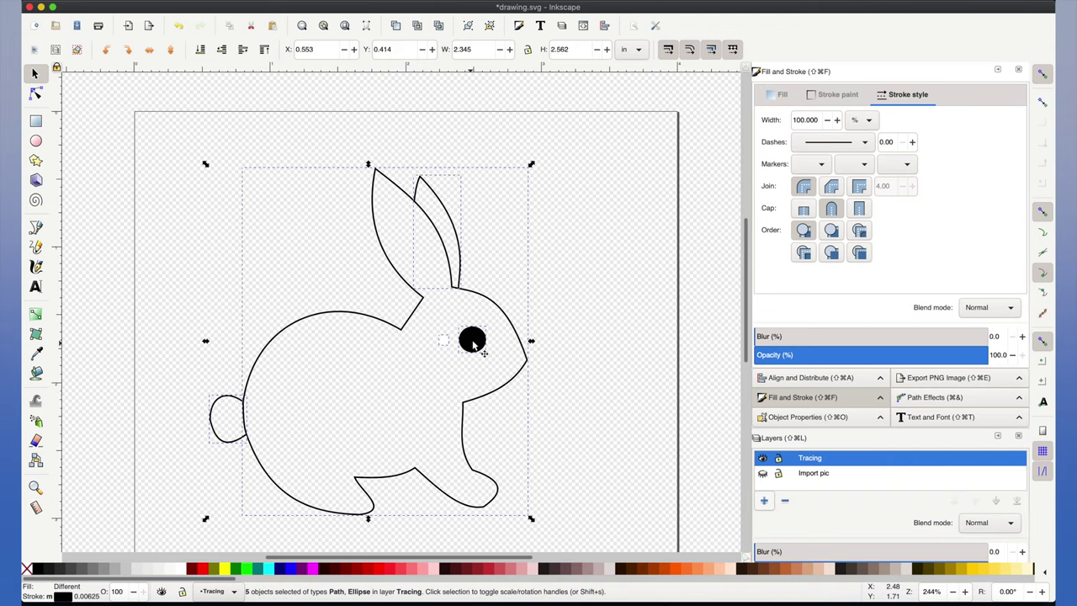
Step: Delete the small white shape beside the eye
left_click(594, 352)
left_click(446, 344)
key("Delete")
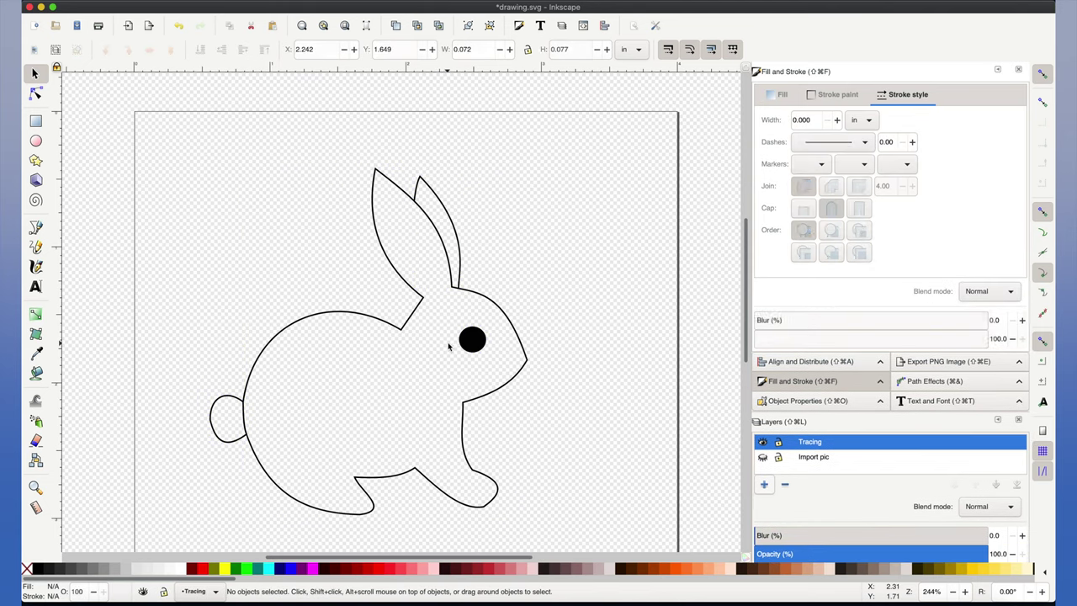
Step: Give the outline, inner ear and tail paths a 0.080 in stroke with Round join
mouse_move(178, 153)
left_mouse_down()
mouse_move(577, 497)
mouse_move(580, 525)
left_mouse_up()
left_click(473, 339, "shift")
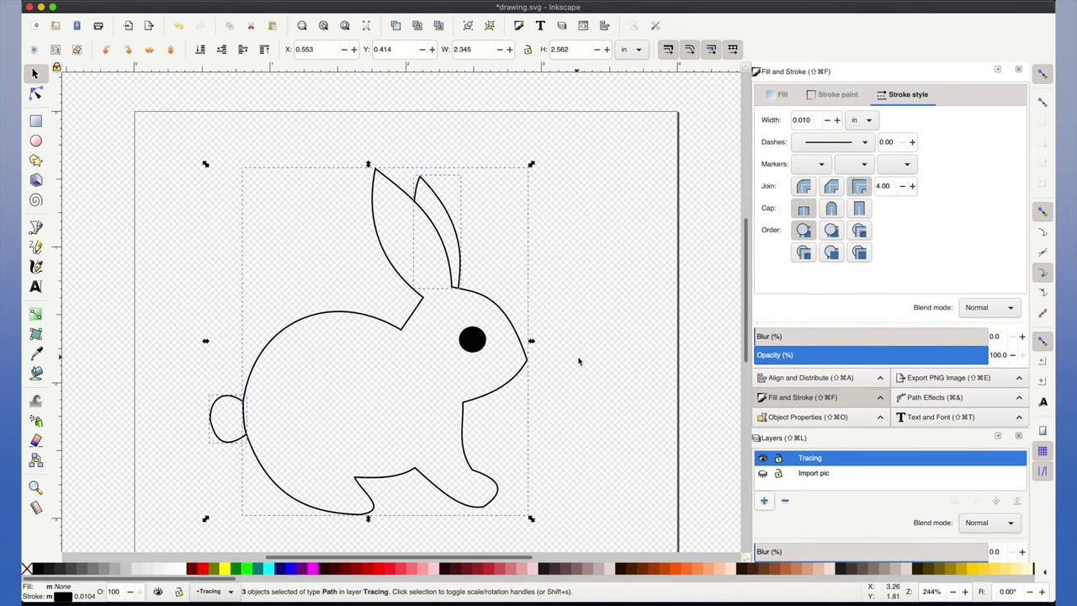
triple_click(804, 119)
type("0.080")
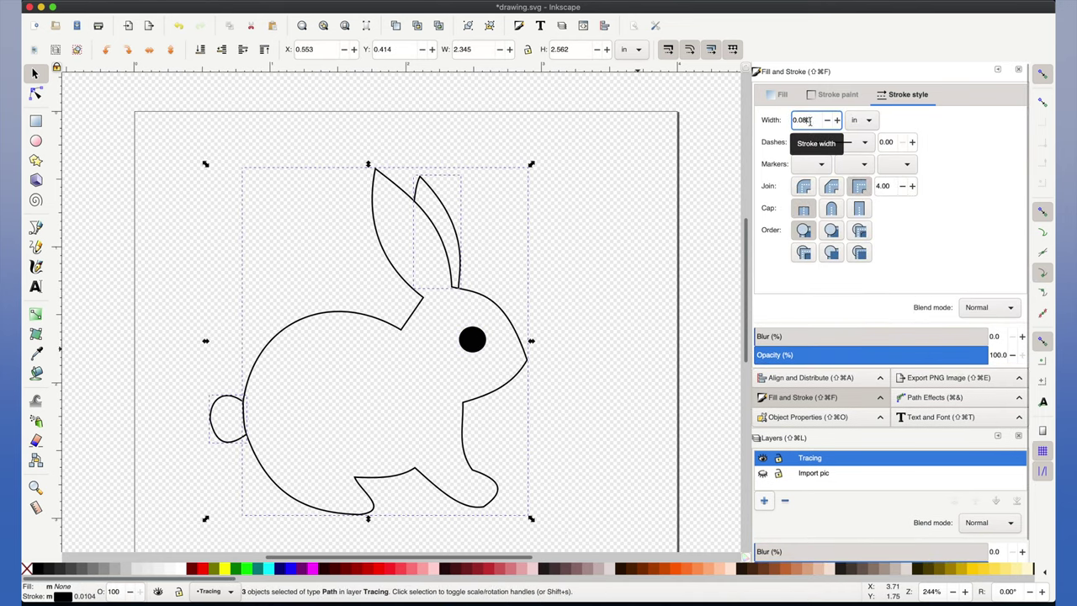
key("Return")
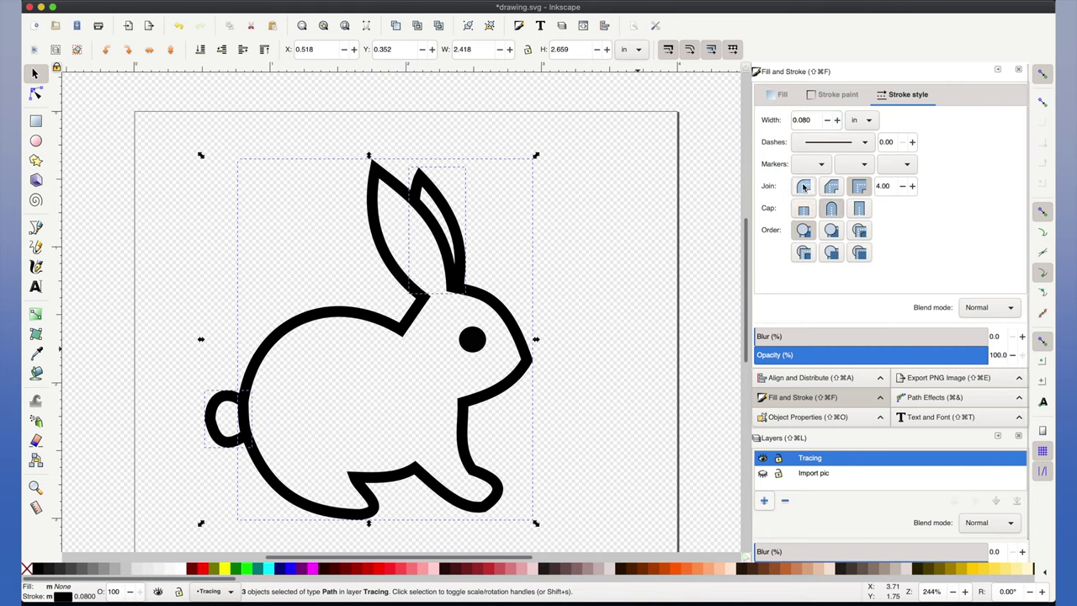
left_click(803, 189)
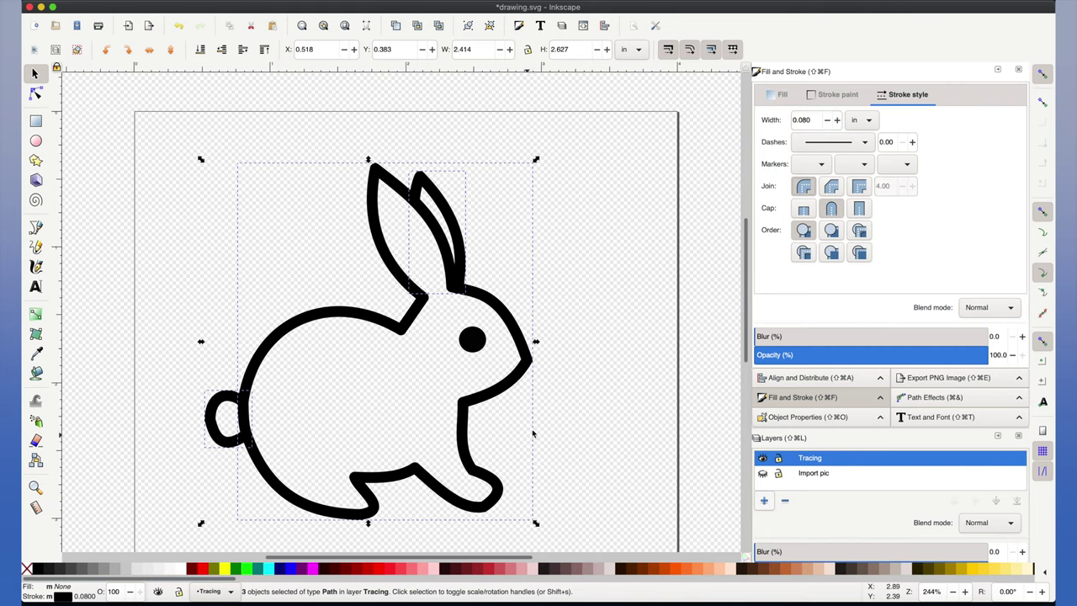
Step: Select the bunny's paths and eye together and copy them
scroll(529, 419, "down", 3)
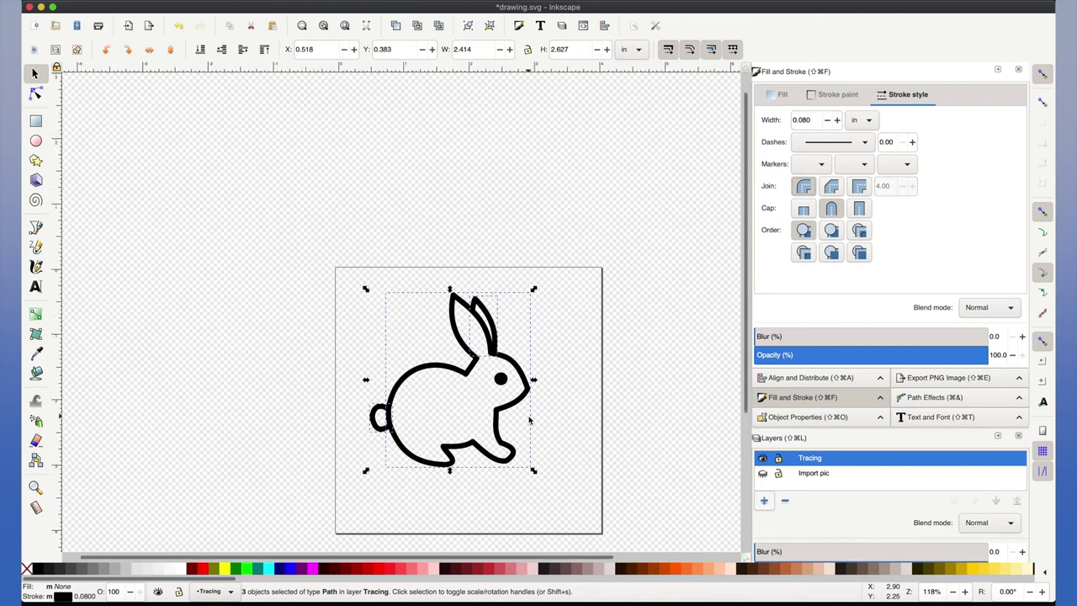
scroll(529, 419, "down", 3)
scroll(529, 419, "right", 2)
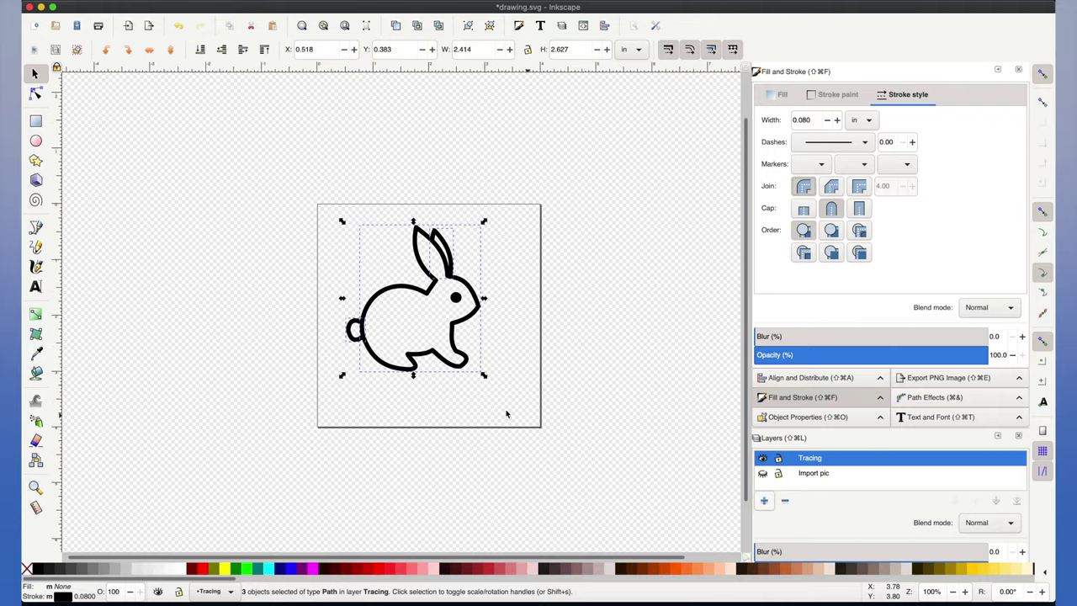
left_click_drag(284, 196, 515, 406)
key("ctrl+c")
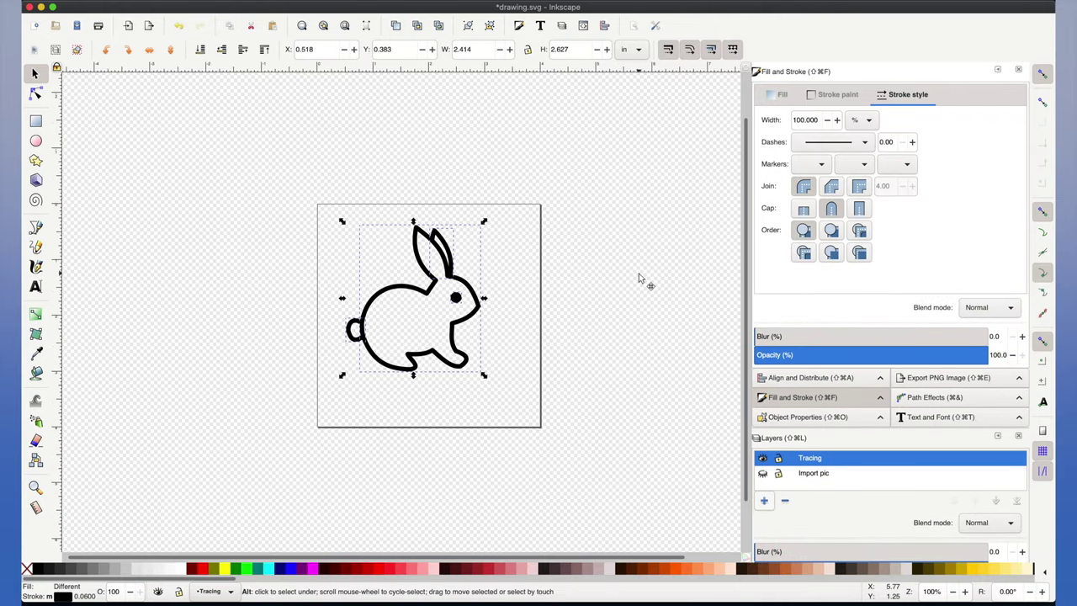
Step: Paste a spare bunny copy beside the page and fill the original's body brown #D38D5F
key("ctrl+v")
left_click(654, 411)
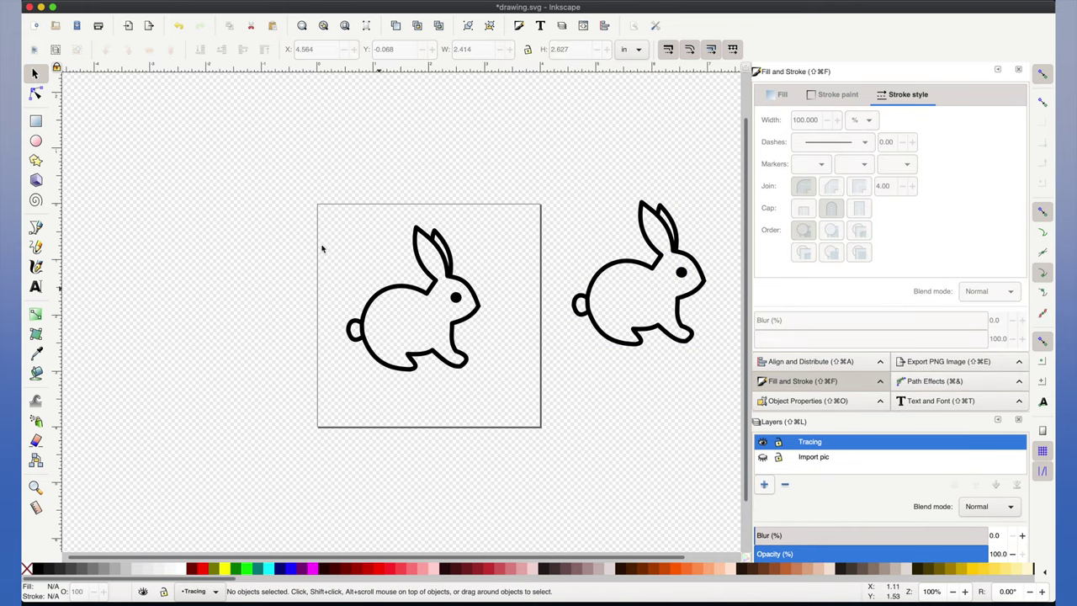
left_click(395, 290)
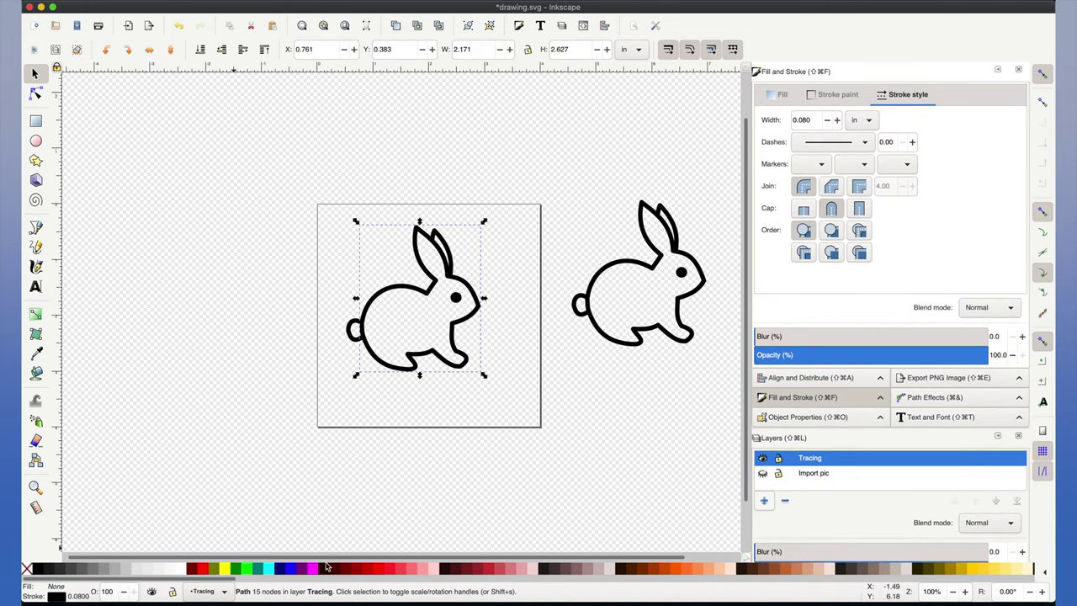
left_click(776, 566)
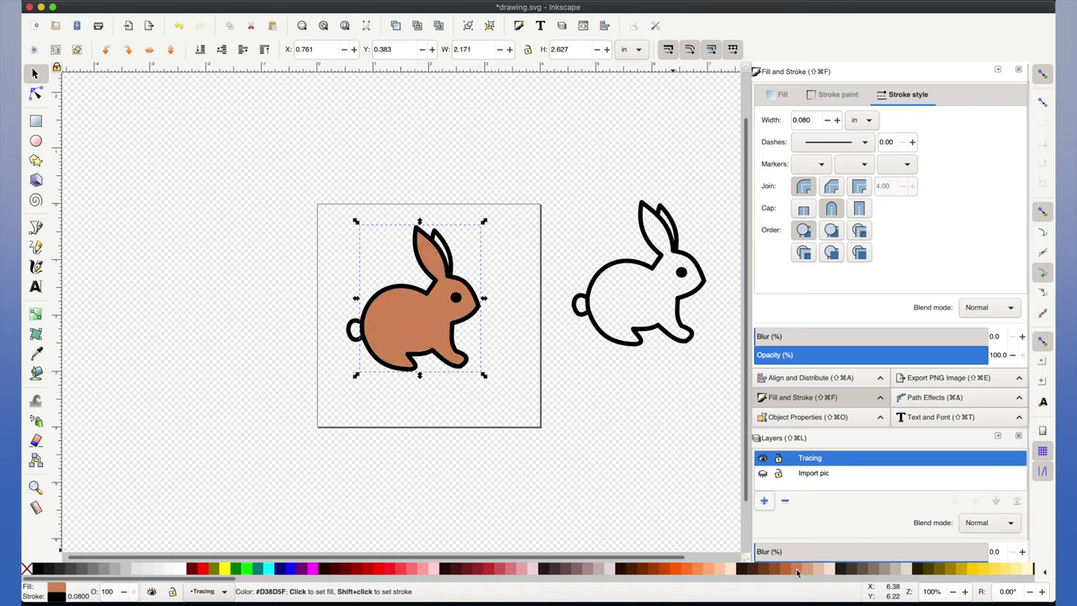
Step: Fill the bunny's tail with the pale peach #E9C6AF
left_click(351, 335)
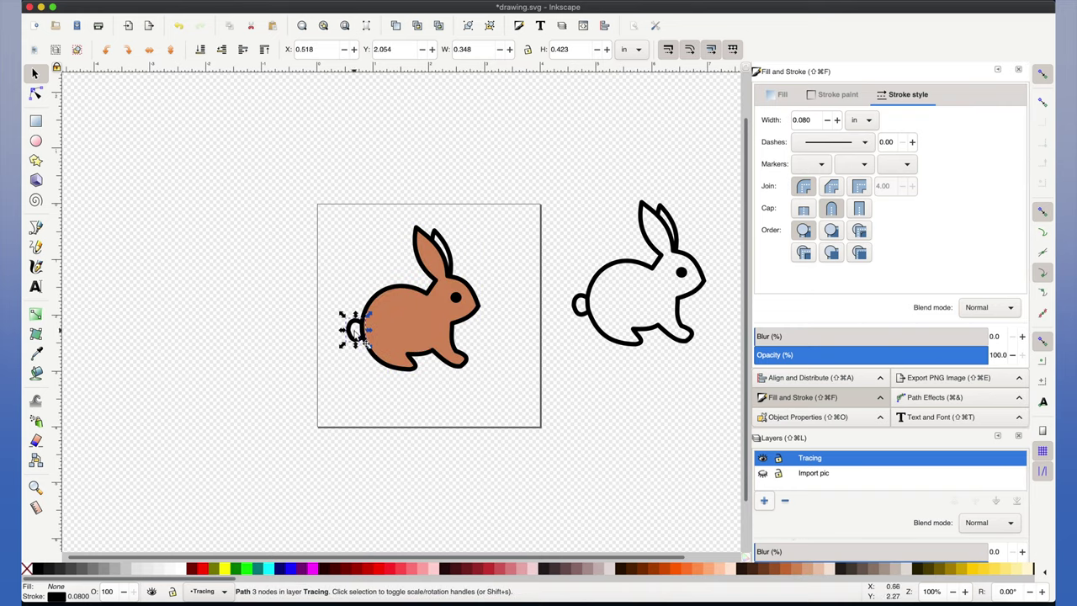
left_click(787, 571)
left_click(797, 571)
left_click(810, 571)
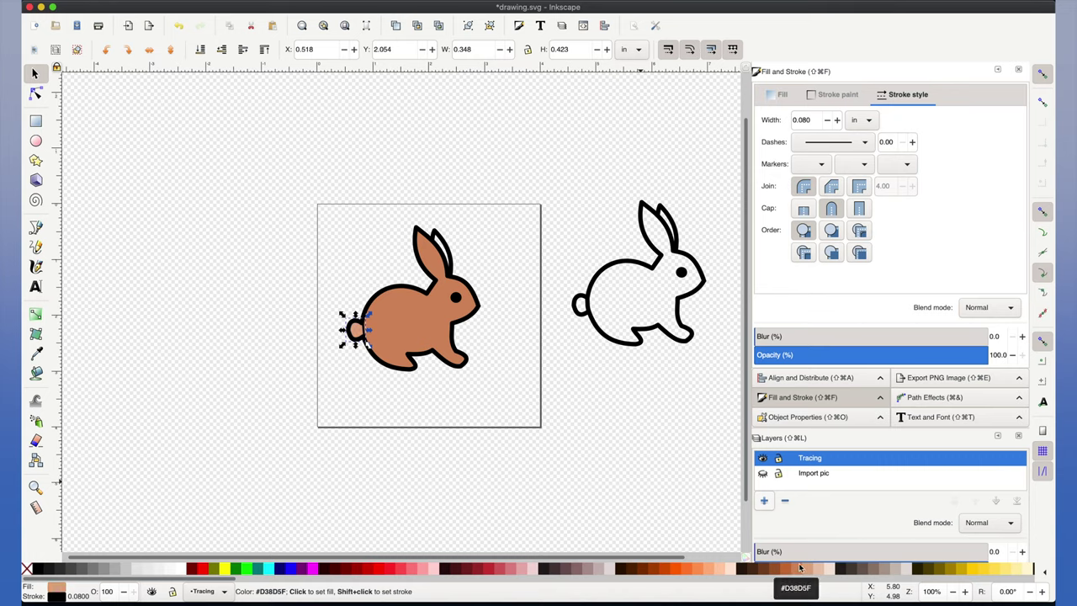
left_click(799, 569)
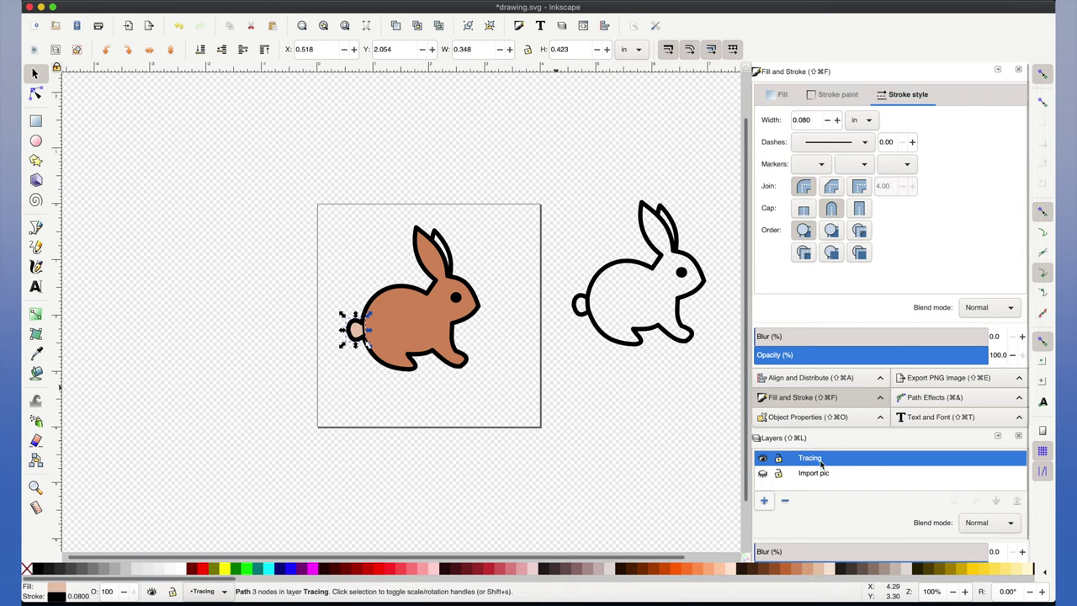
Step: Add a new layer named 'Fill layer'
left_click(764, 501)
type("Fill layer")
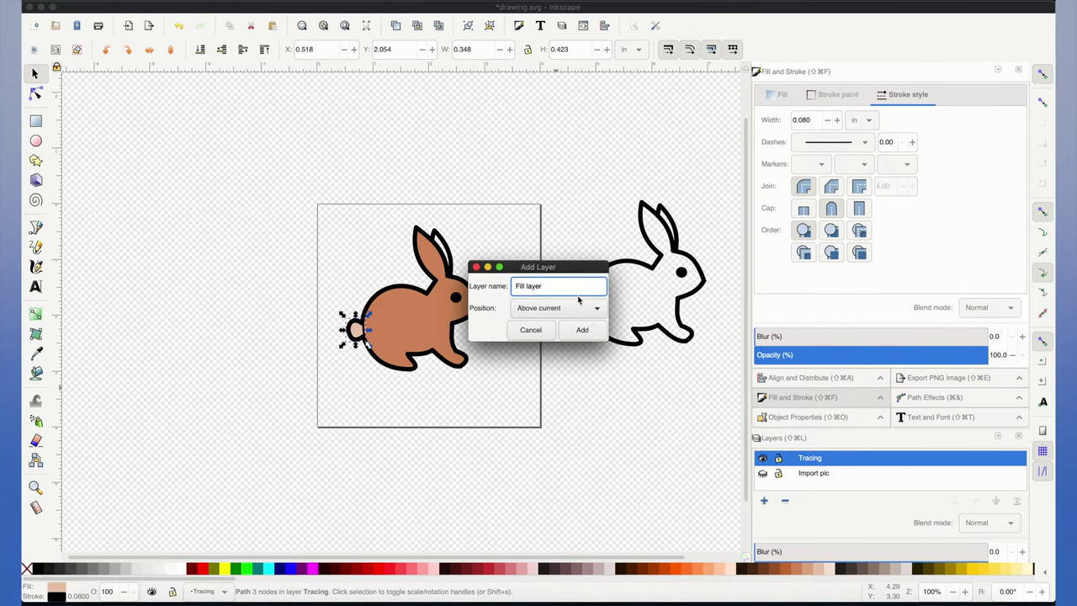
left_click(582, 329)
right_click(355, 336)
left_click(583, 368)
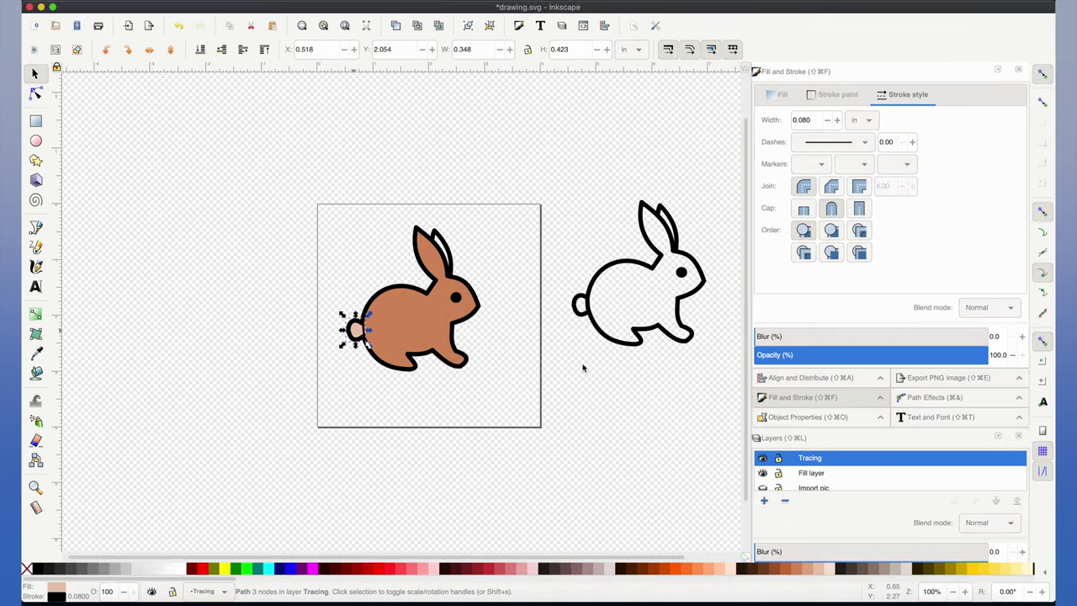
Step: Move the brown filled bunny piece to the Fill layer
left_click(436, 252)
right_click(444, 250)
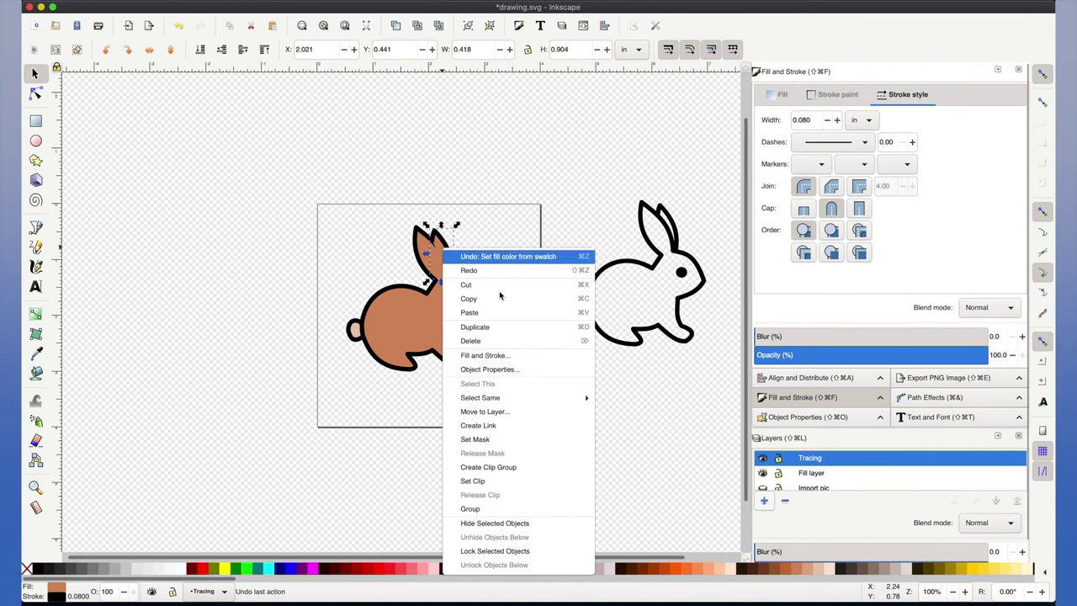
left_click(484, 411)
left_click(572, 358)
Step: Snap the black outline copy exactly over the filled bunny and save the drawing
left_click_drag(332, 223, 487, 322)
left_click_drag(683, 330, 462, 358)
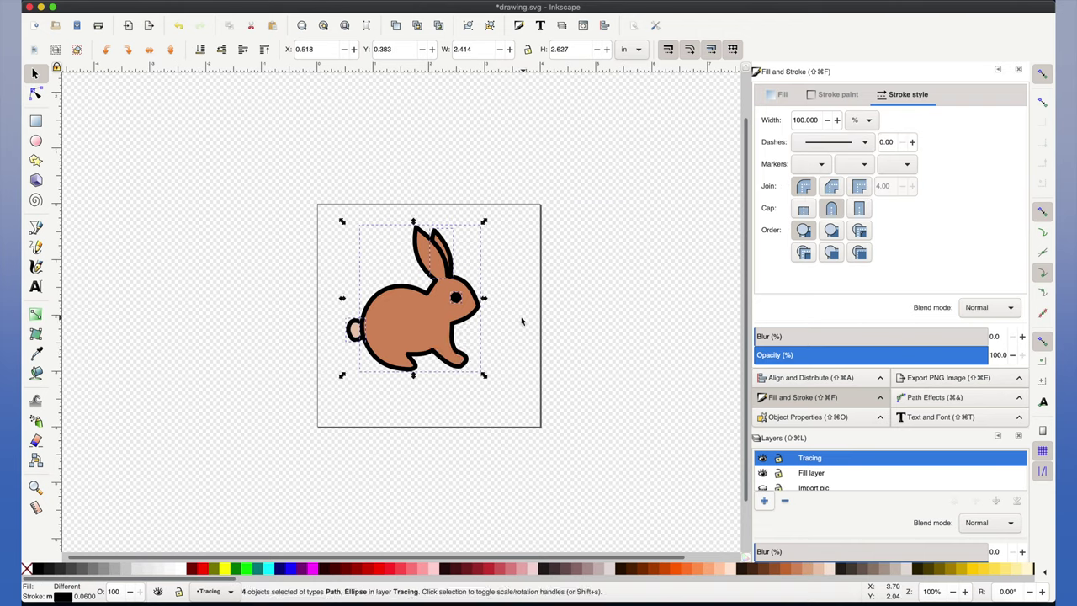
key("Escape")
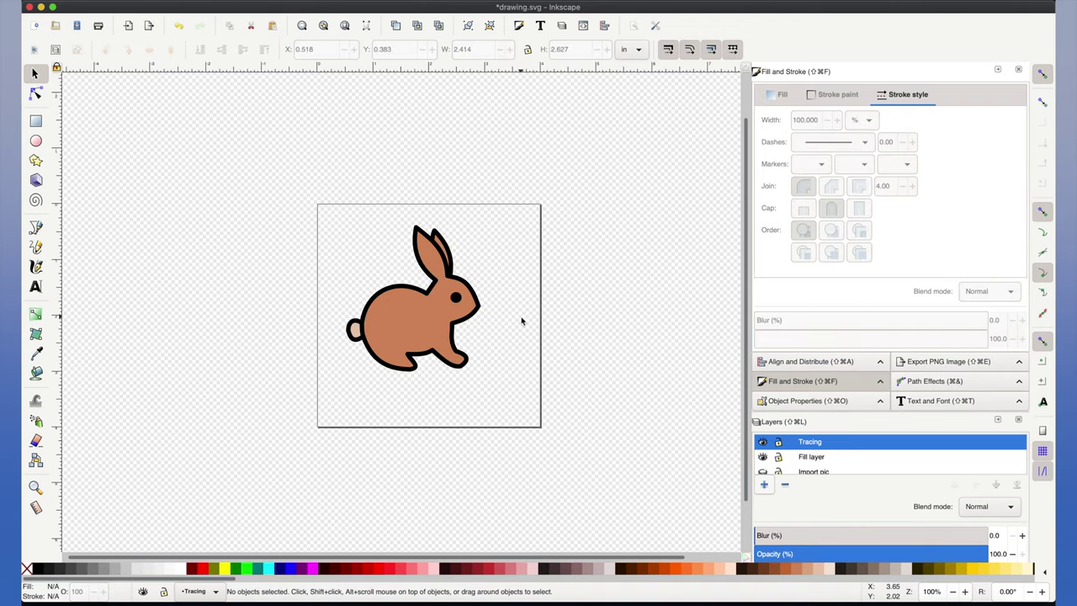
left_click(77, 27)
left_click(77, 26)
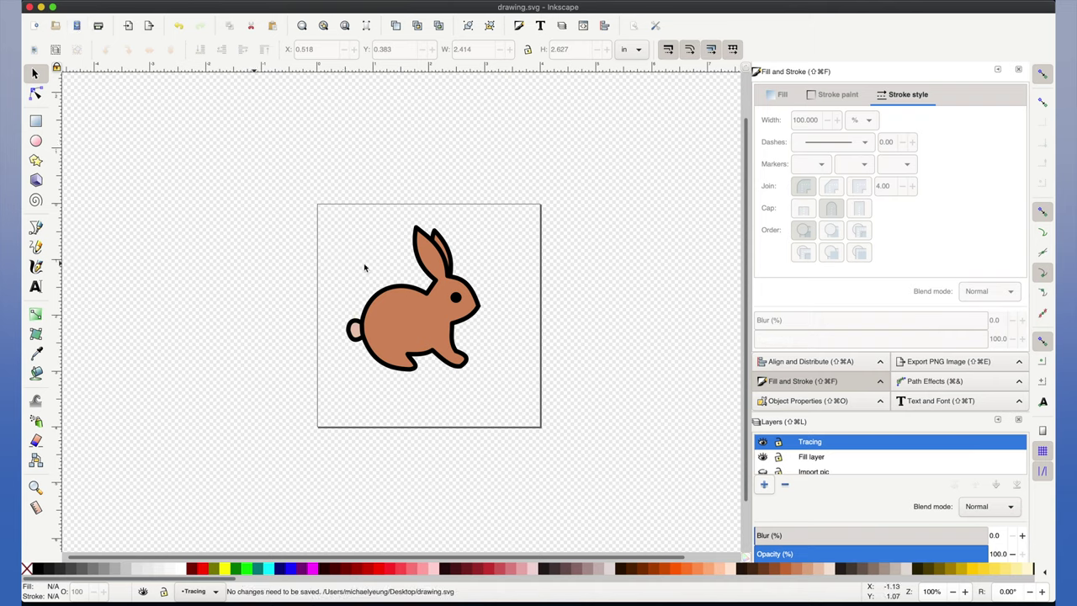
Step: Rubber-band select the whole bunny, outline, eye and fill together
mouse_move(333, 221)
left_mouse_down()
mouse_move(469, 365)
mouse_move(534, 410)
left_mouse_up()
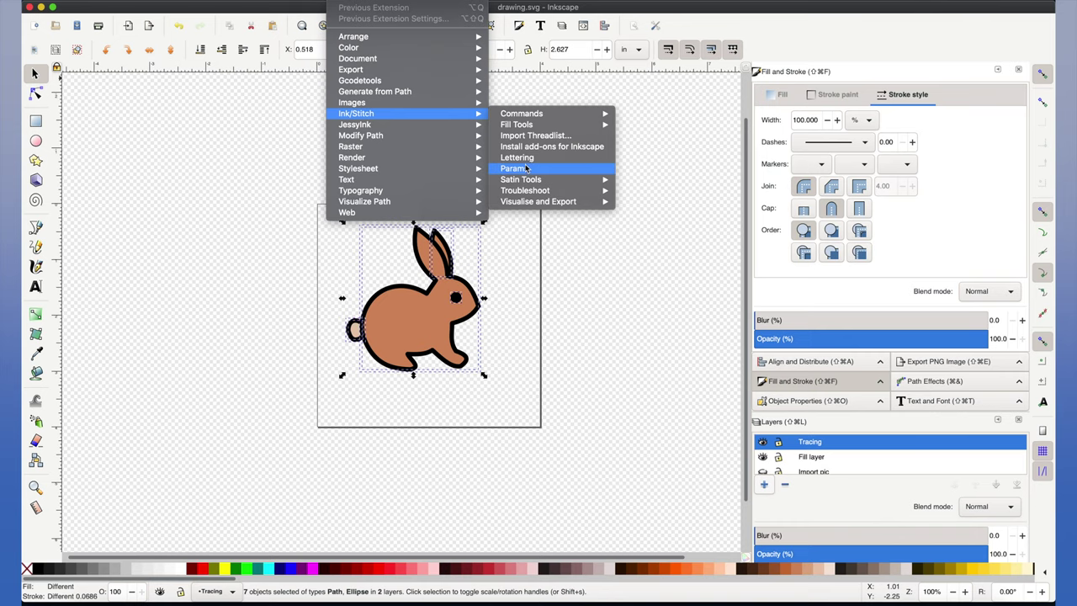
Step: Check the Stroke, AutoFill and Satin Column settings in Ink/Stitch Params, then apply them
left_click(514, 168)
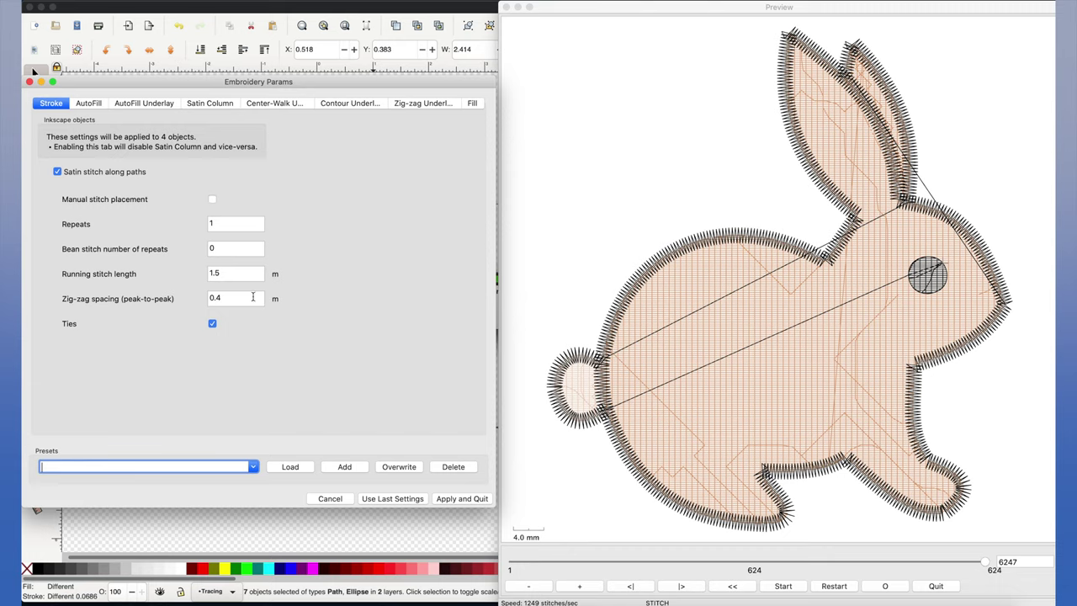
left_click(87, 103)
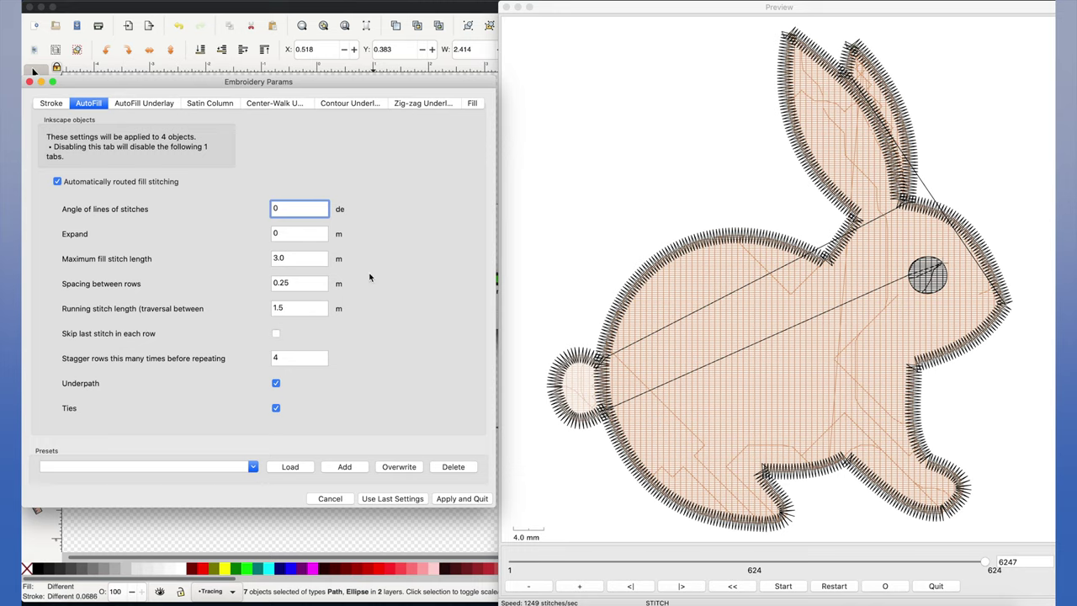
left_click(211, 103)
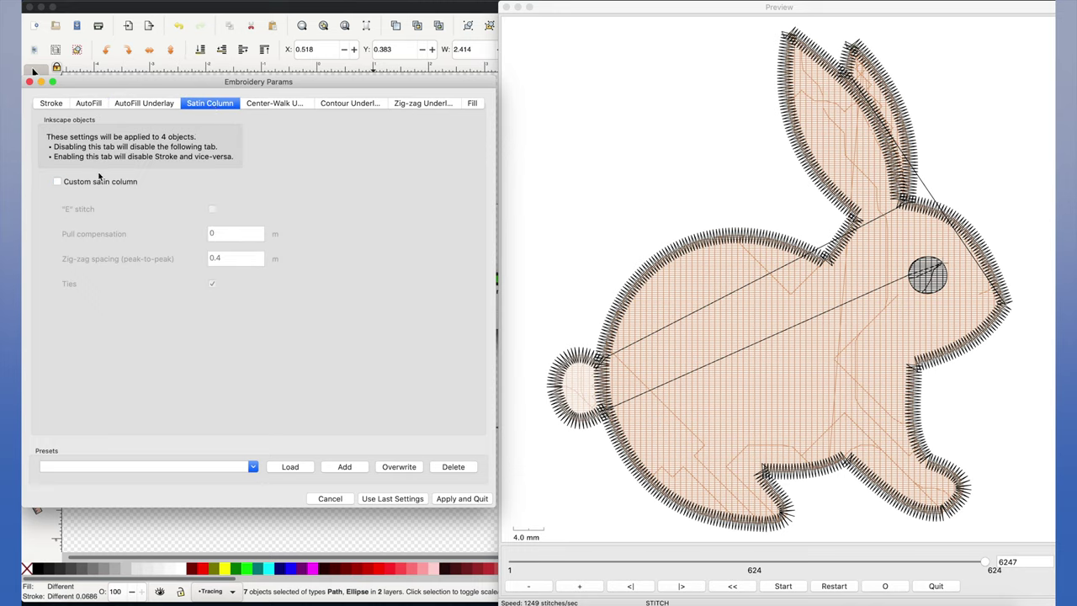
left_click(53, 102)
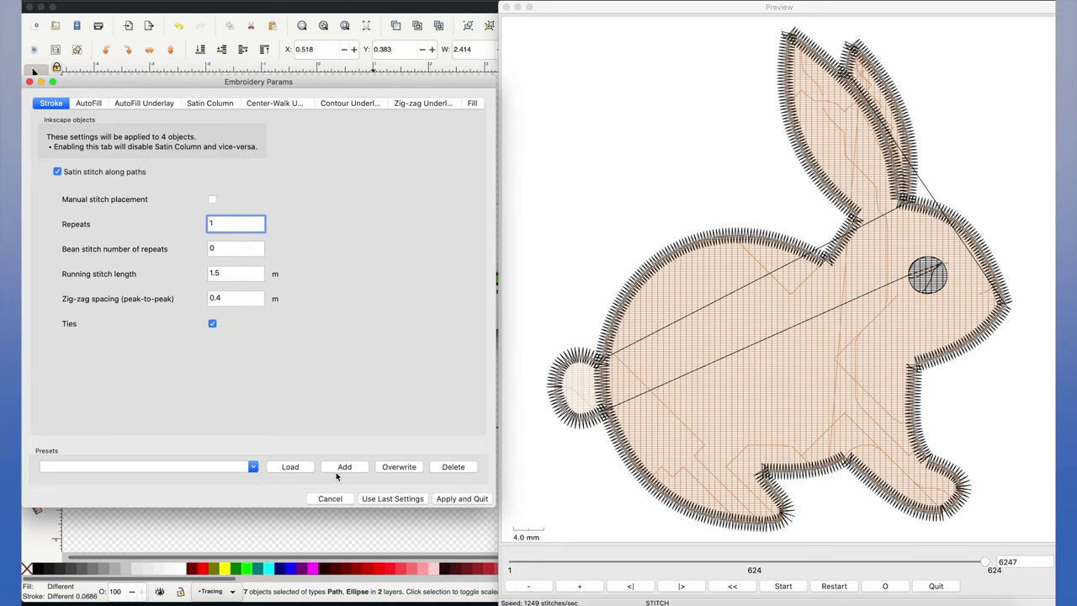
left_click(469, 498)
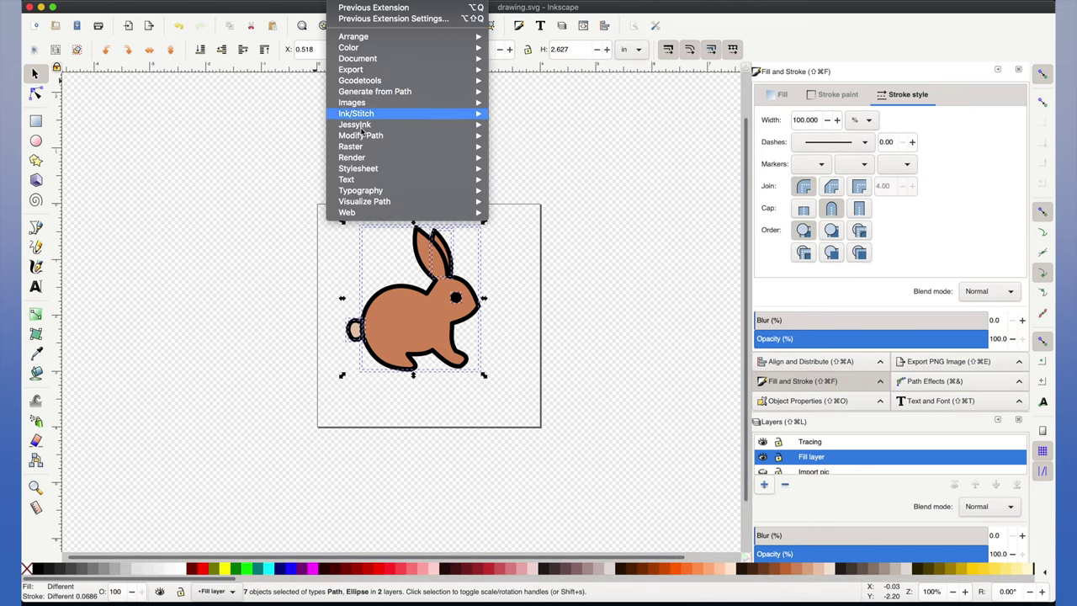
Step: Run the Ink/Stitch Simulator / Realistic Preview to the final stitch, then close it
mouse_move(366, 160)
mouse_move(365, 118)
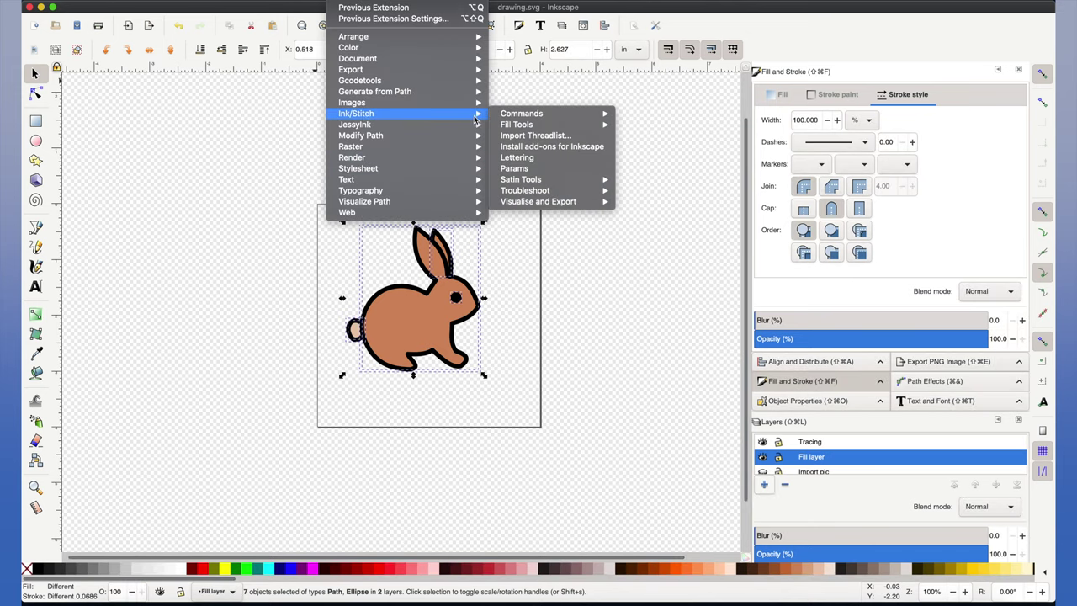
mouse_move(539, 206)
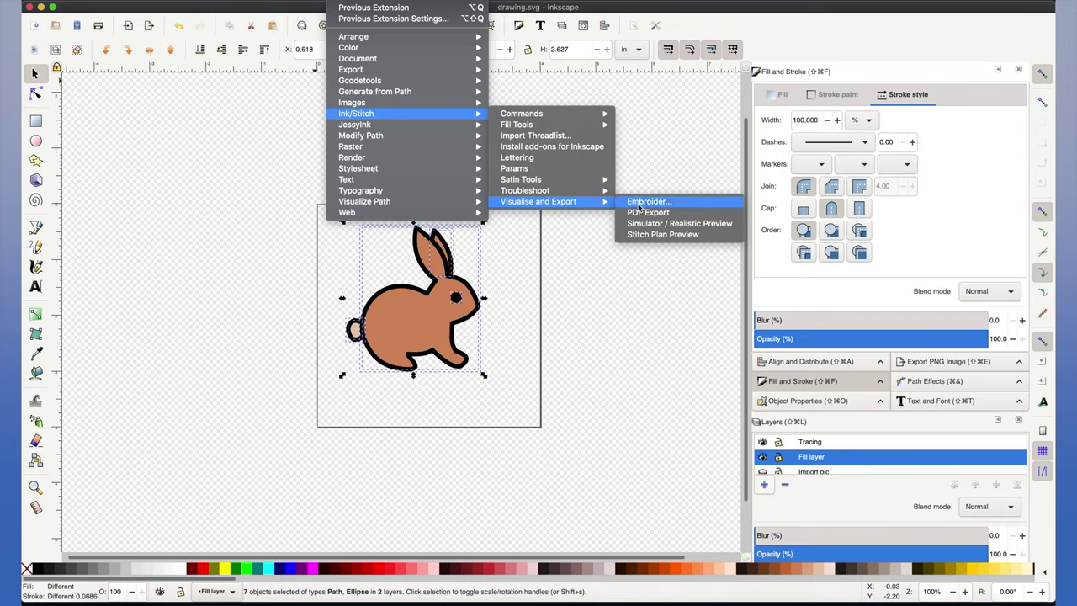
left_click(656, 224)
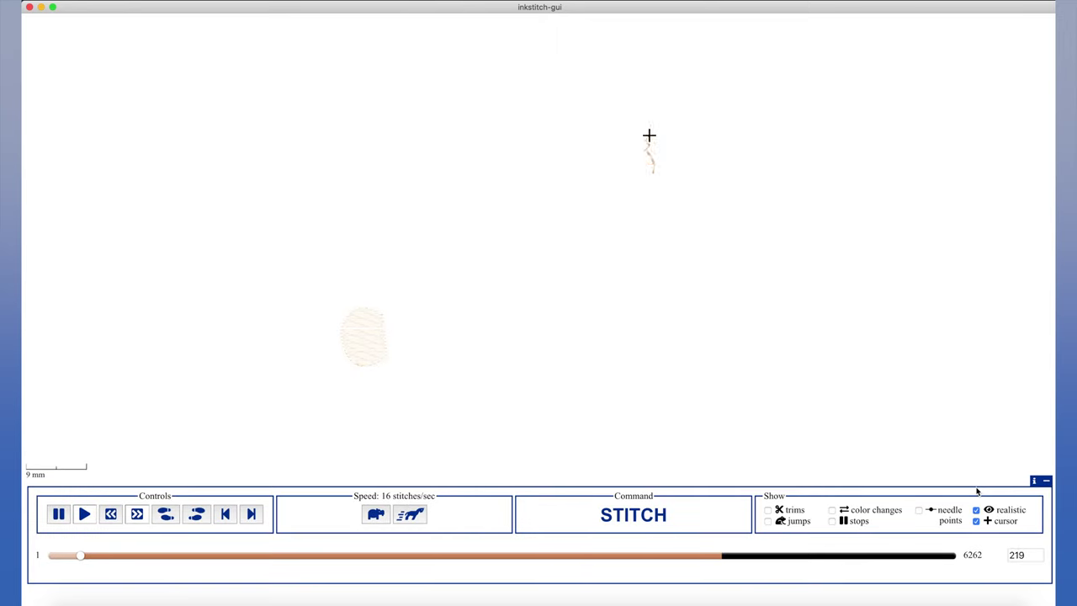
left_click(252, 516)
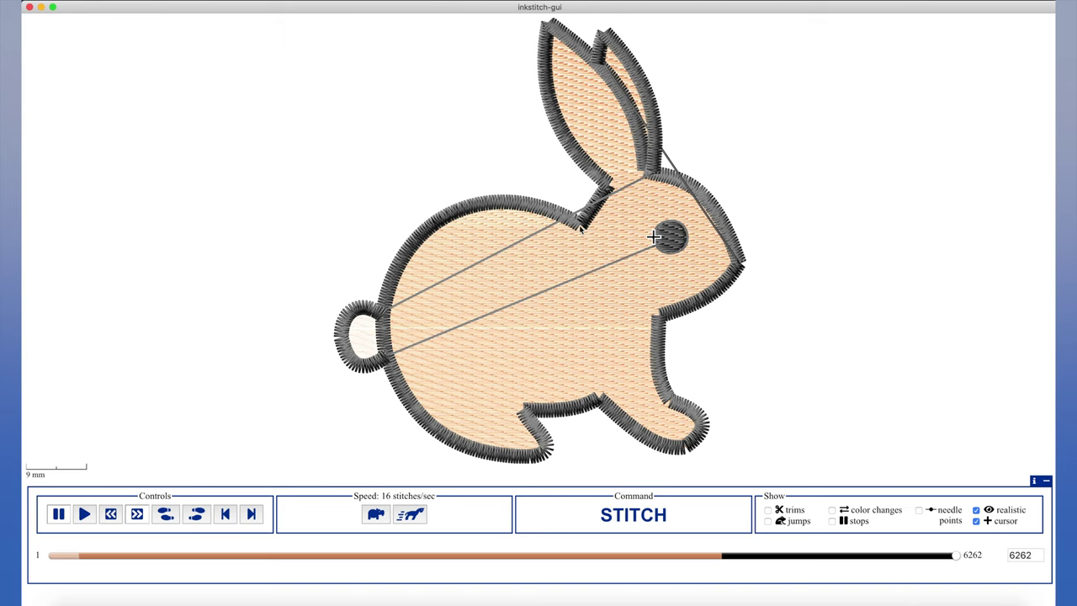
left_click(29, 7)
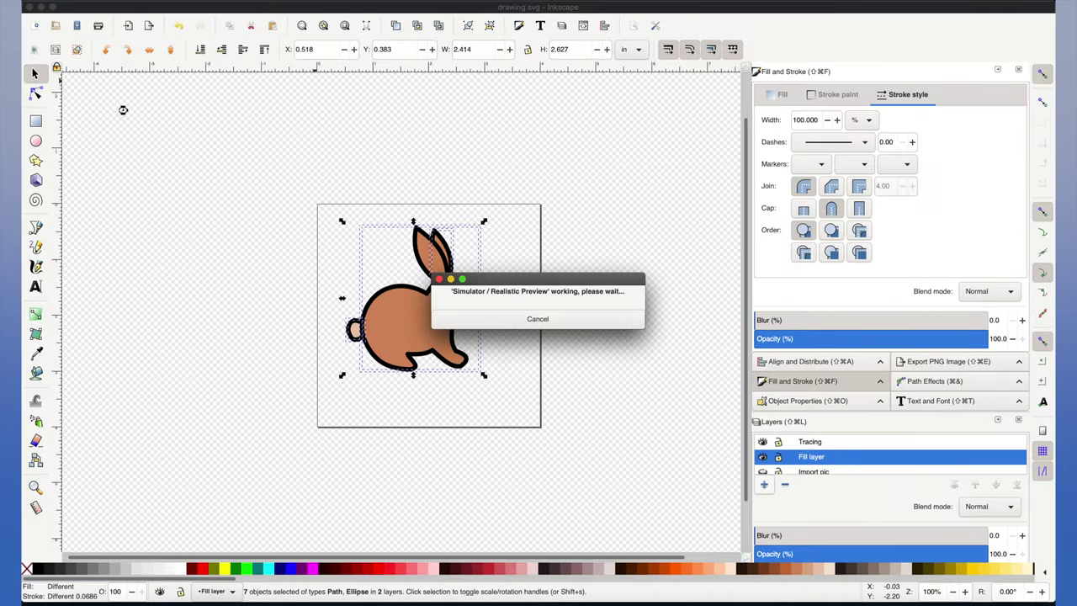
Step: Export the bunny with Ink/Stitch Embroider in Brother Embroidery Format (PES)
left_click(345, 0)
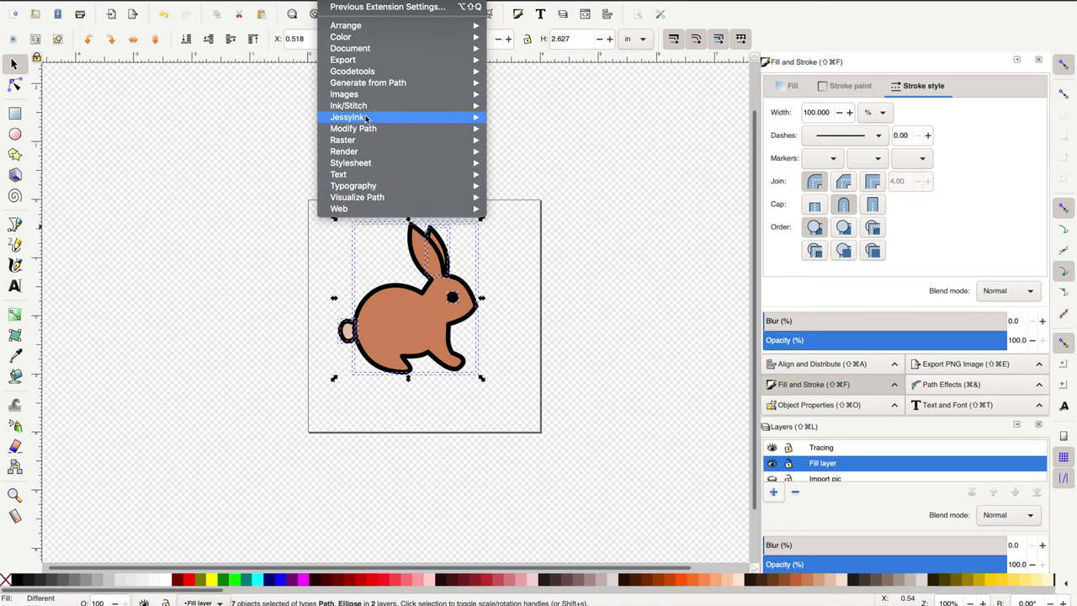
mouse_move(382, 116)
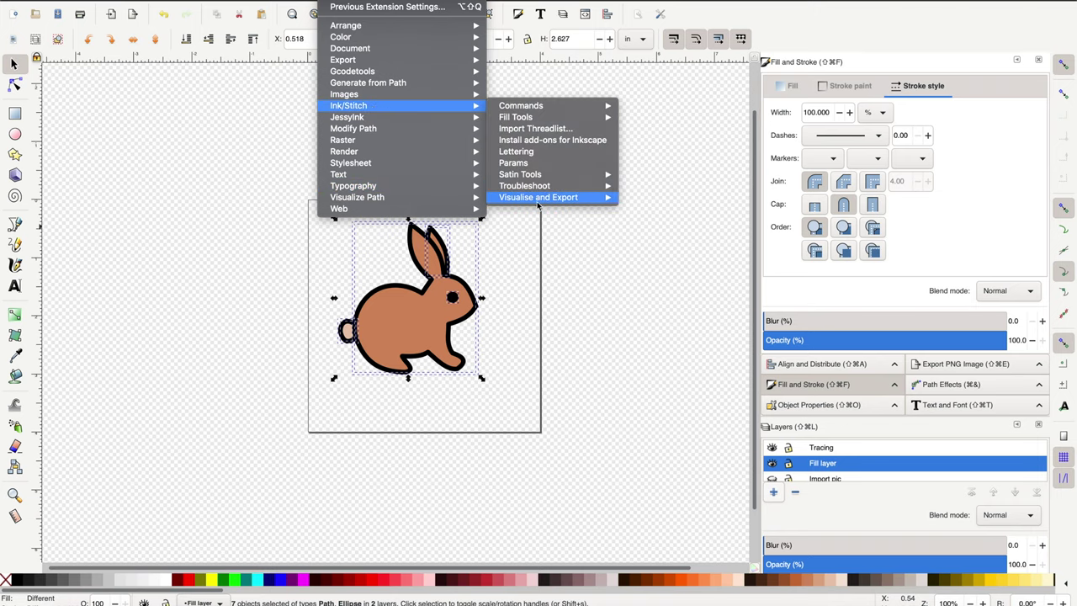
mouse_move(538, 201)
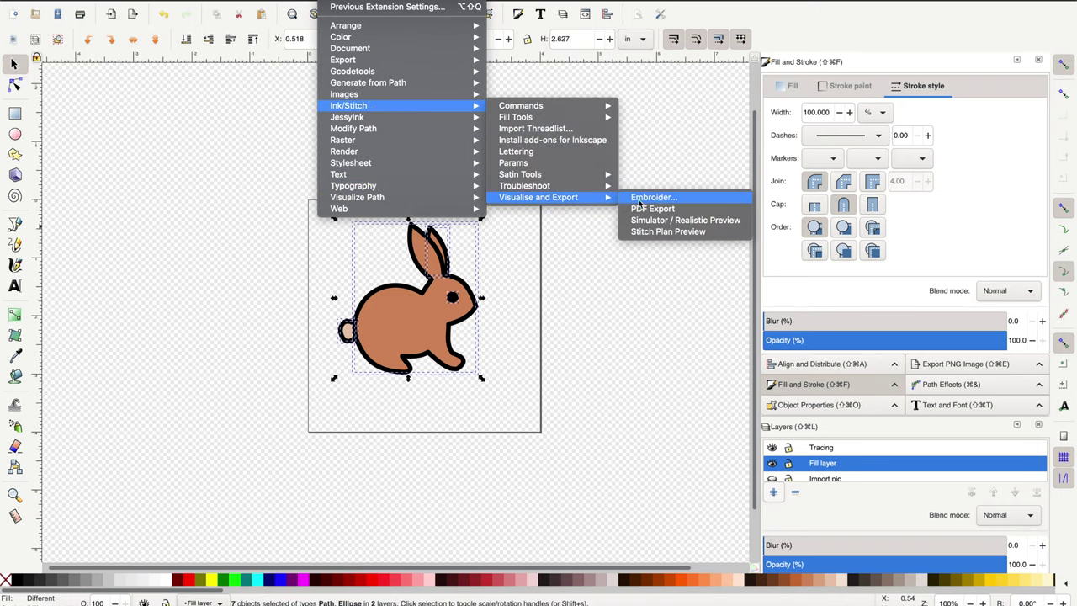
left_click(652, 198)
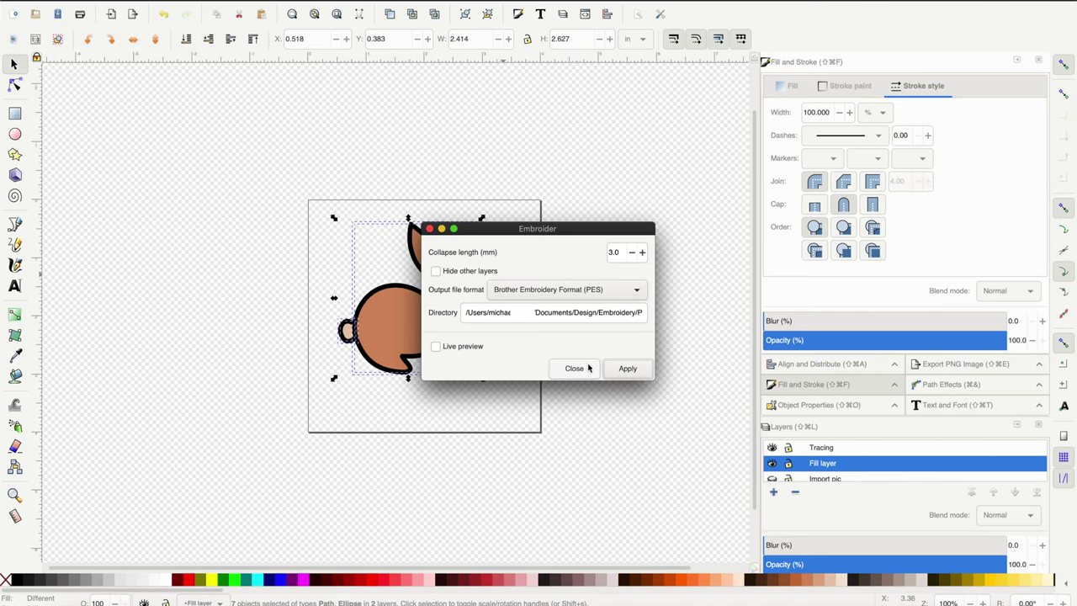
left_click(636, 290)
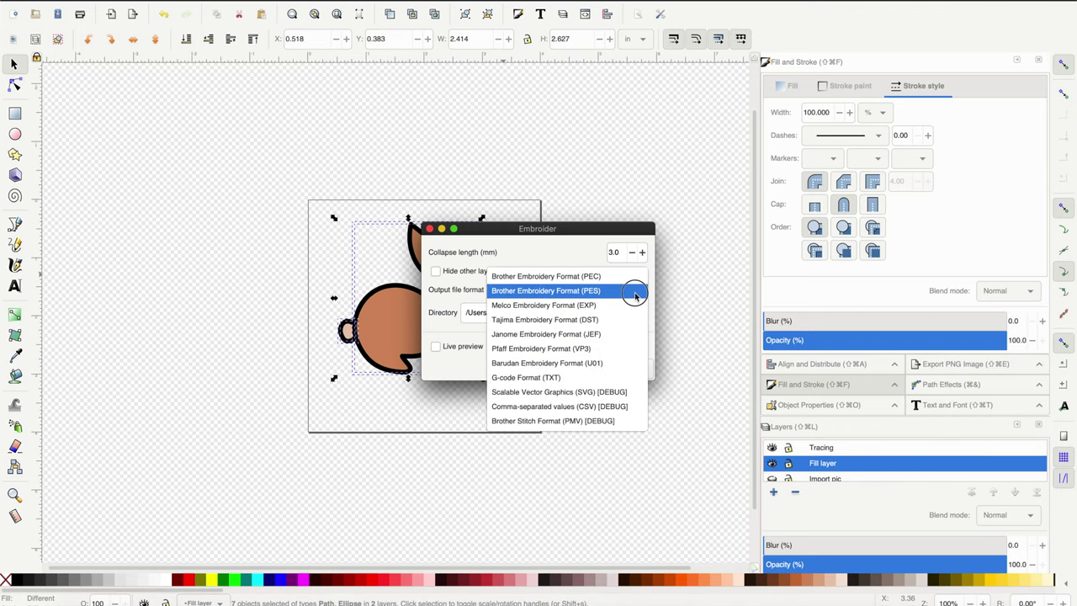
left_click(591, 291)
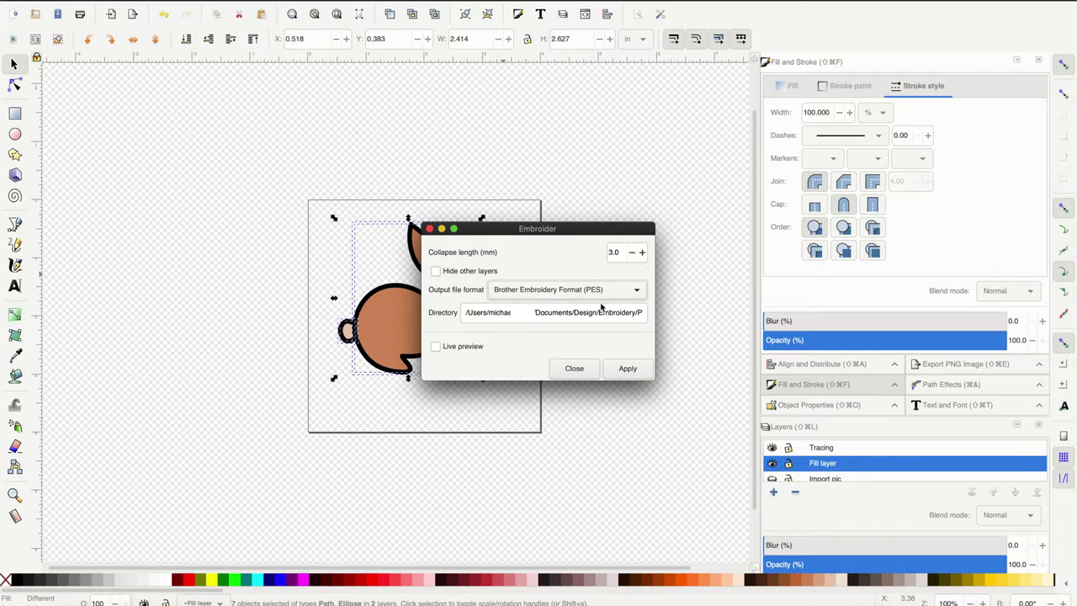
left_click(628, 369)
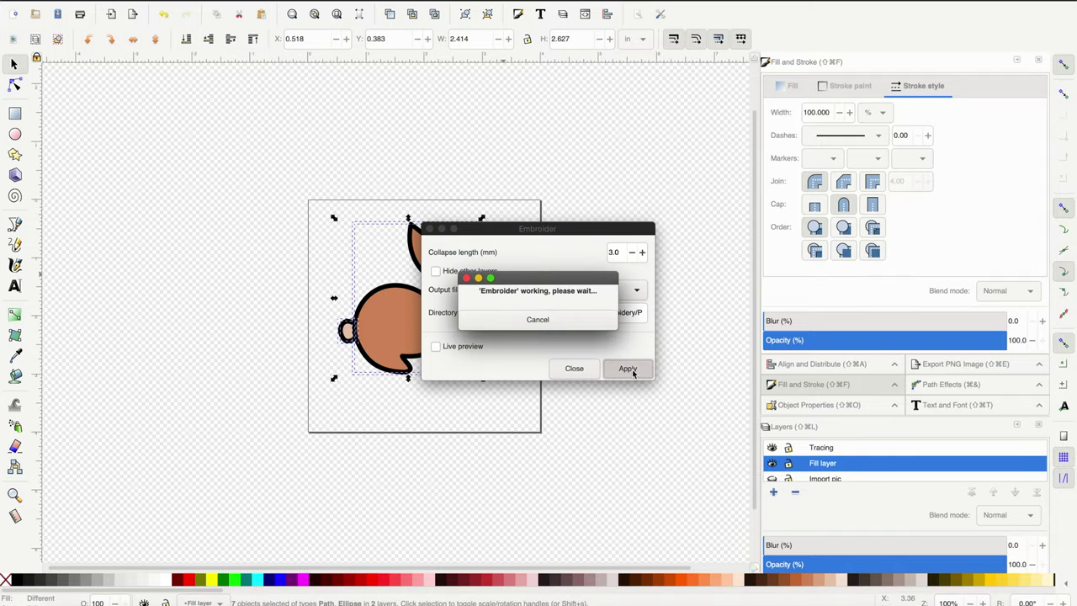